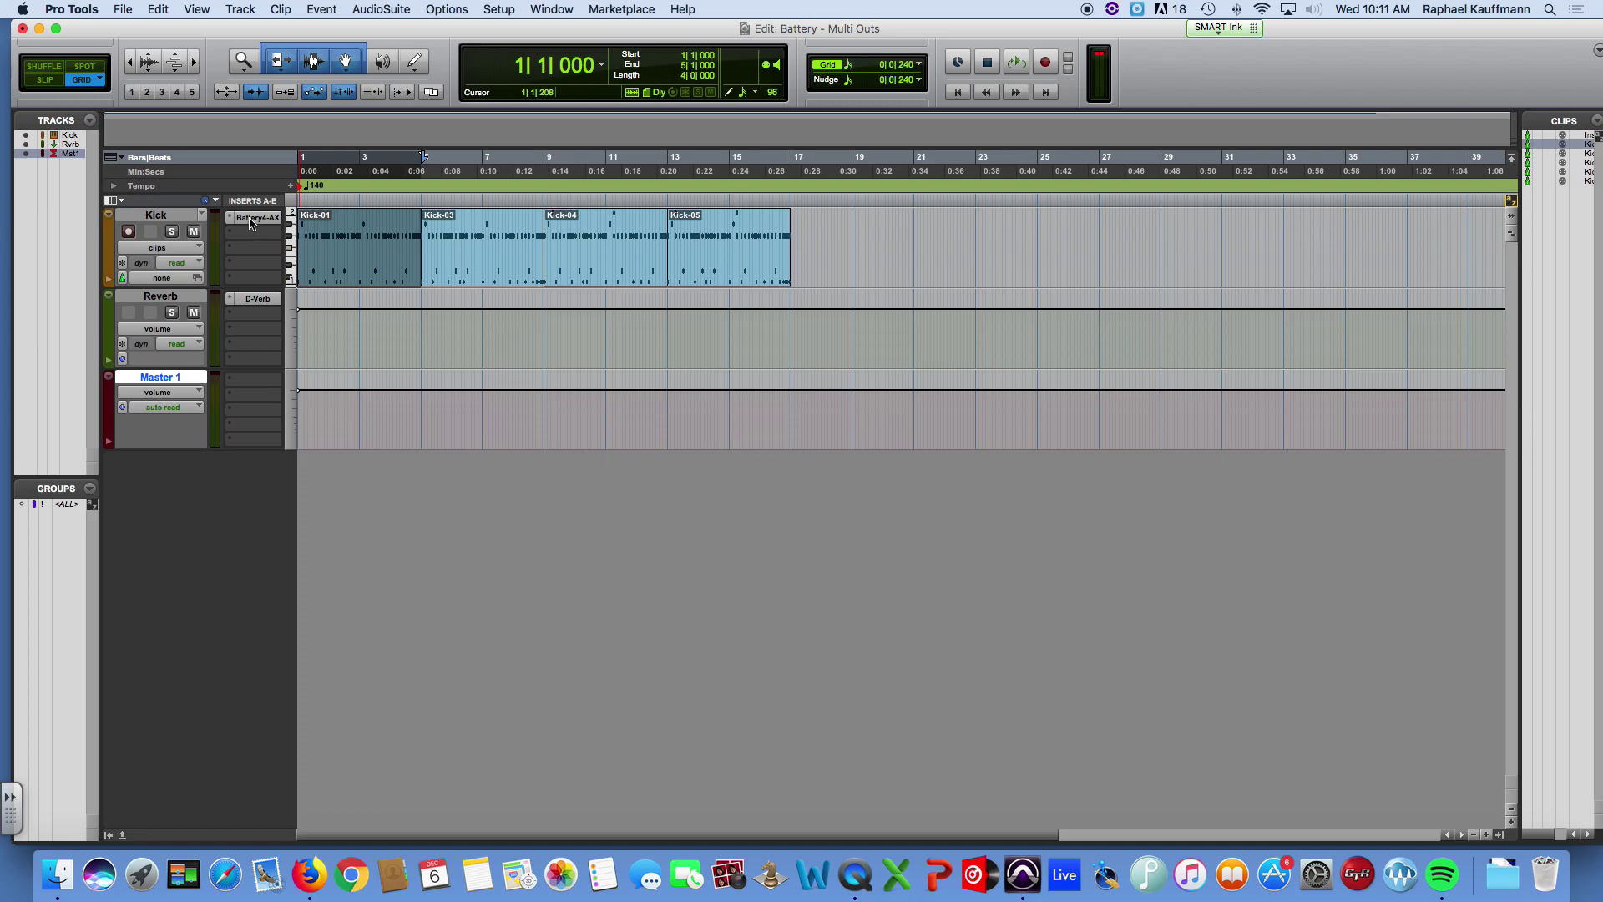
Step: Play back the beat with the Kick track's Battery 4 plug-in window open, and close the plug-in window
left_click(253, 219)
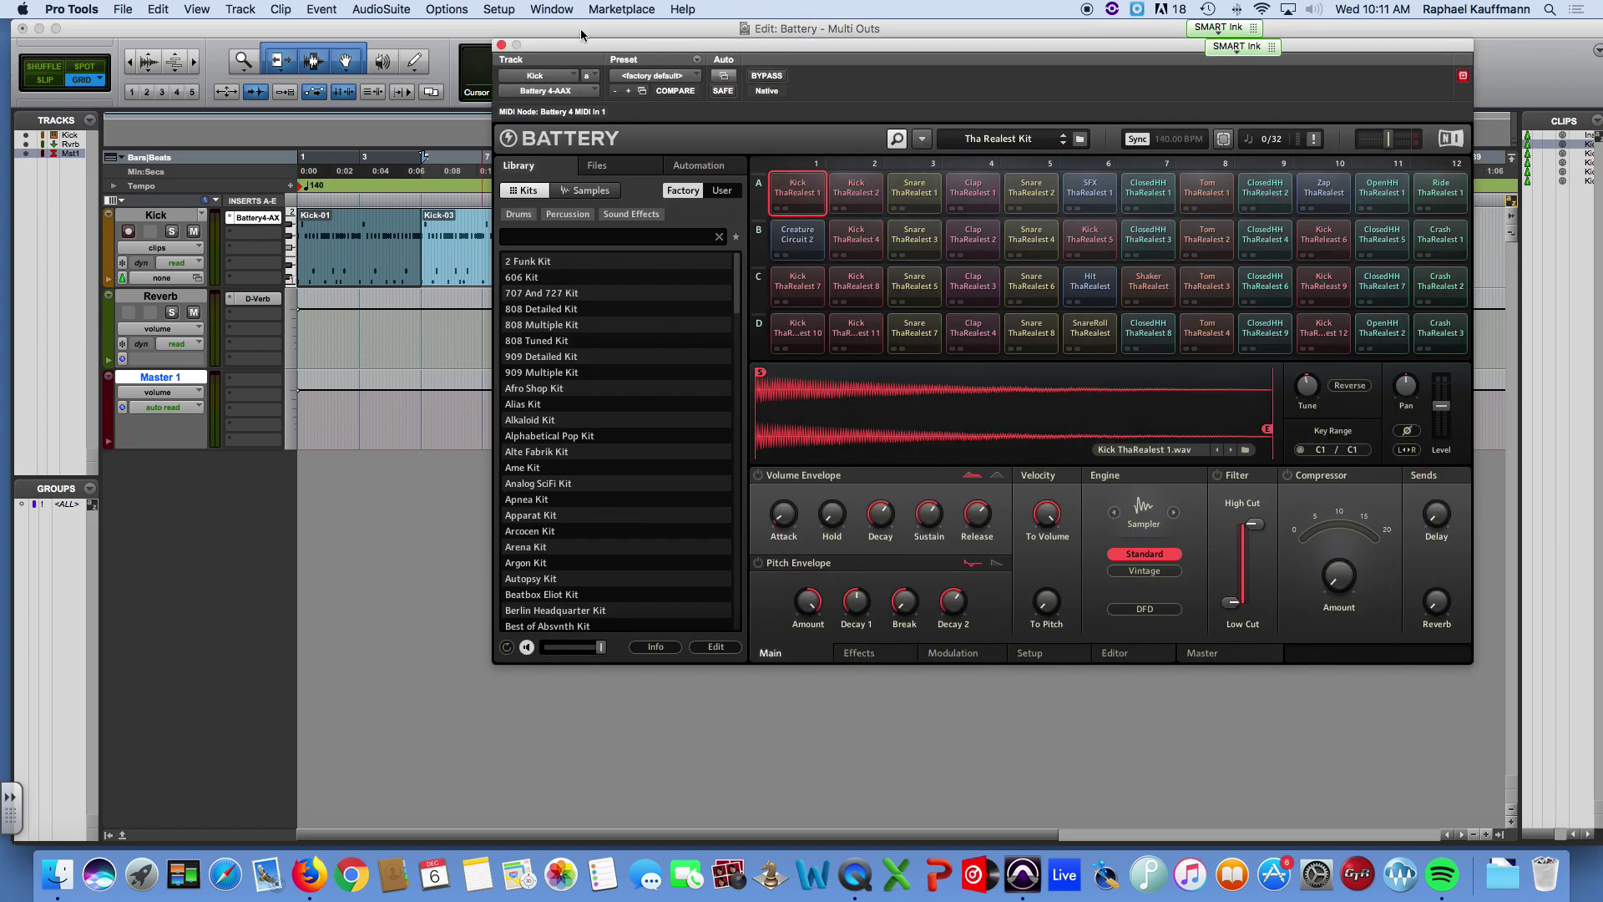
key("space")
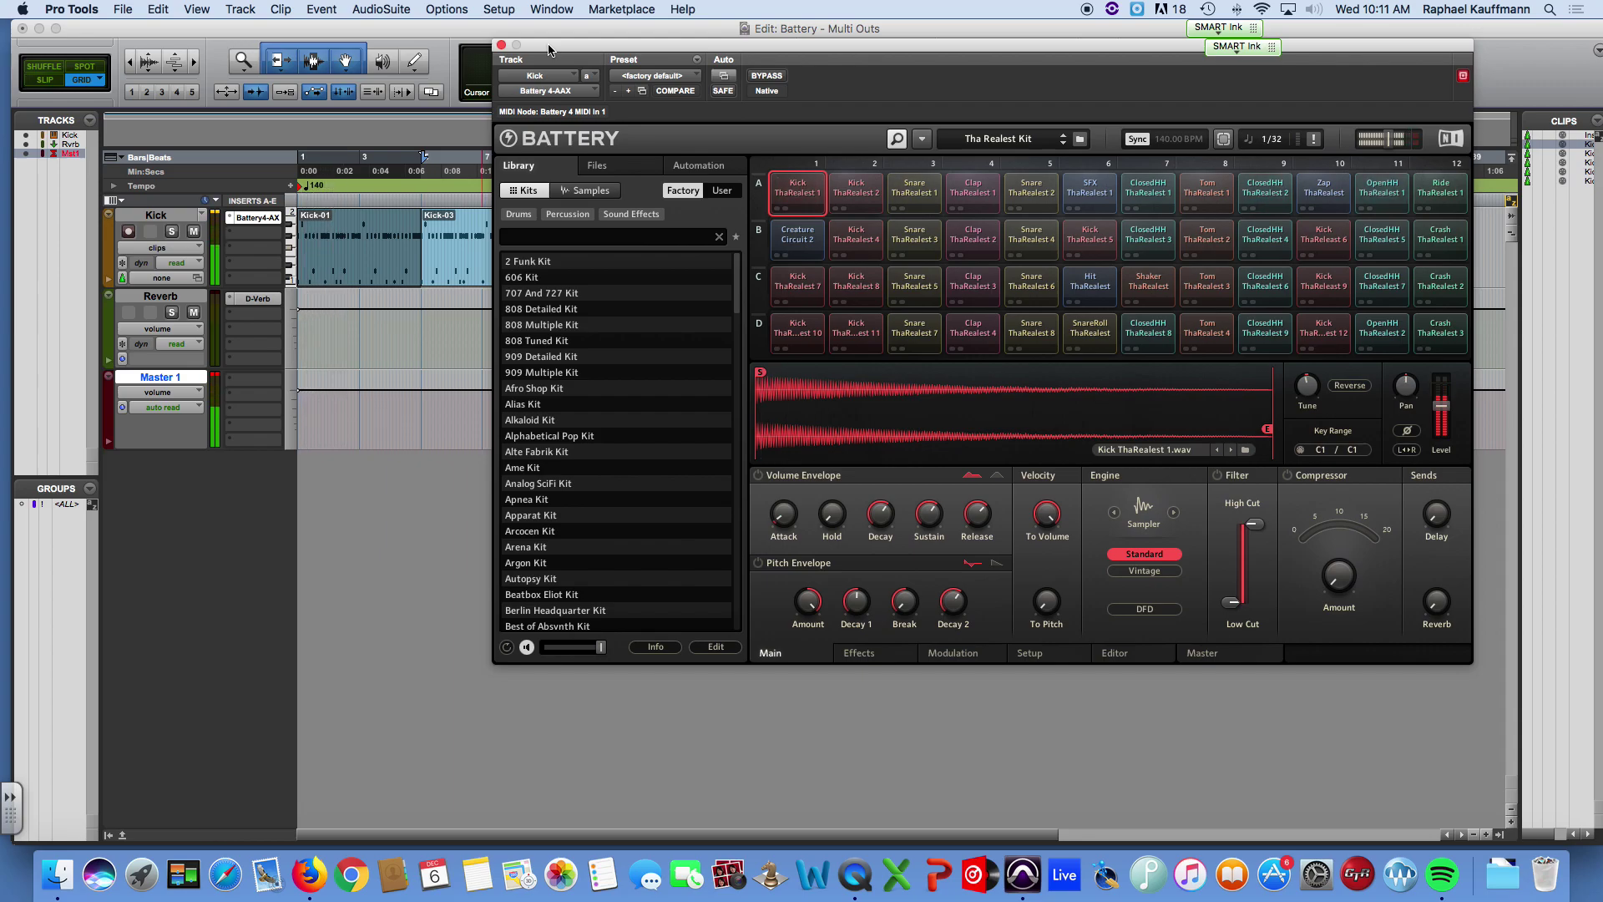
left_click(447, 208)
left_click(501, 46)
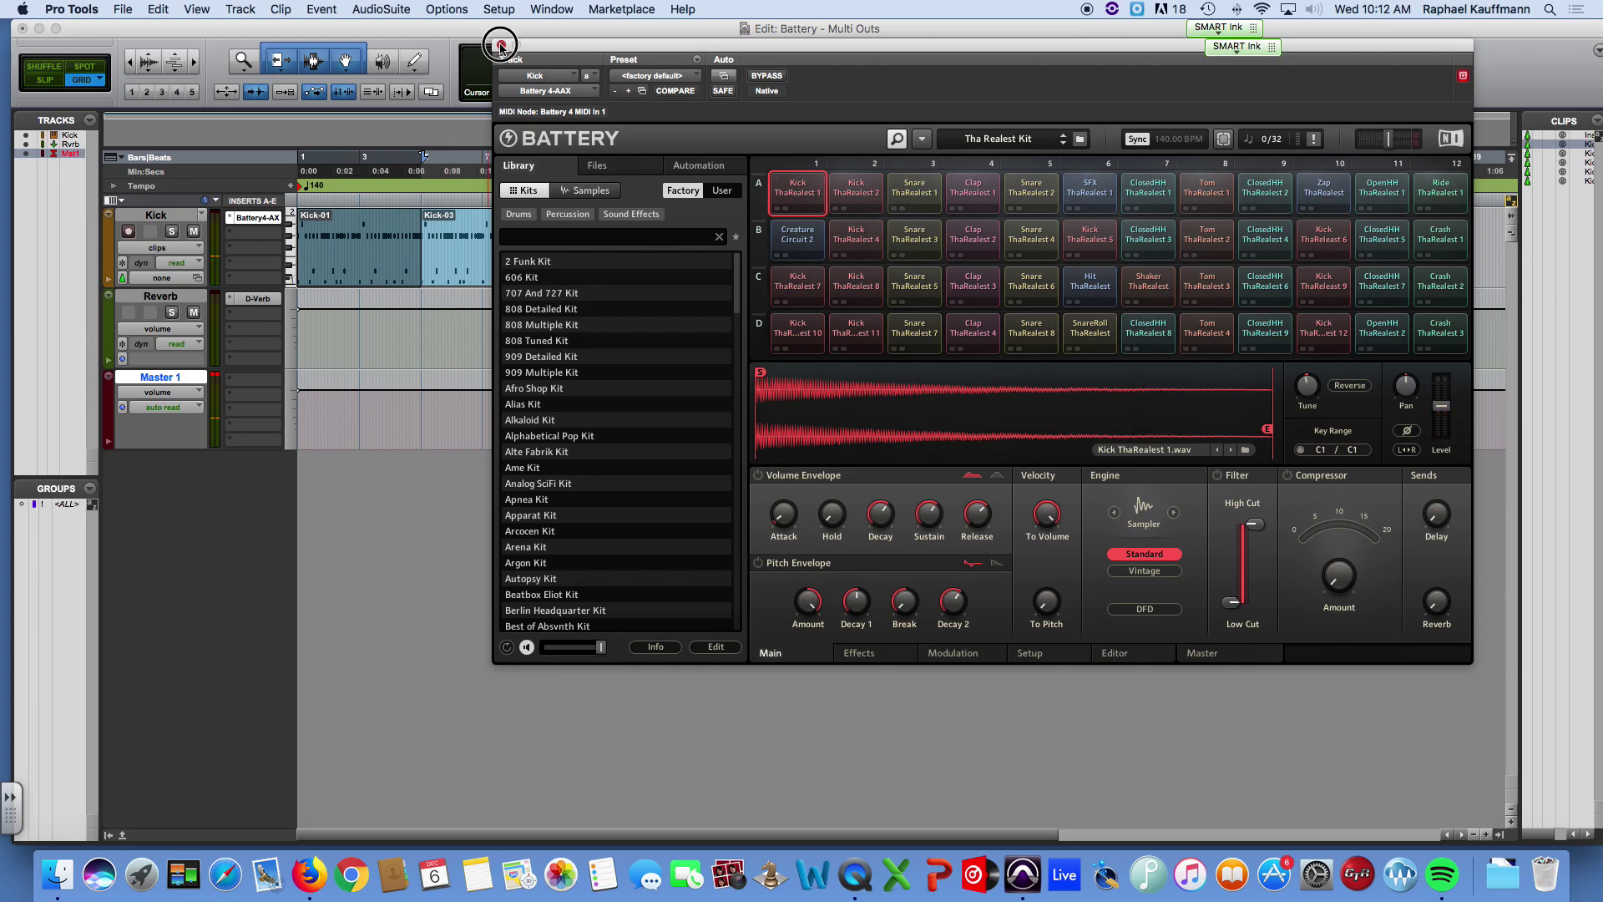
Step: Select the Kick-04 clip on the Kick track and play it back
left_click(613, 265)
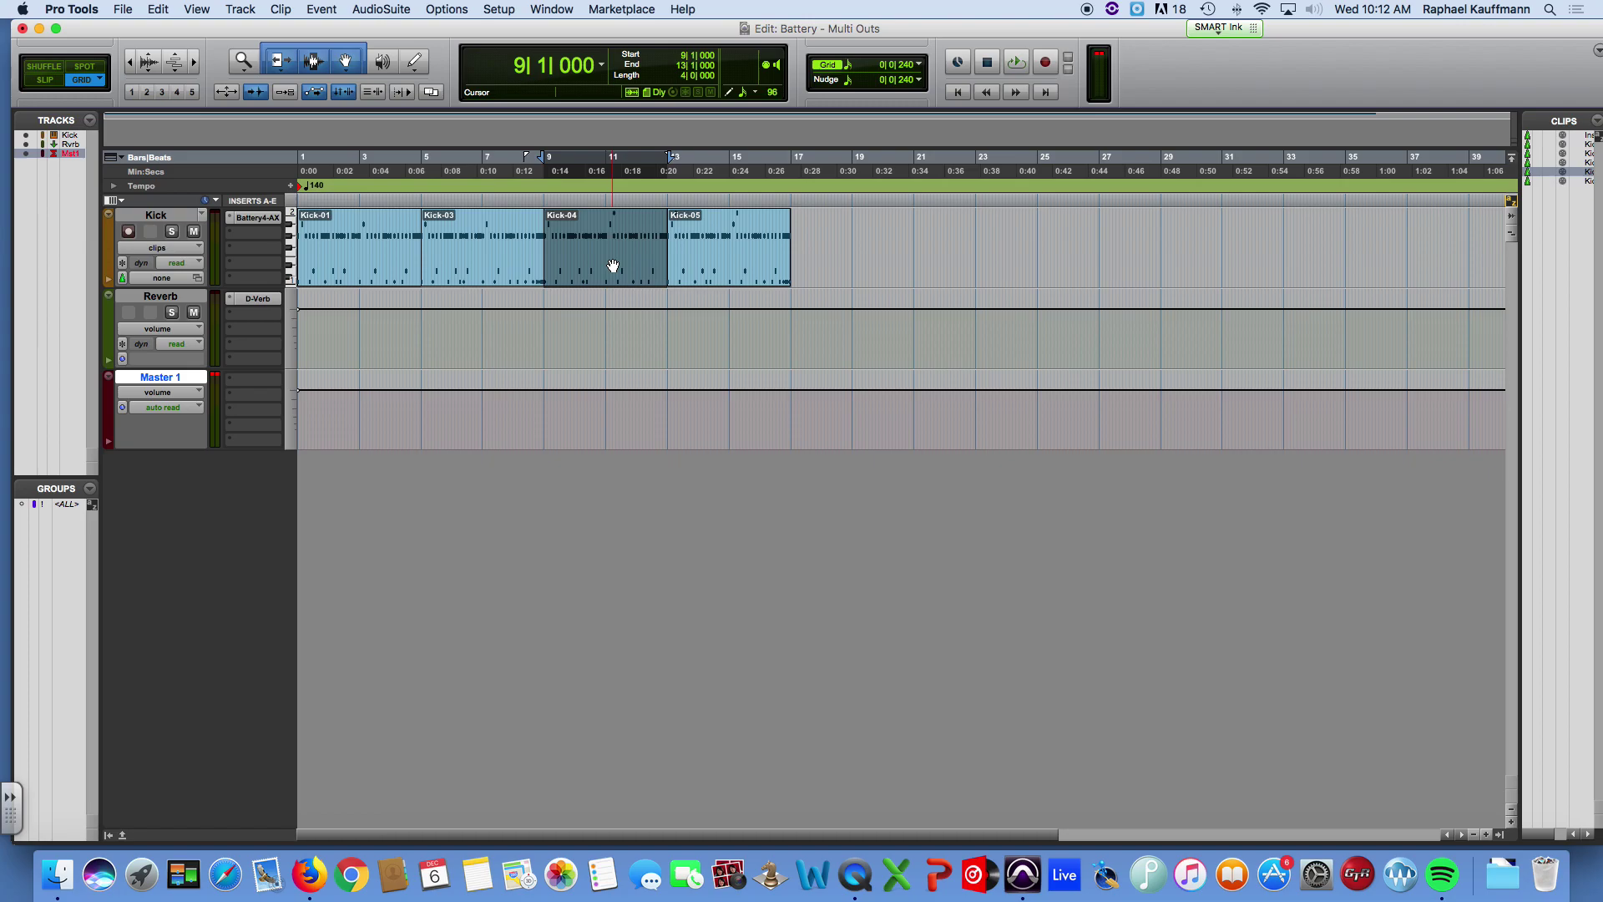
key("space")
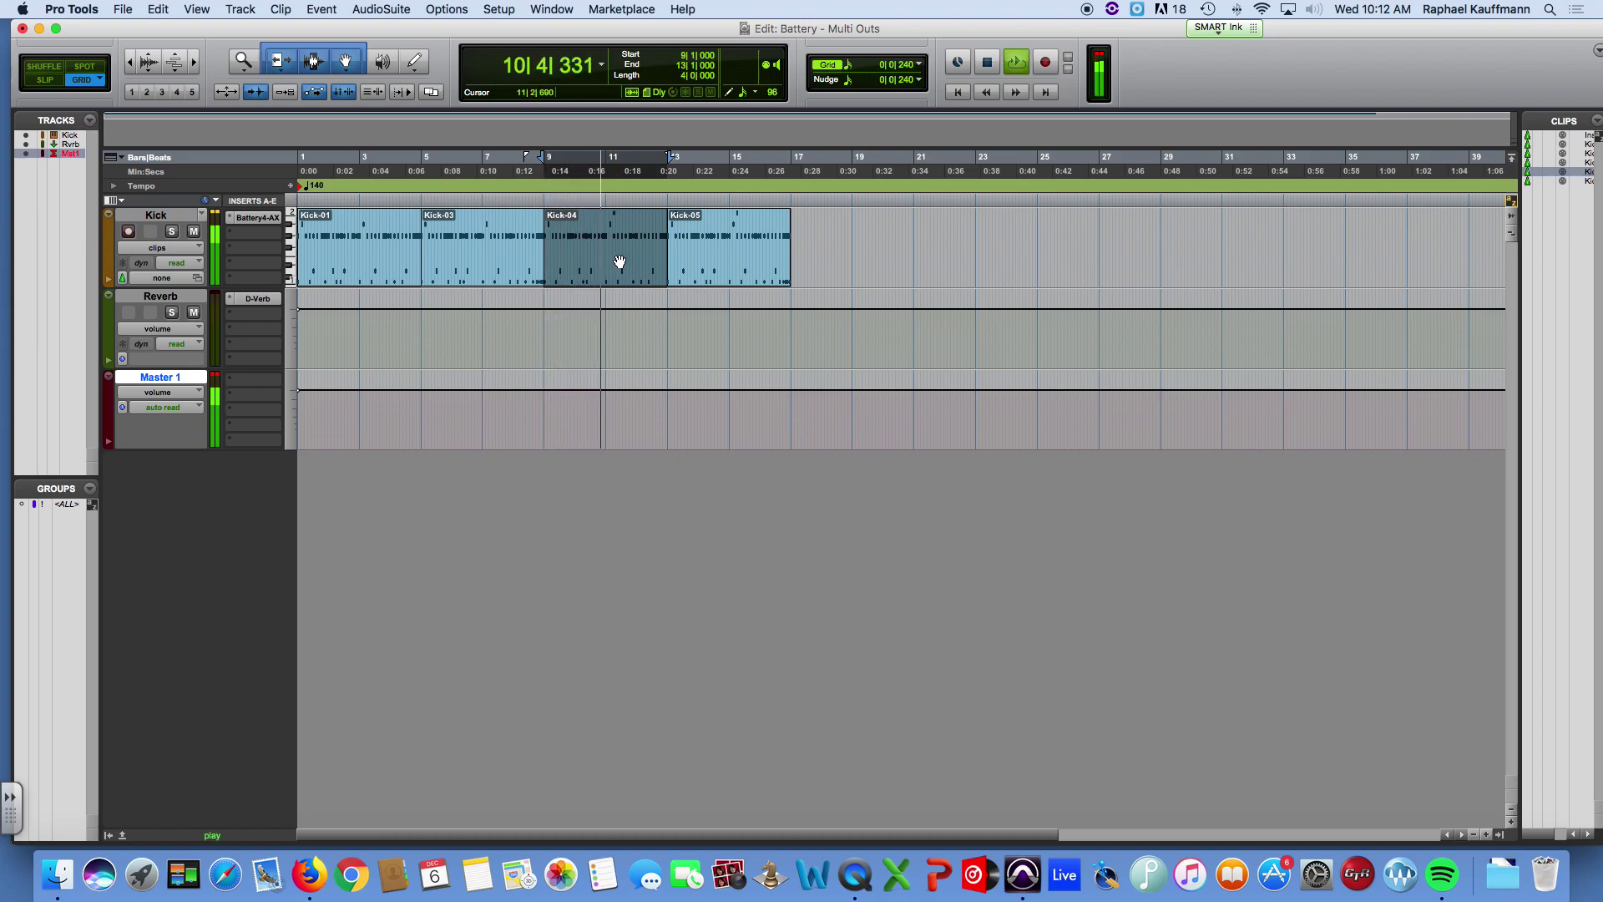
key("space")
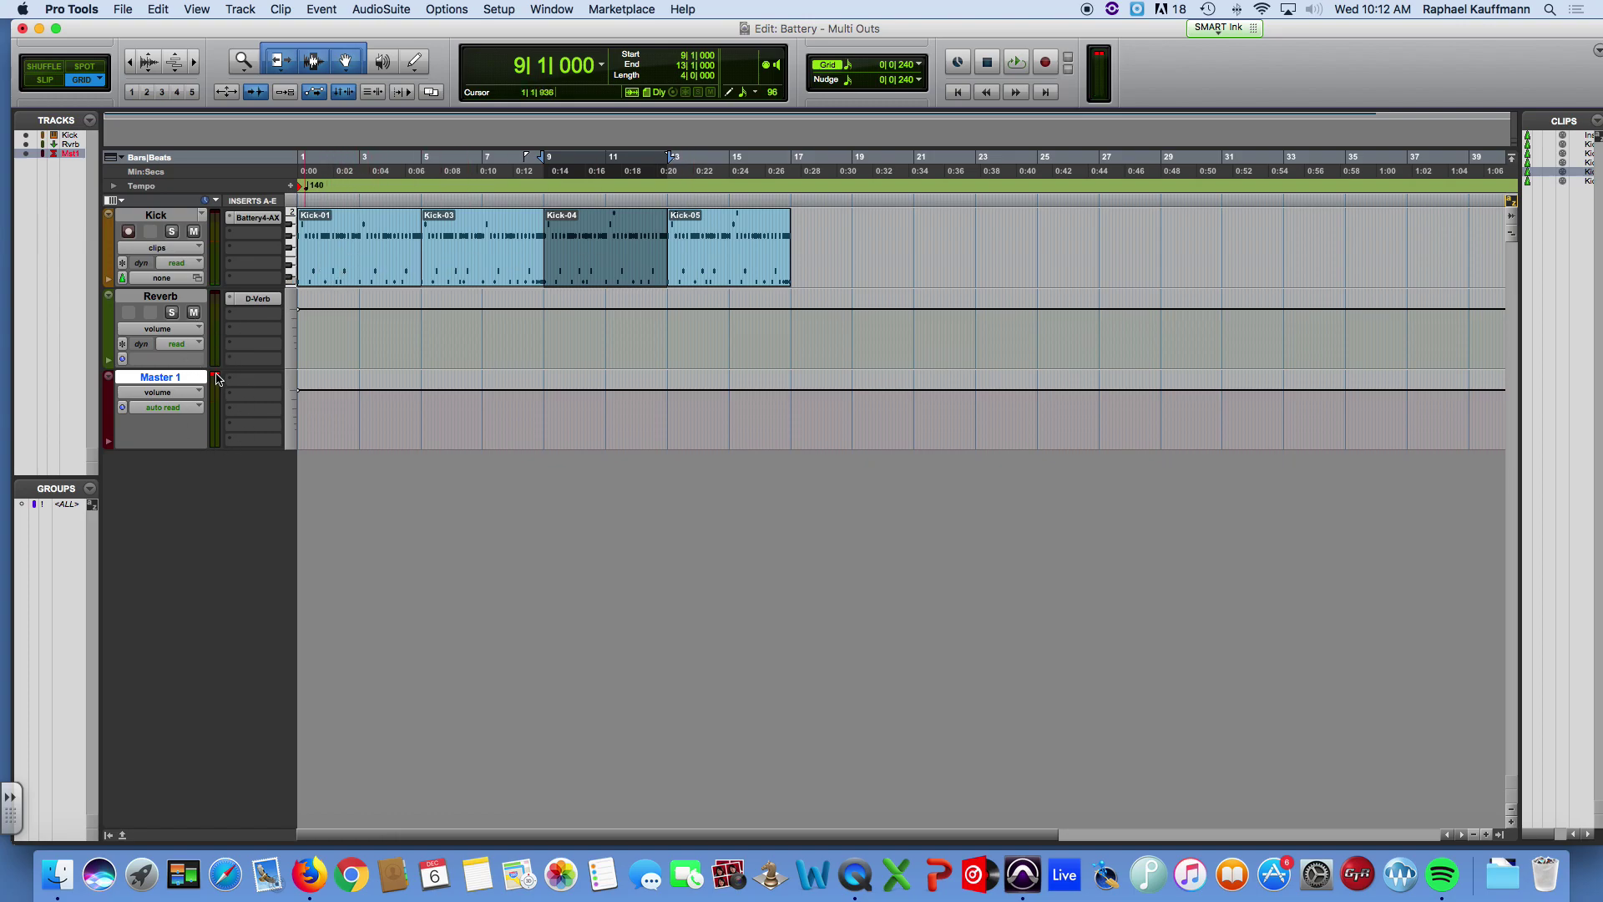
key("space")
Step: Examine the Kick-01 clip's notes and velocities in the MIDI Editor, and return to the Edit window
double_click(380, 269)
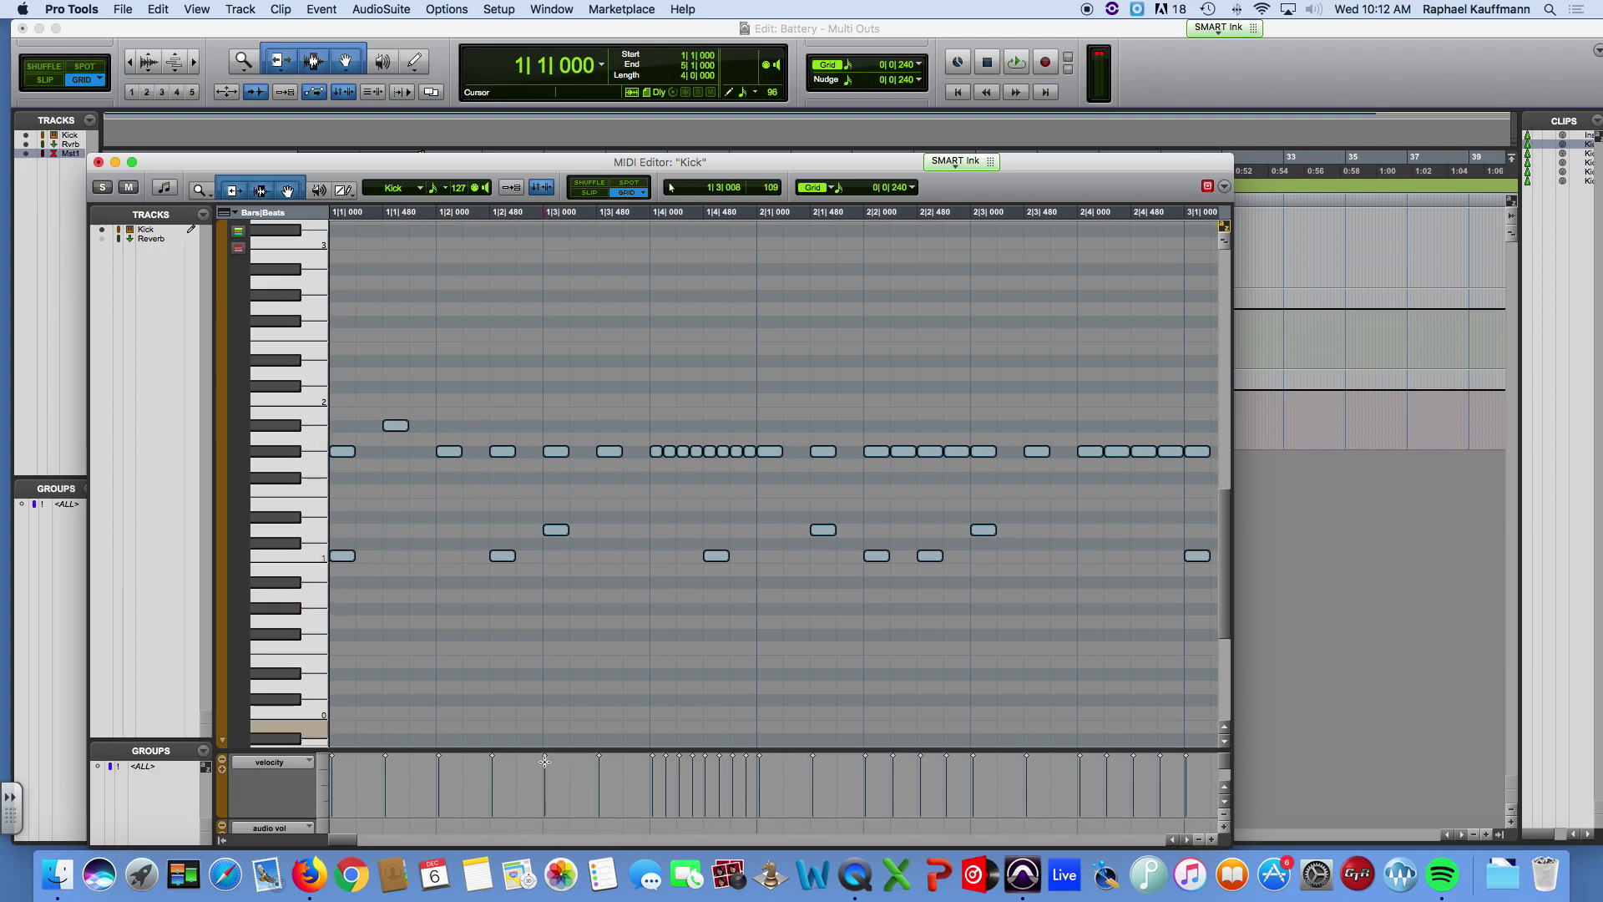
scroll(544, 761, "down", 2)
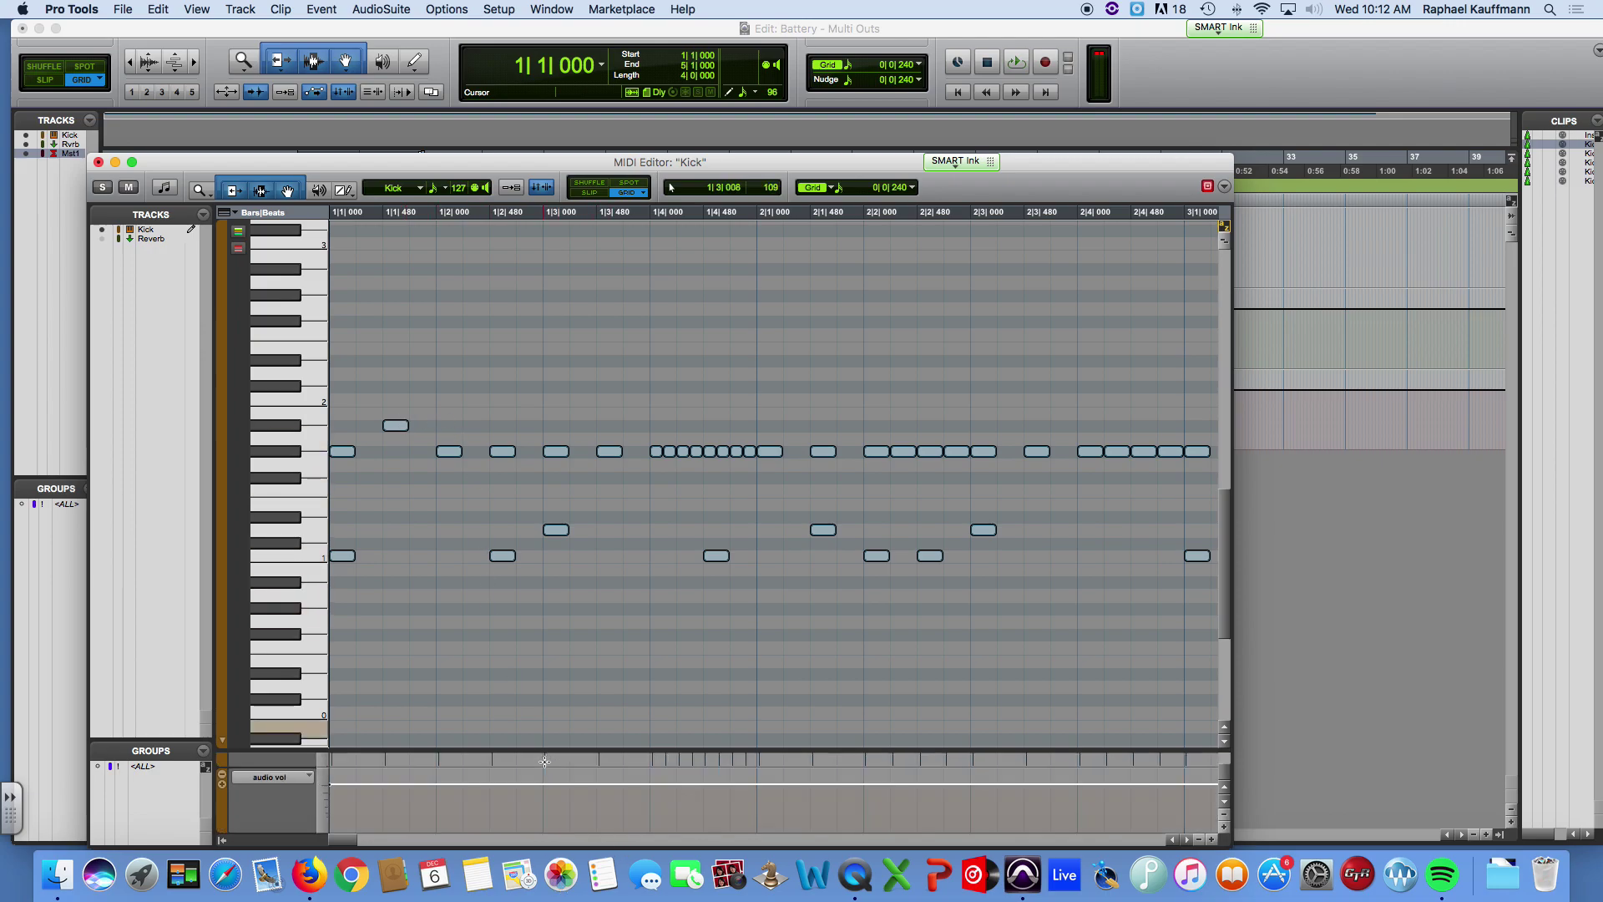
left_click(99, 161)
key("super+bracketleft")
key("super+bracketleft")
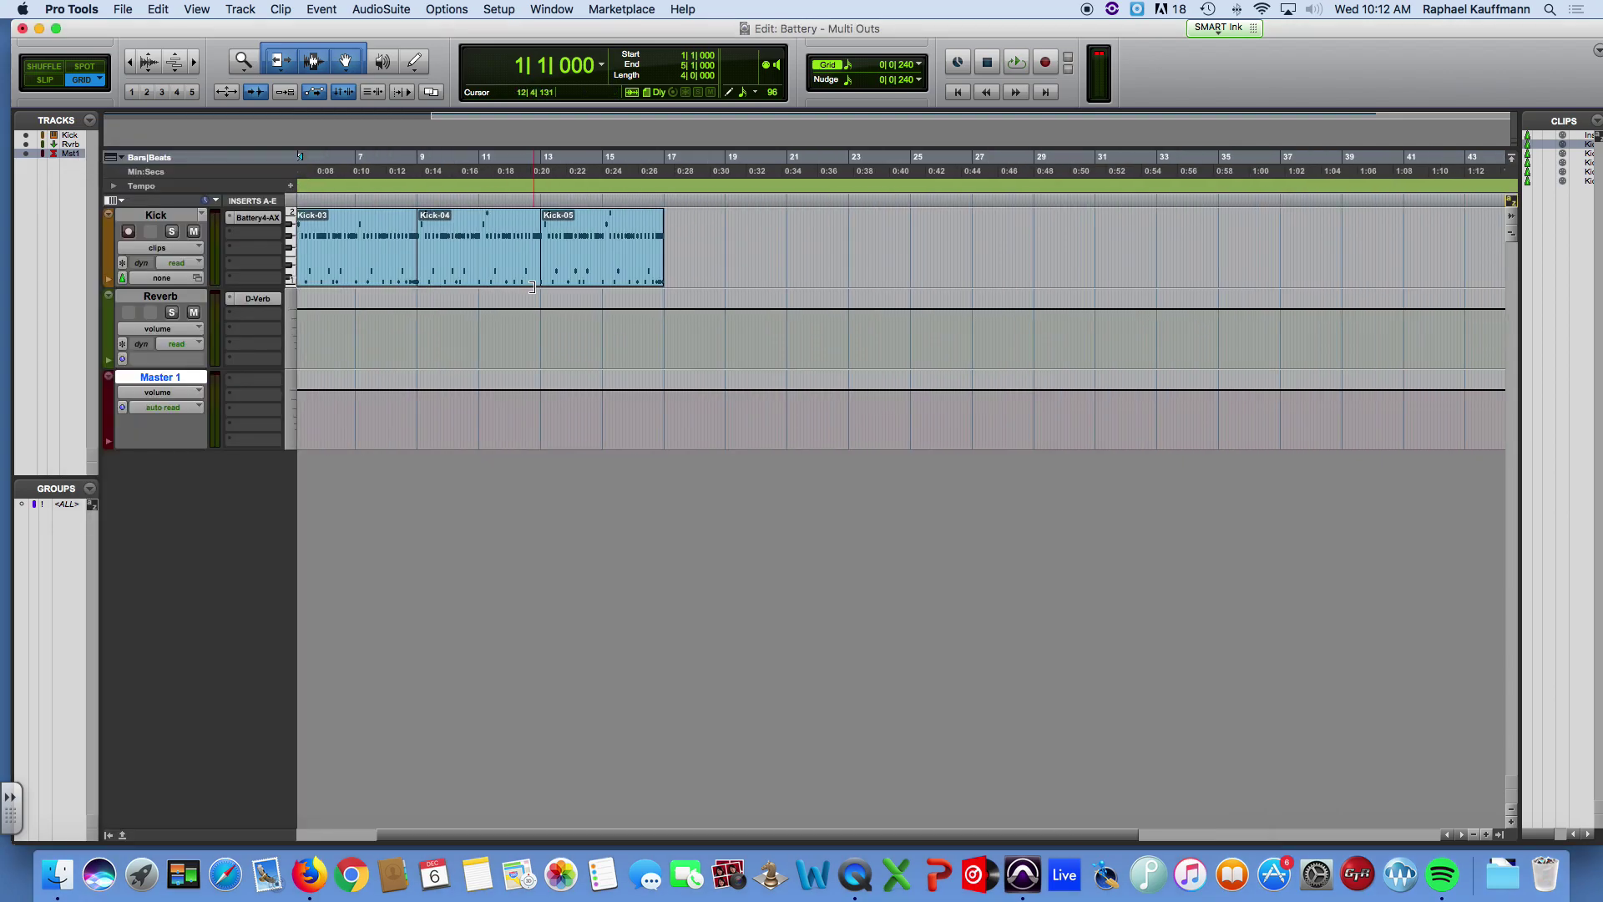
scroll(690, 338, "left", 5)
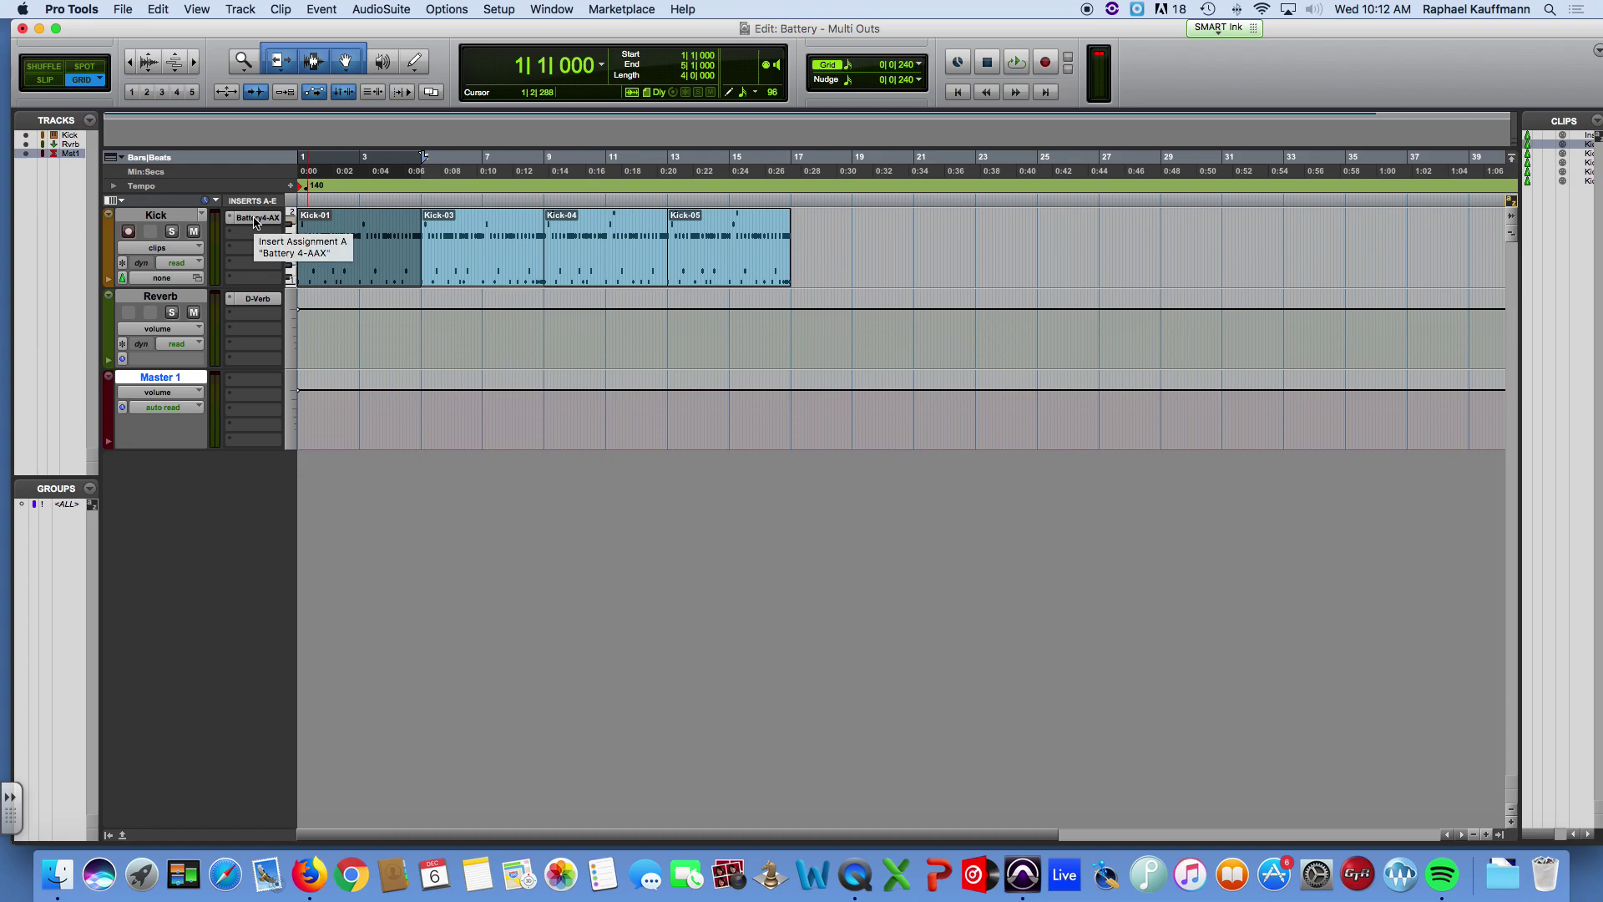
Step: Show the Instrument and I/O columns for the tracks in the Edit window
left_click(123, 203)
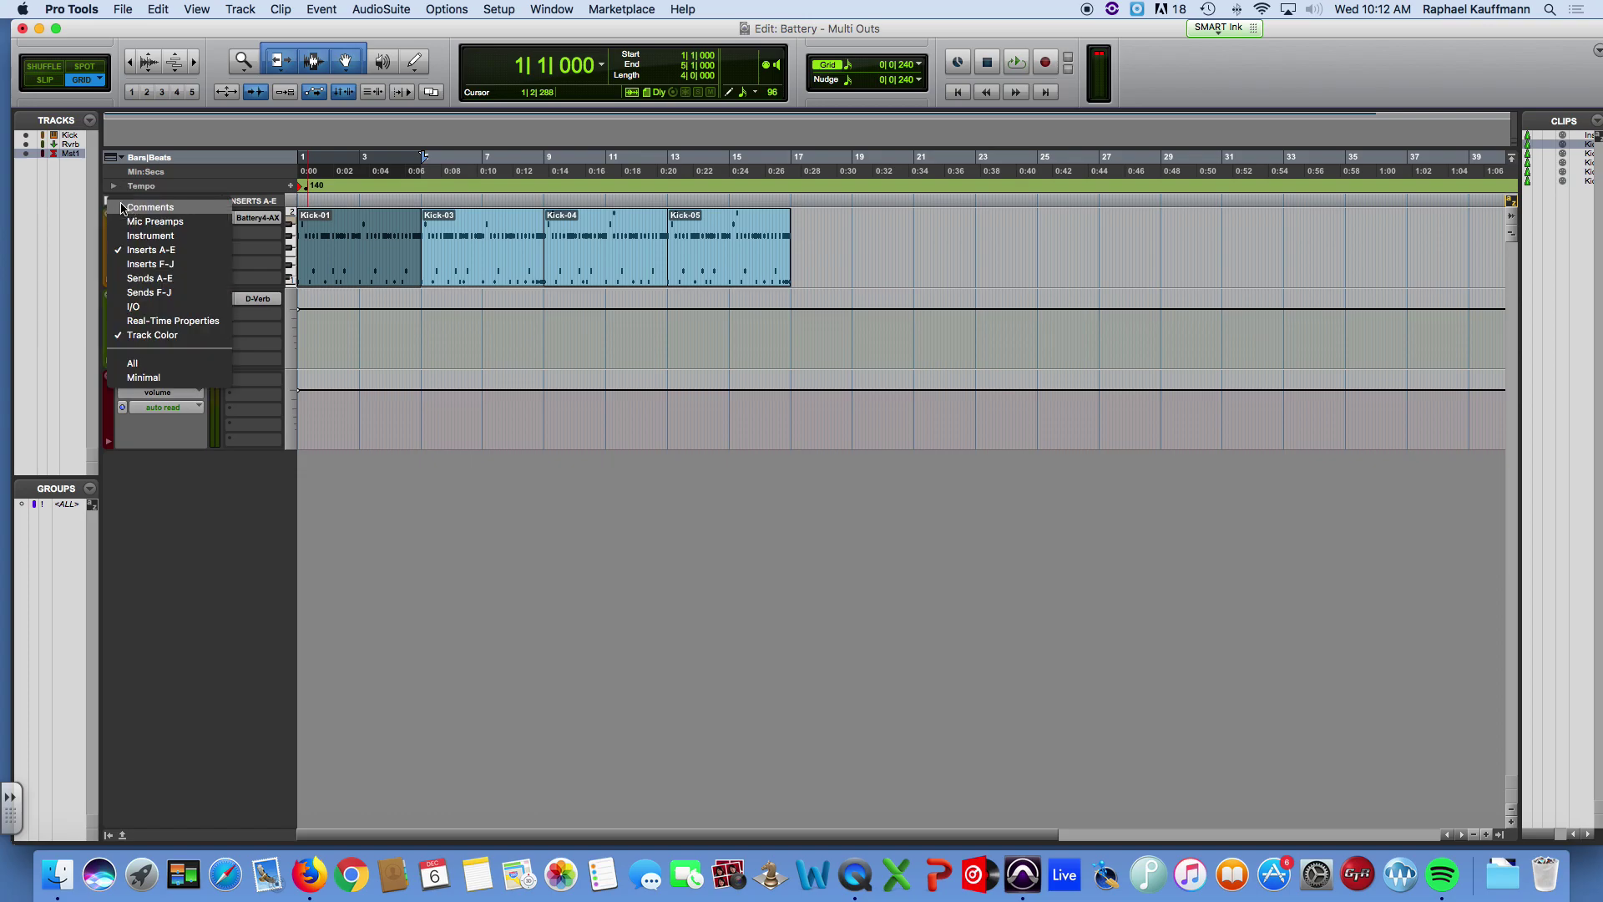
left_click(86, 193)
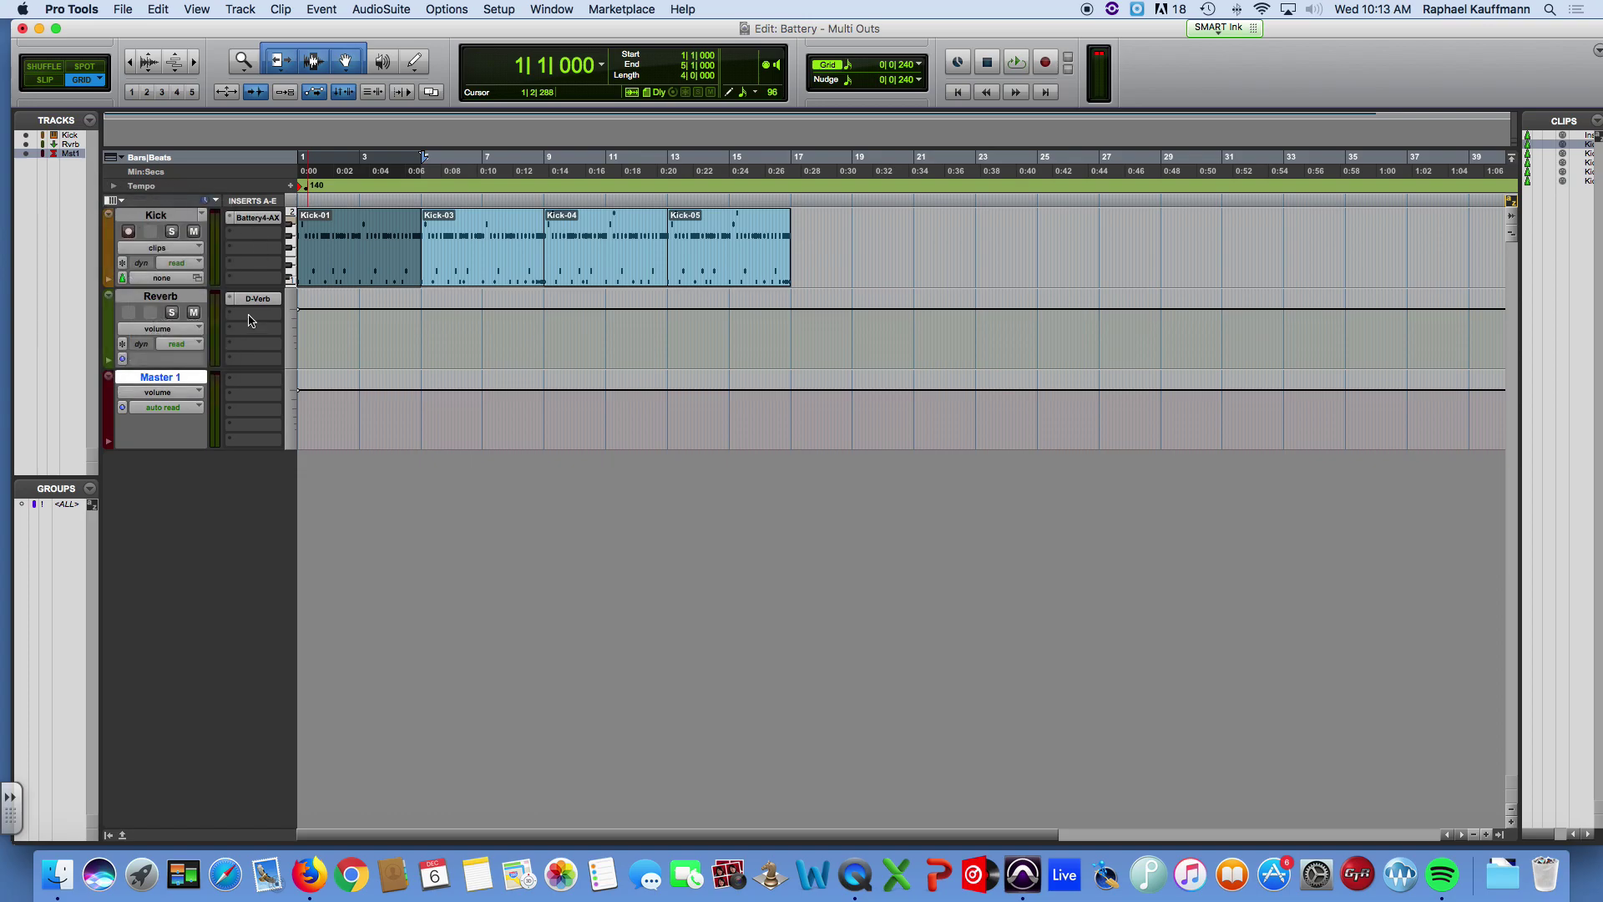
left_click(124, 201)
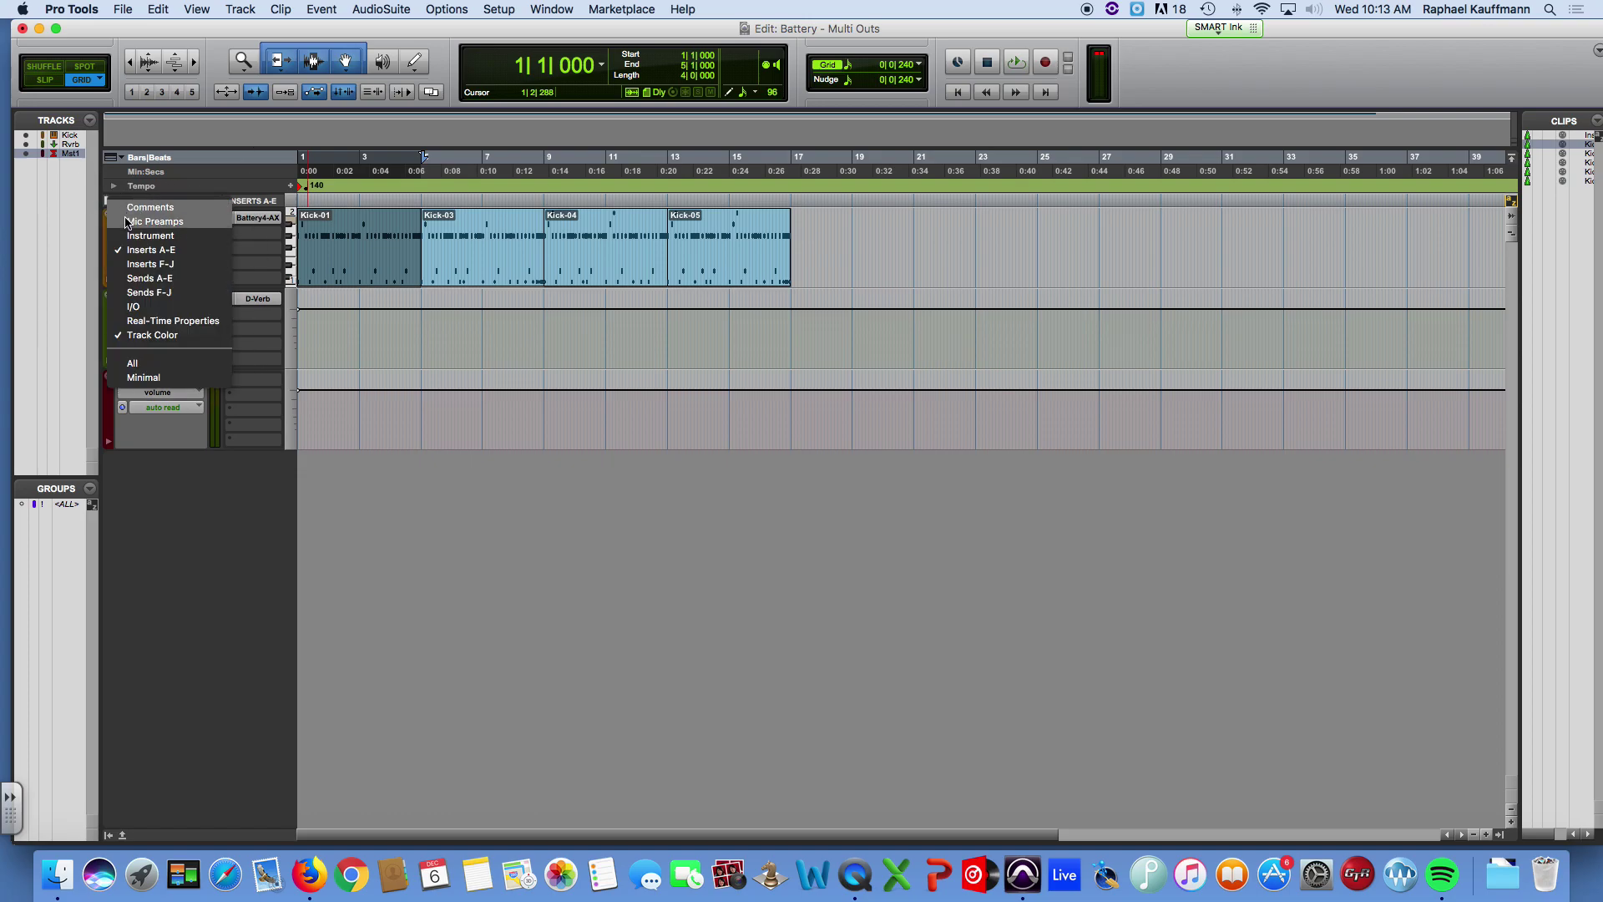
left_click(133, 237)
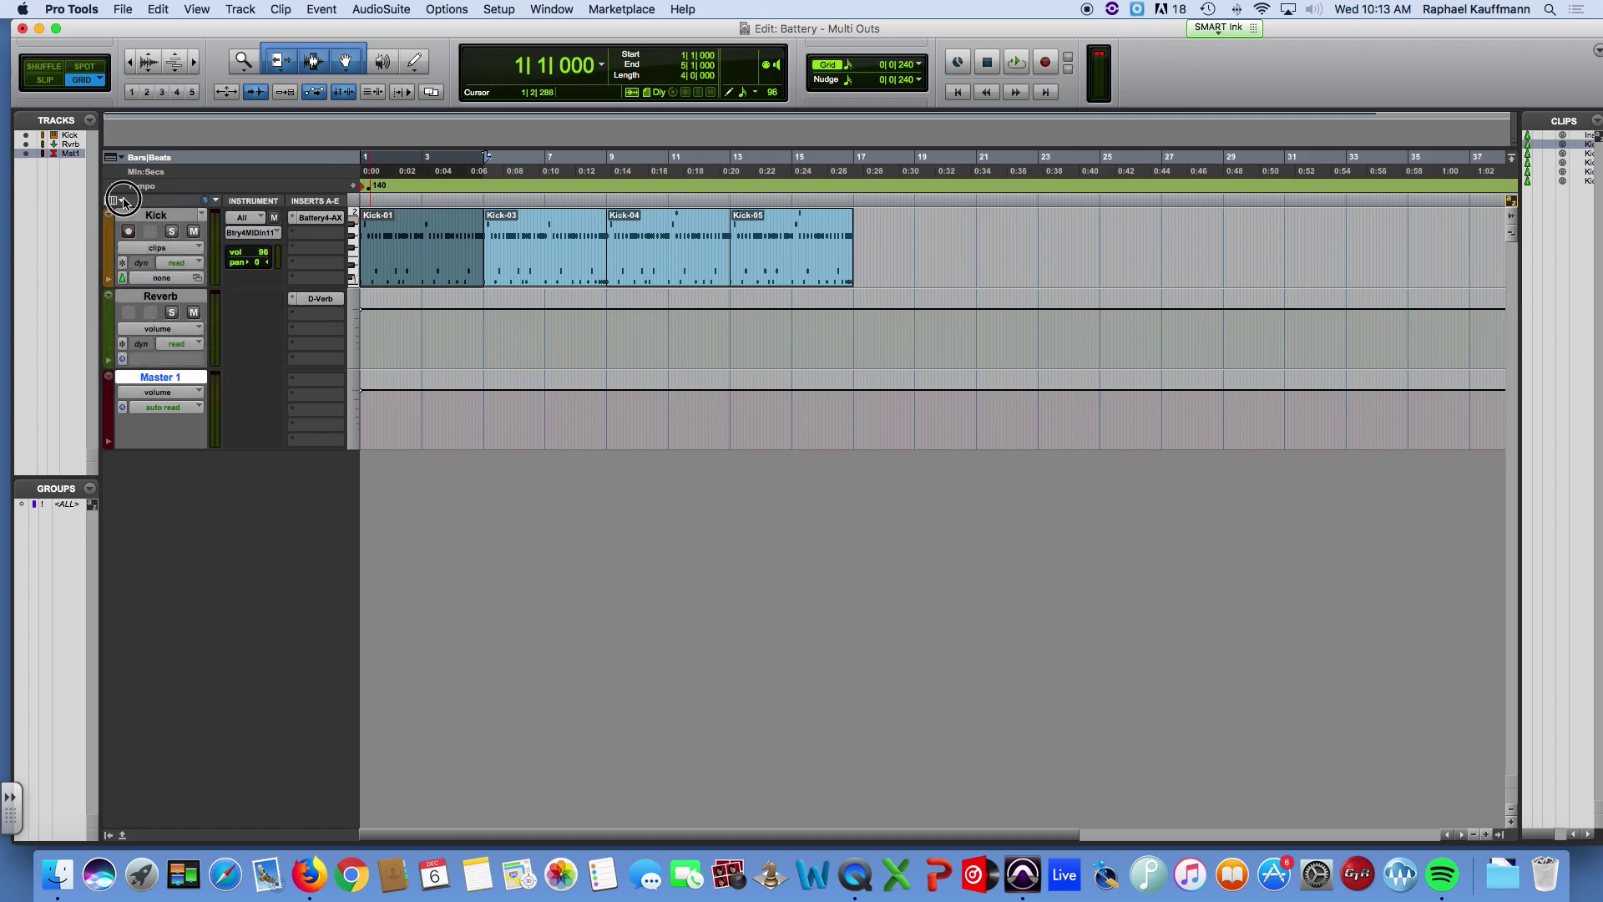
left_click(124, 202)
left_click(133, 307)
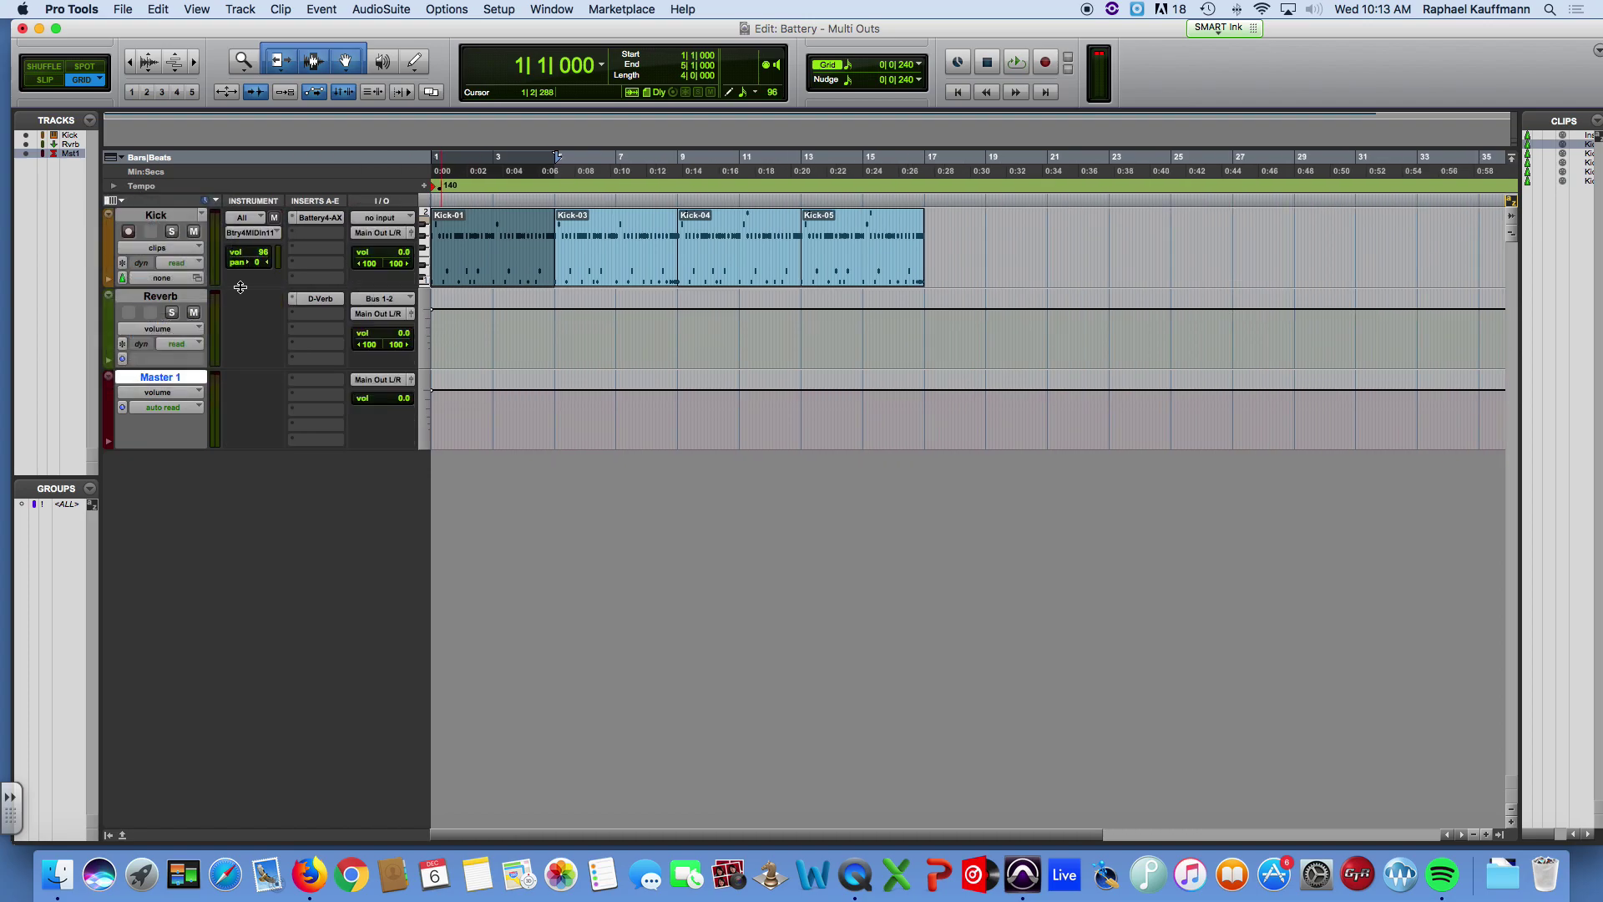
Step: Inspect the Kick track's MIDI output channel options and its routing in the Mix window
left_click(247, 234)
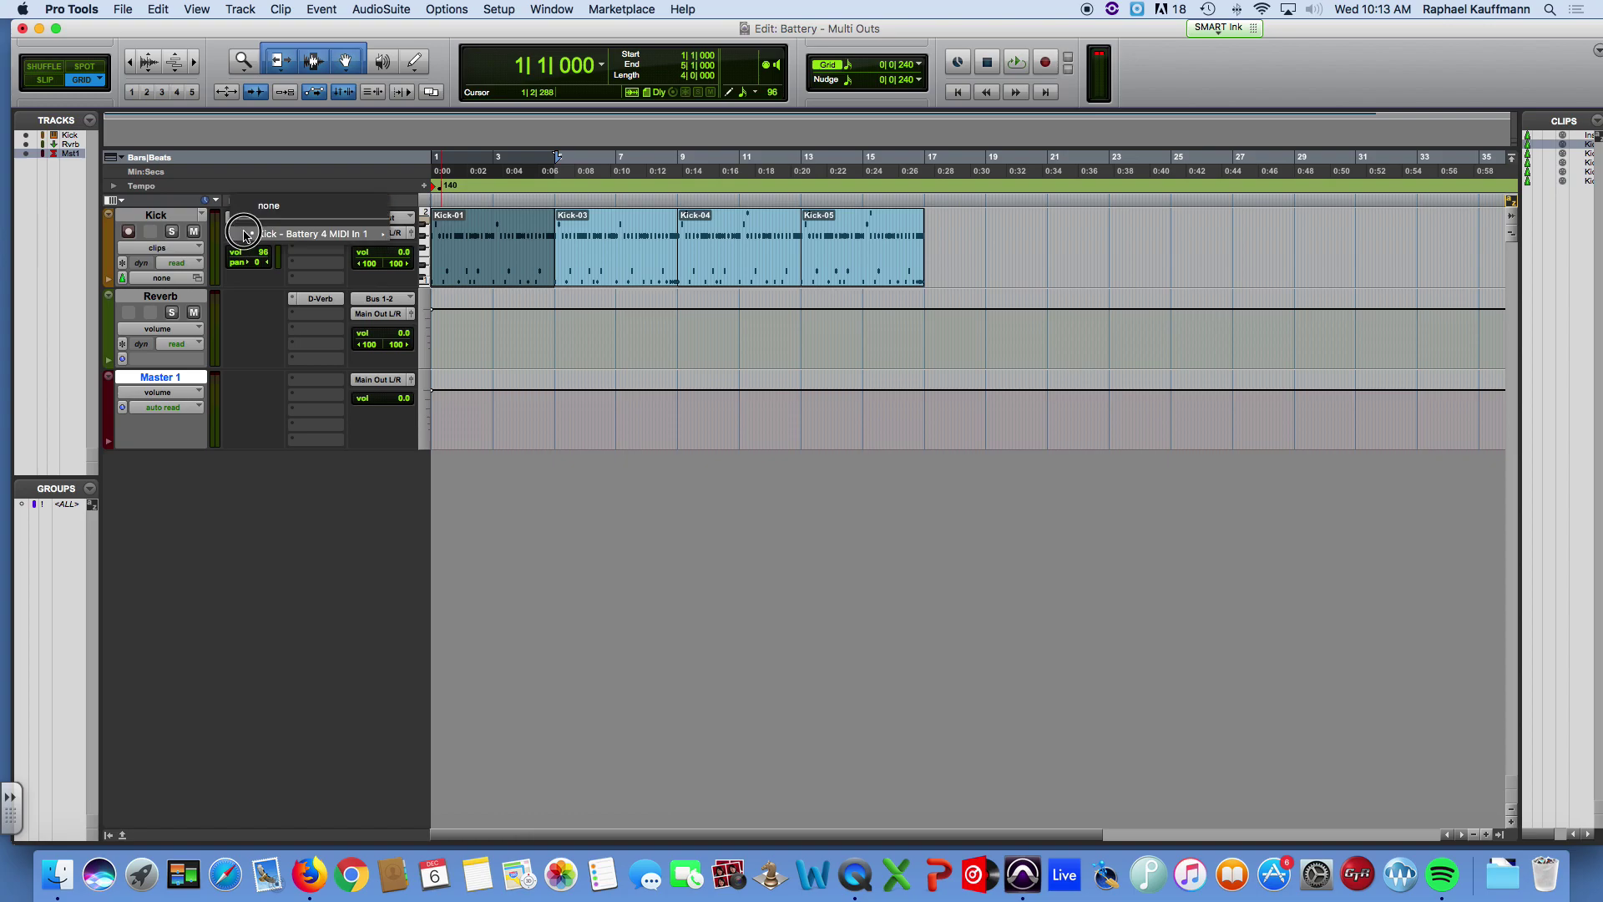
left_click(235, 247)
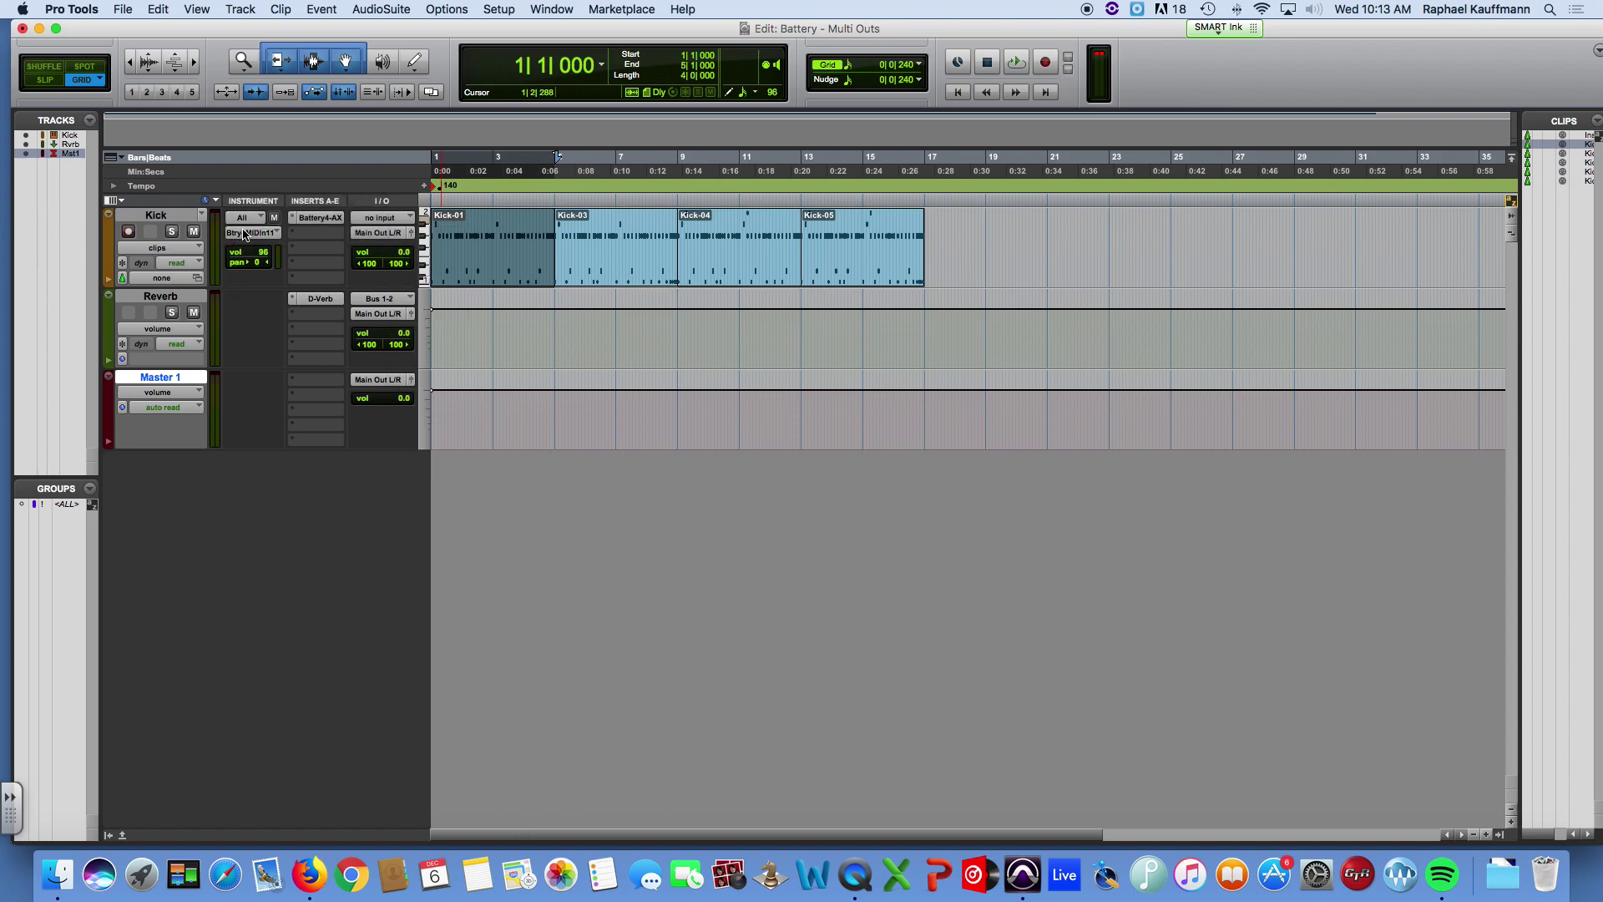
left_click(244, 233)
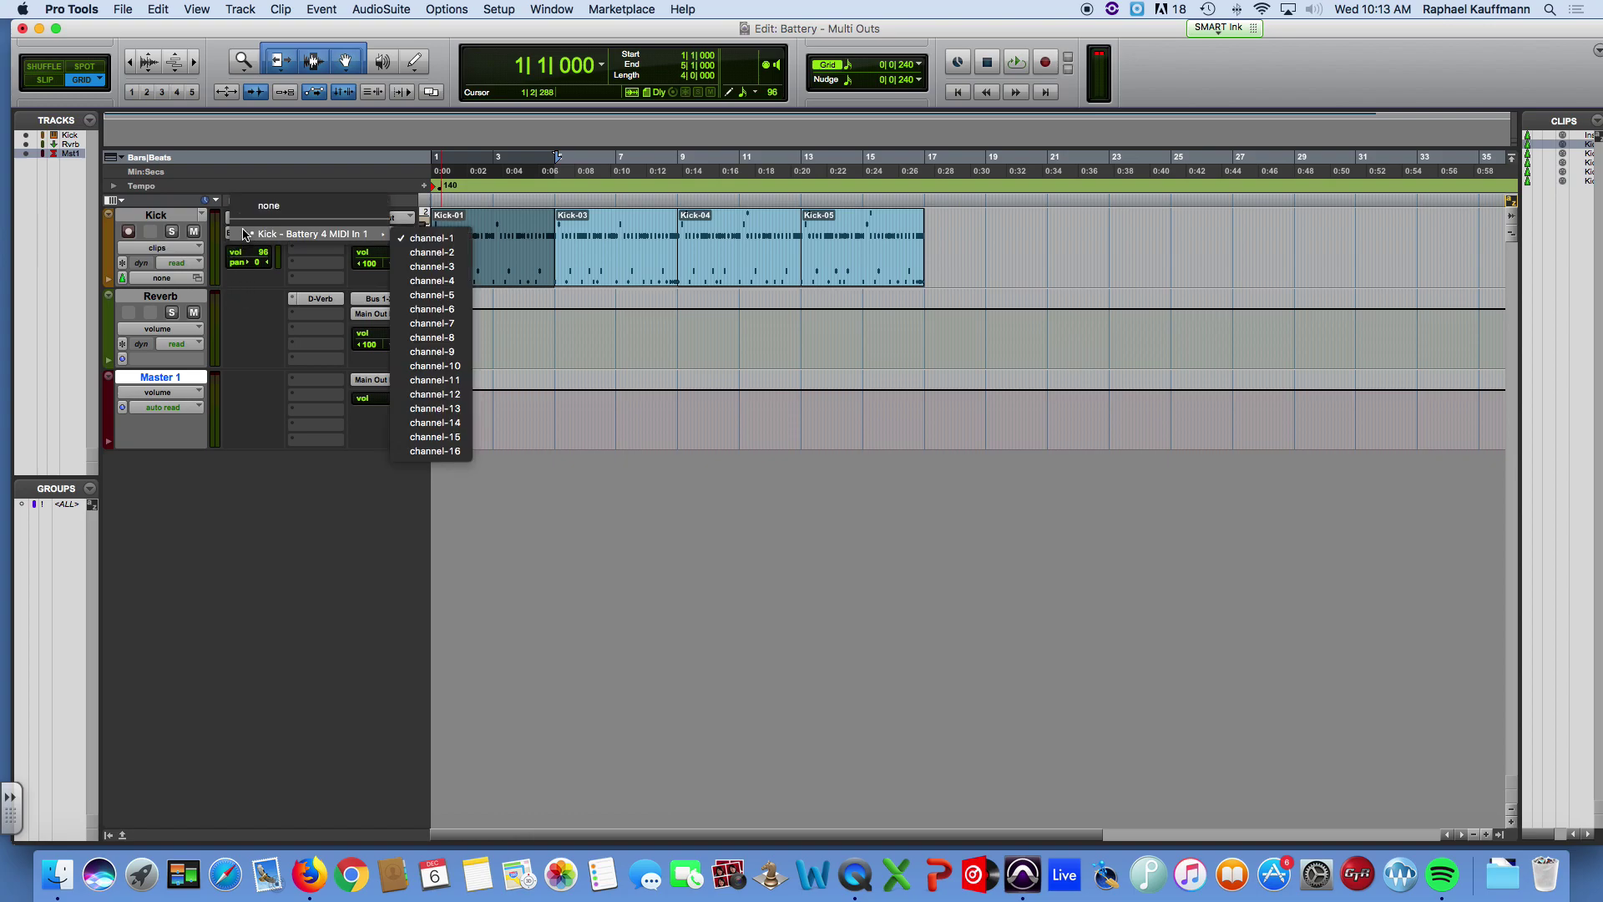
left_click(238, 267)
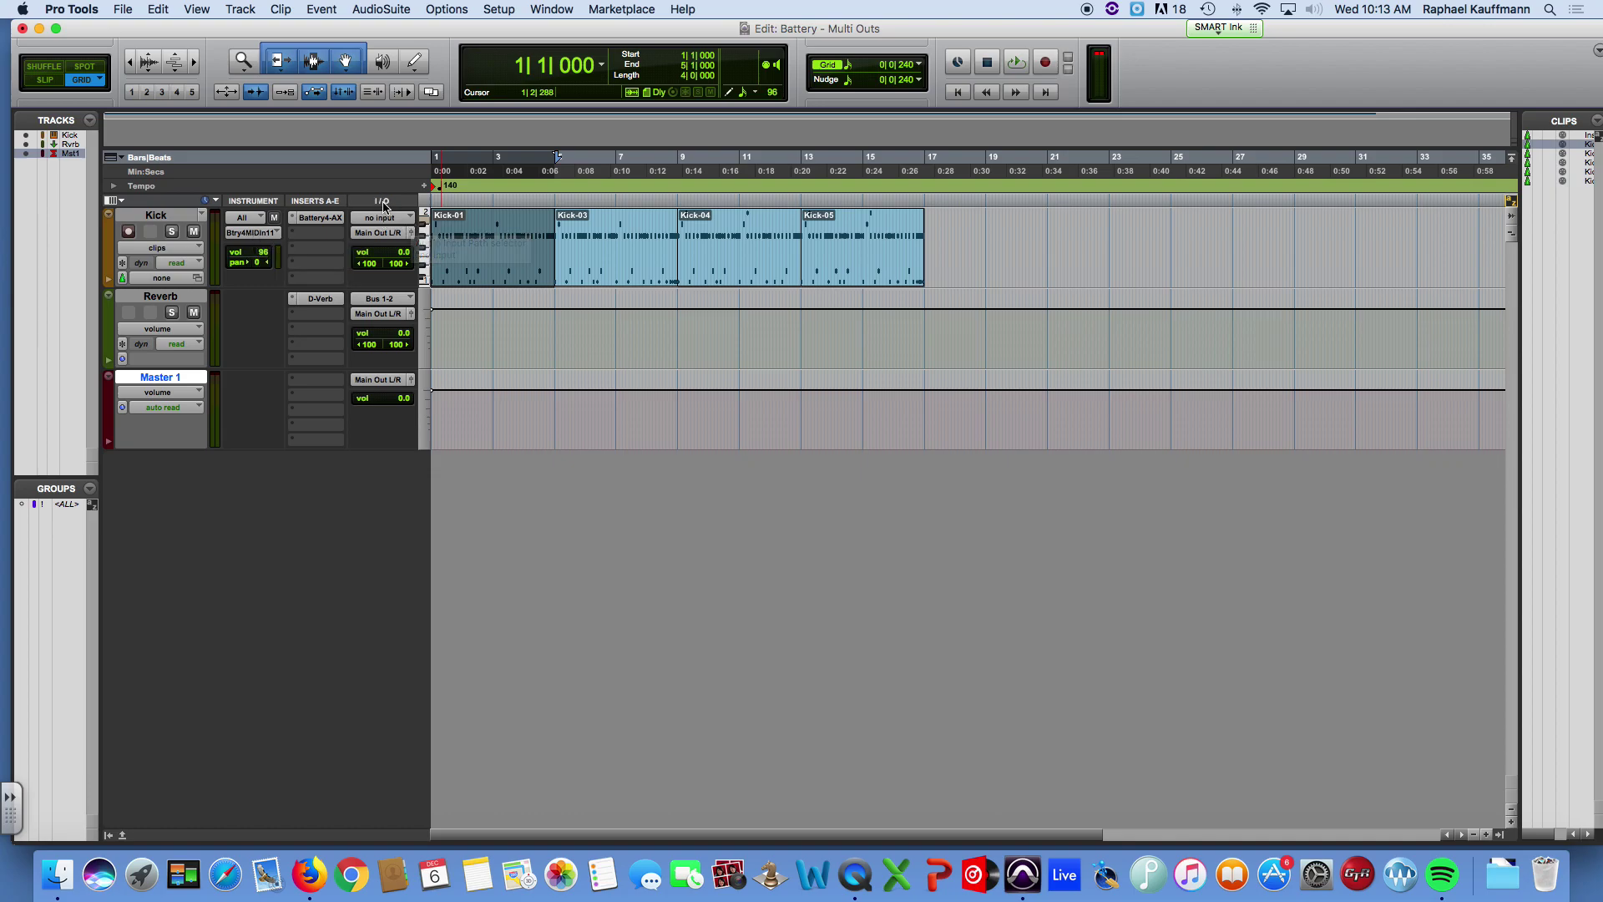
key("super+equal")
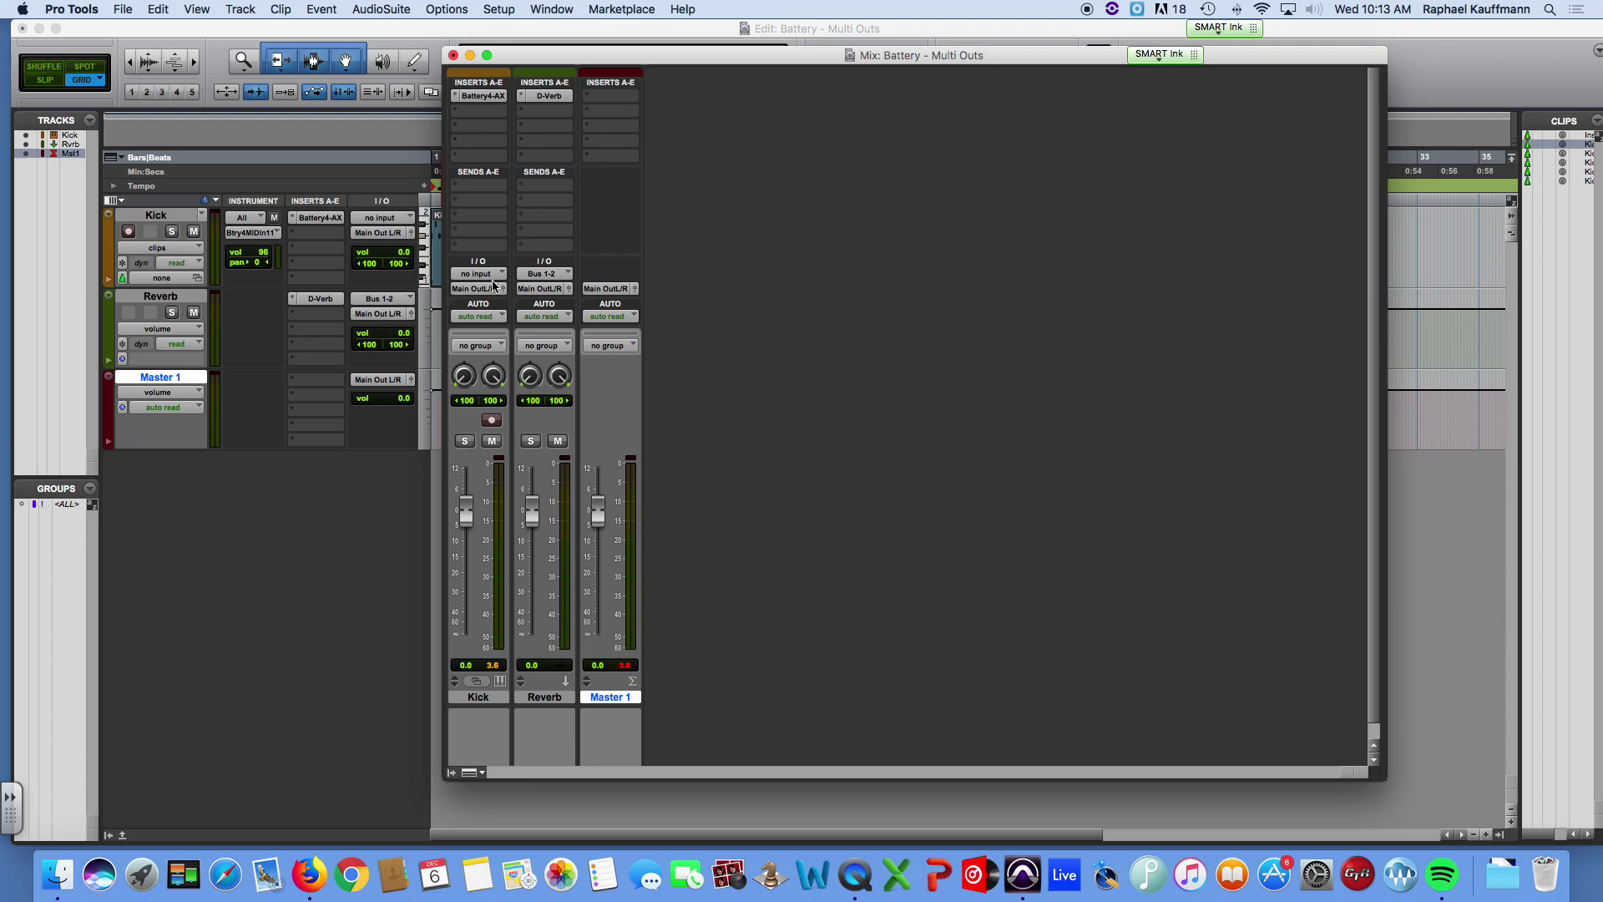
key("super+equal")
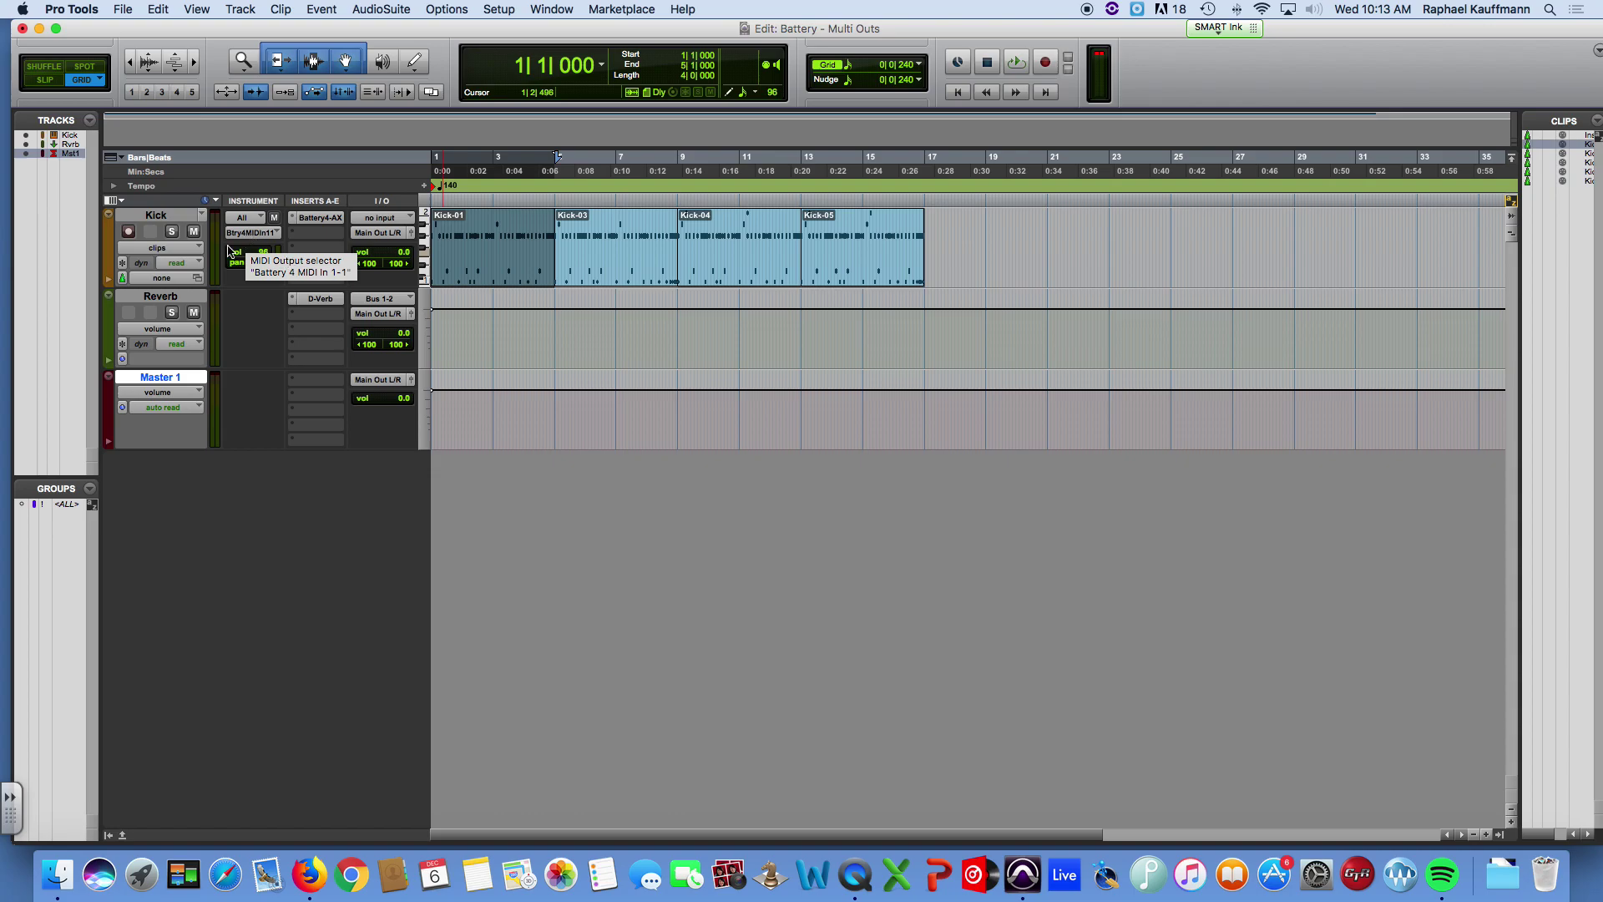
Step: Create four new stereo instrument tracks in ticks directly below the Kick track
left_click(172, 214)
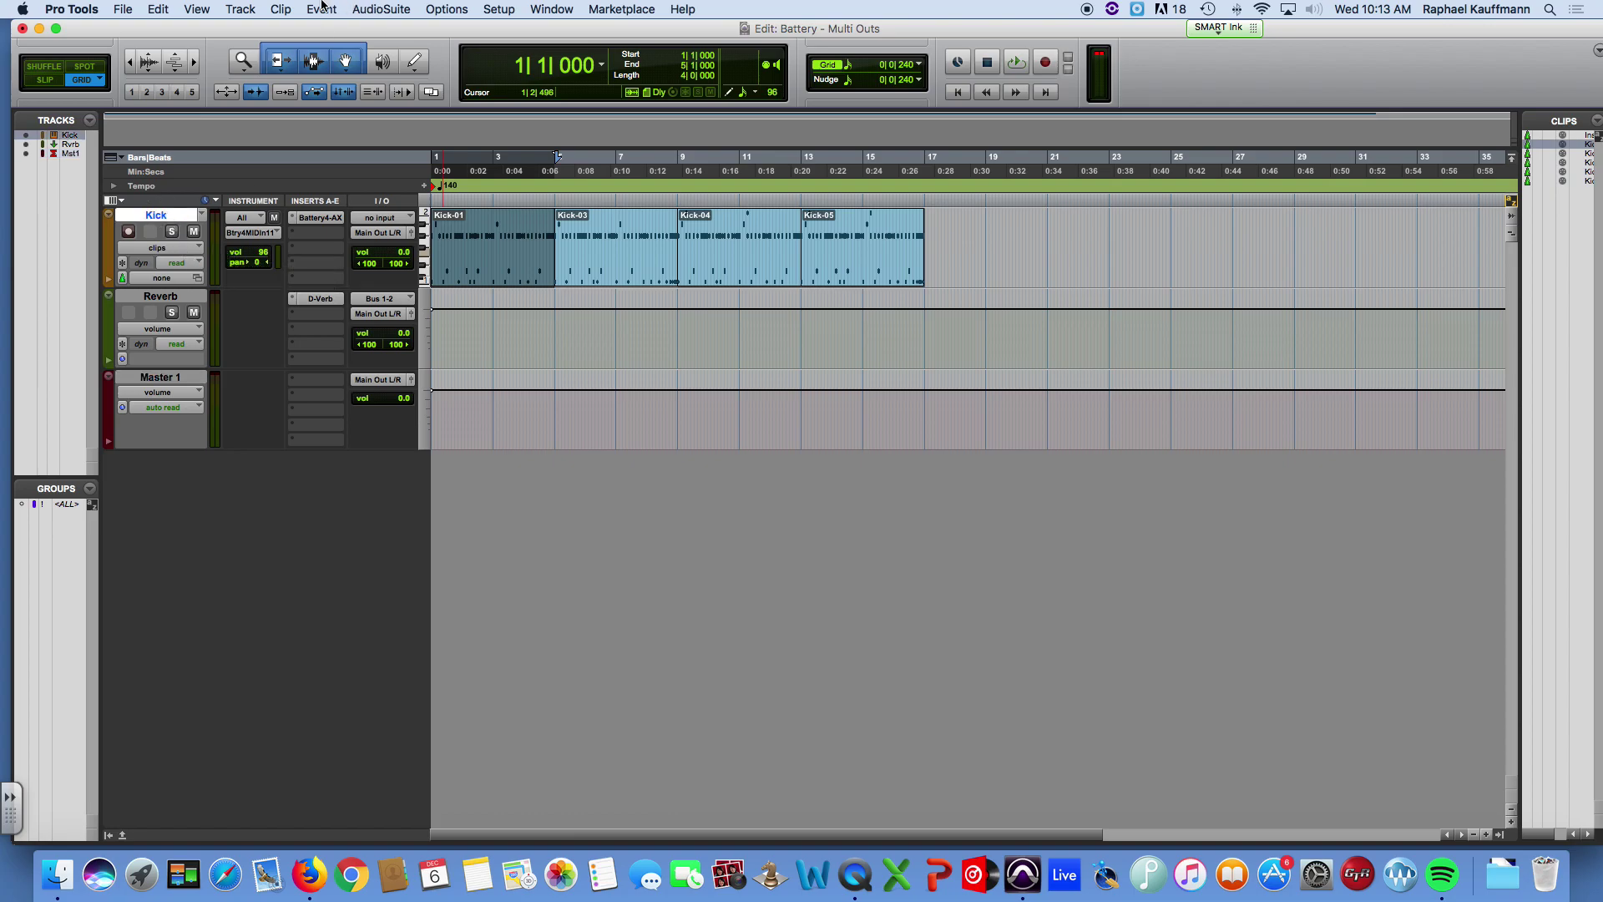
left_click(242, 9)
left_click(251, 29)
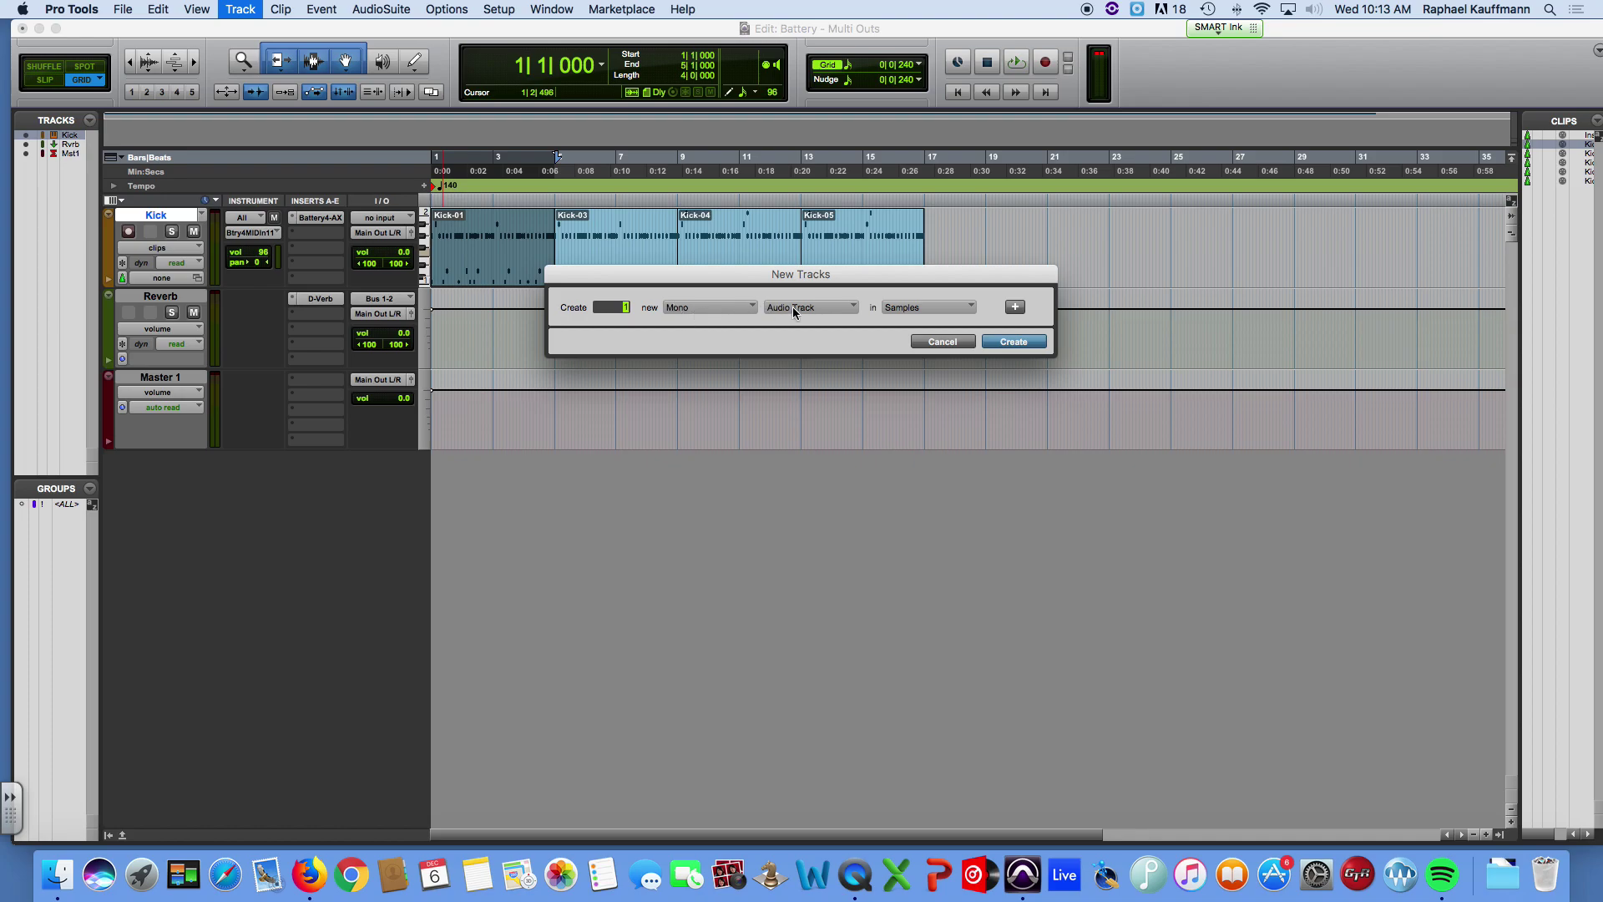
left_click(694, 308)
left_click(806, 313)
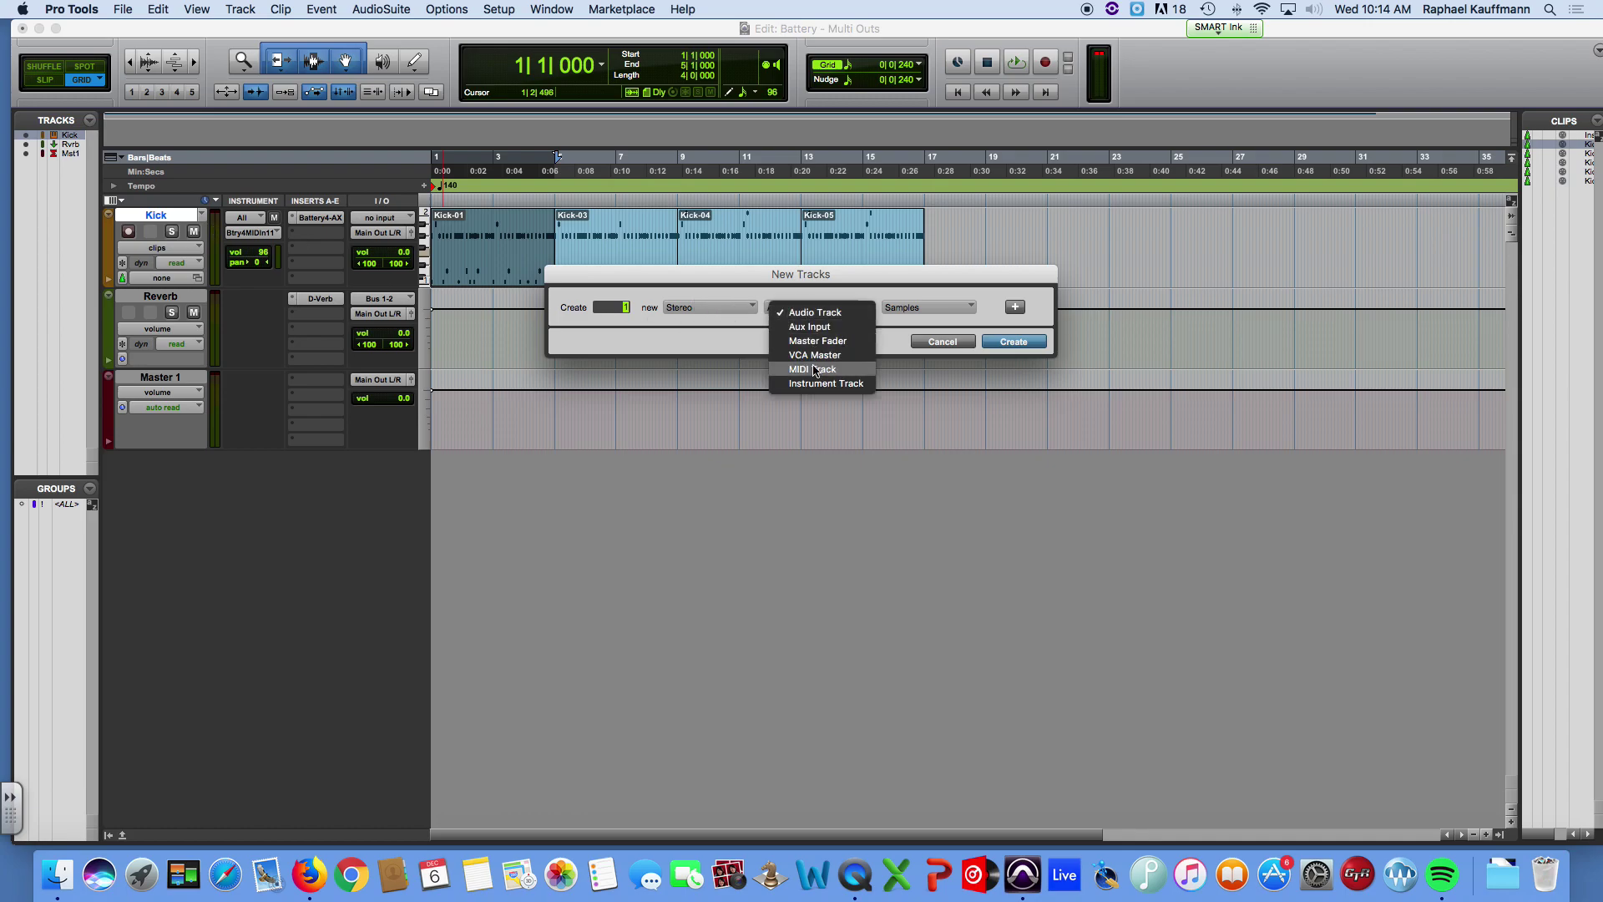
left_click(809, 386)
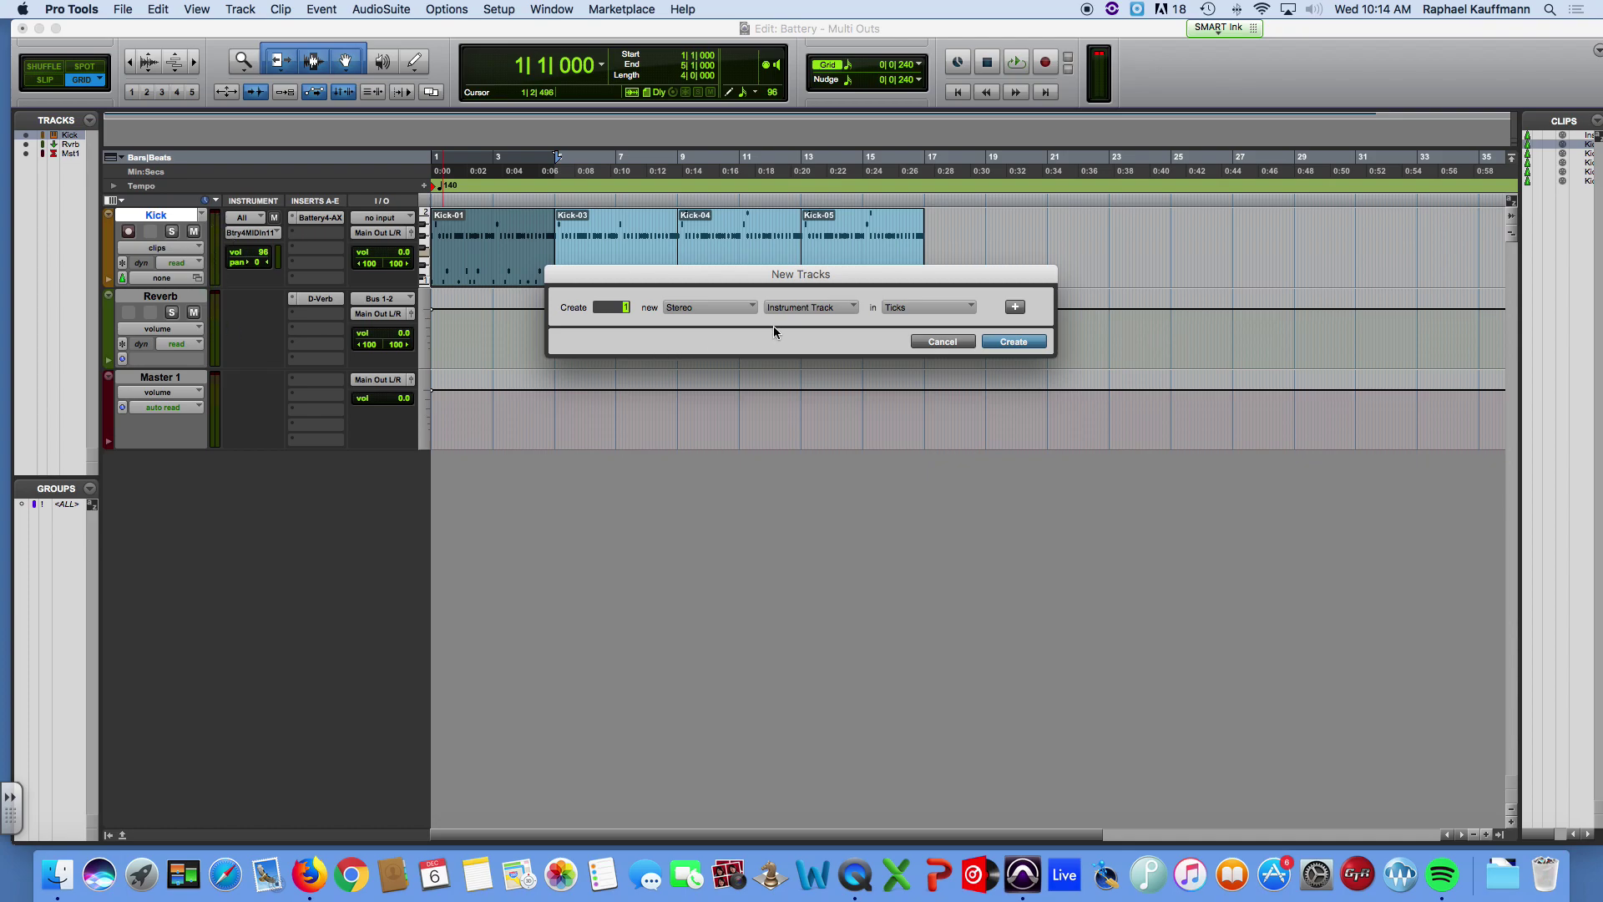
left_click(1000, 347)
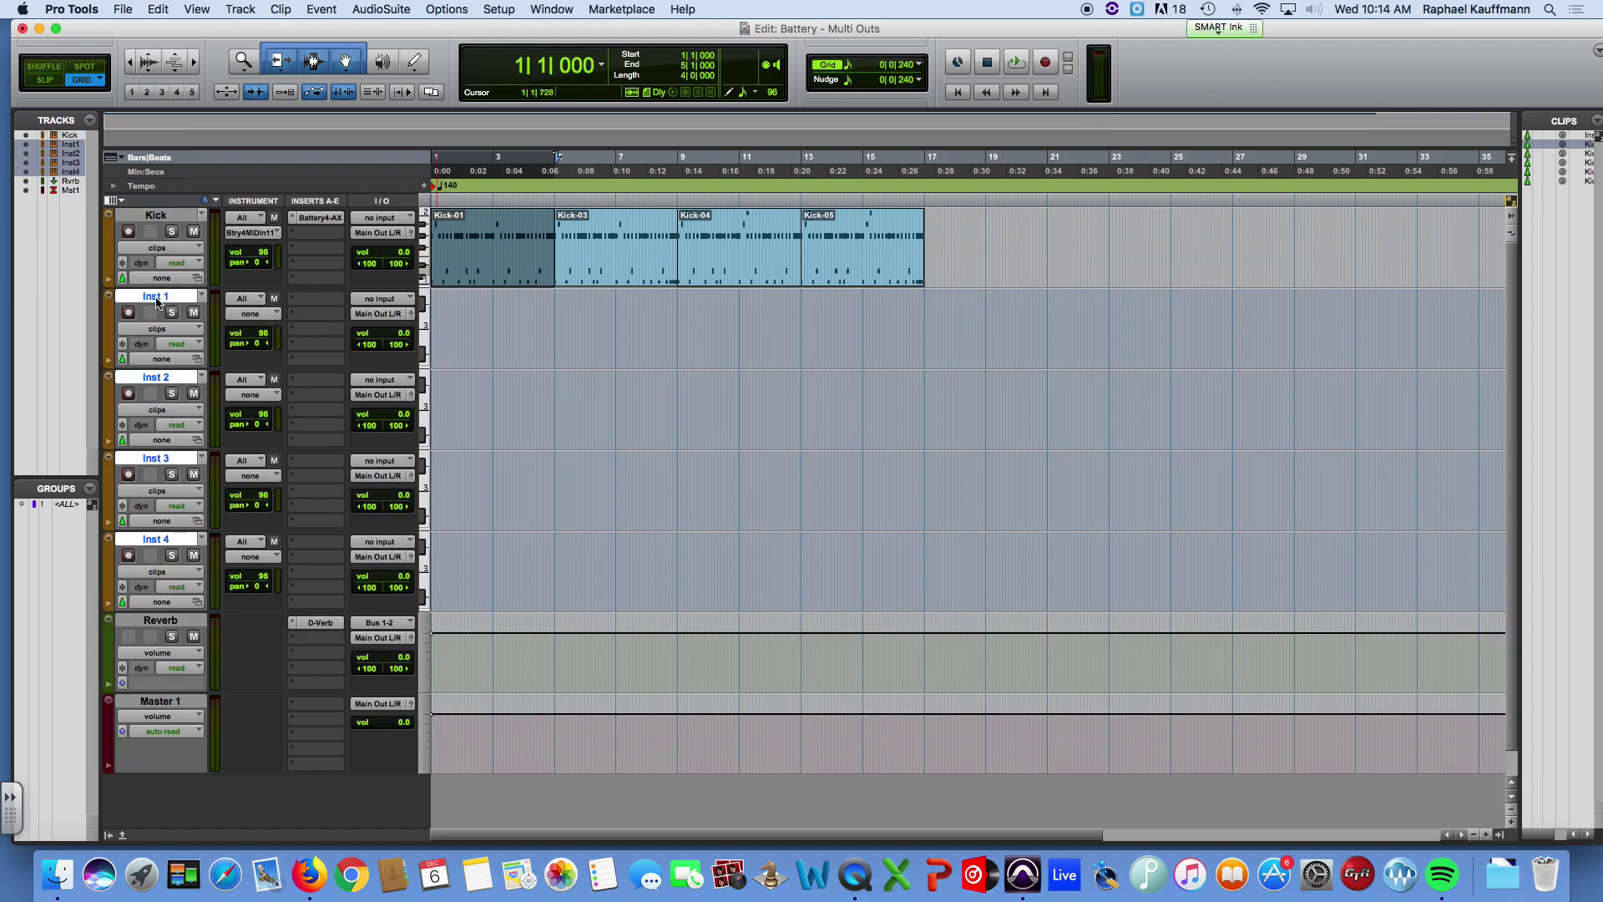
Step: Rename the four new instrument tracks in order as Snare, Hi Hat - Closed, Hi Hat - Open and Ting
double_click(156, 299)
type("S")
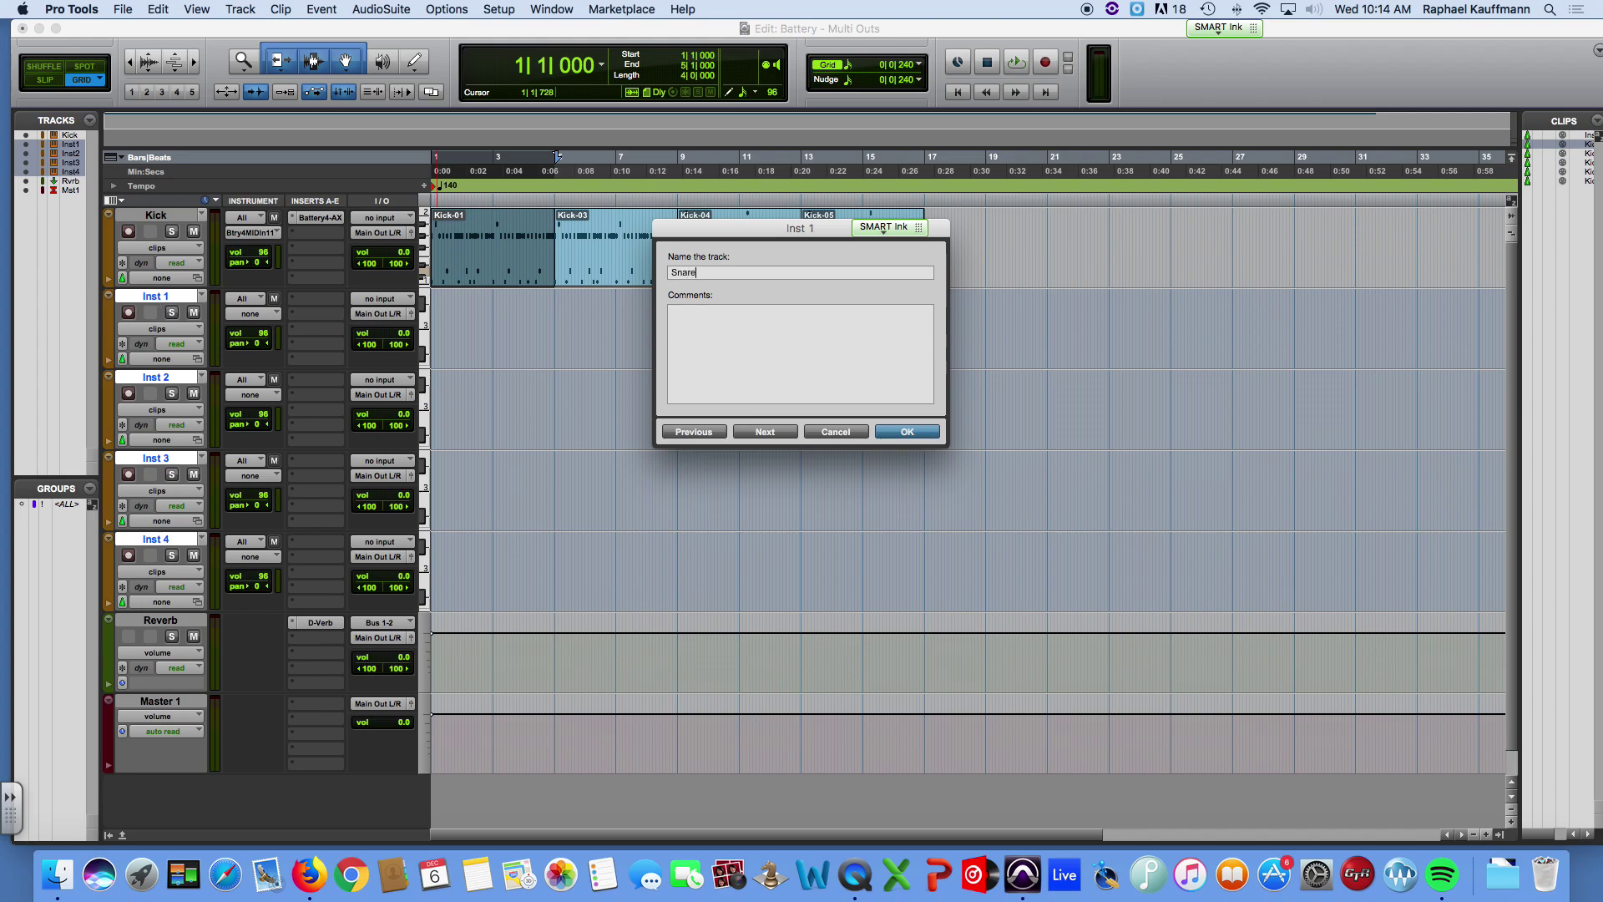
type("nare")
left_click(773, 433)
type("Hi Hat - Closed")
left_click(778, 429)
type("H")
left_click(774, 430)
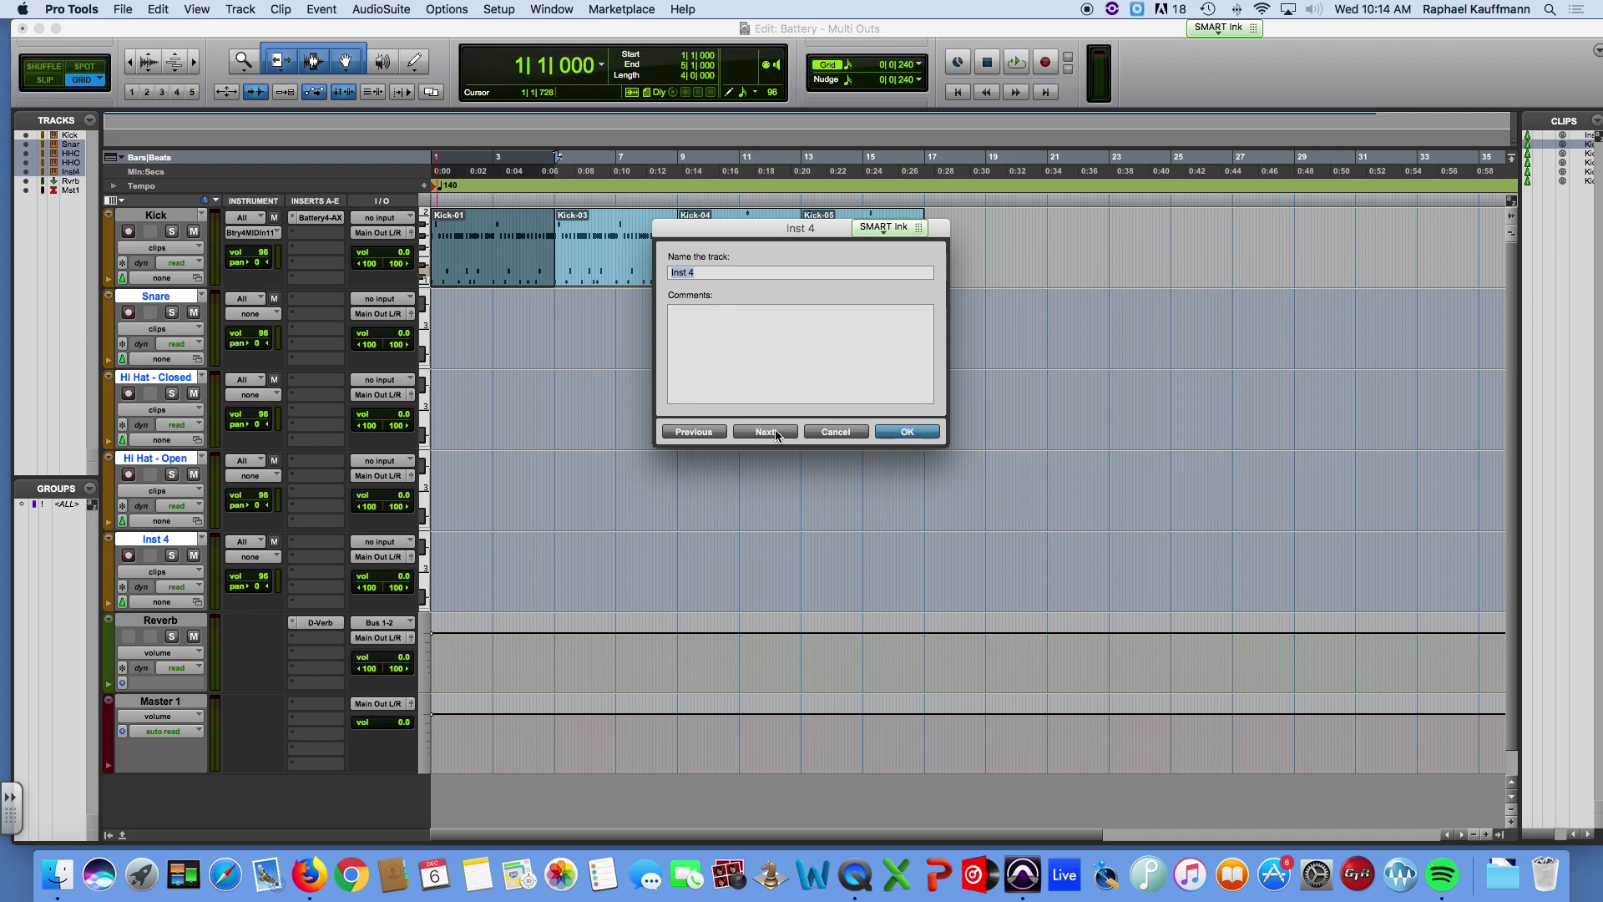
type("Ting")
left_click(892, 431)
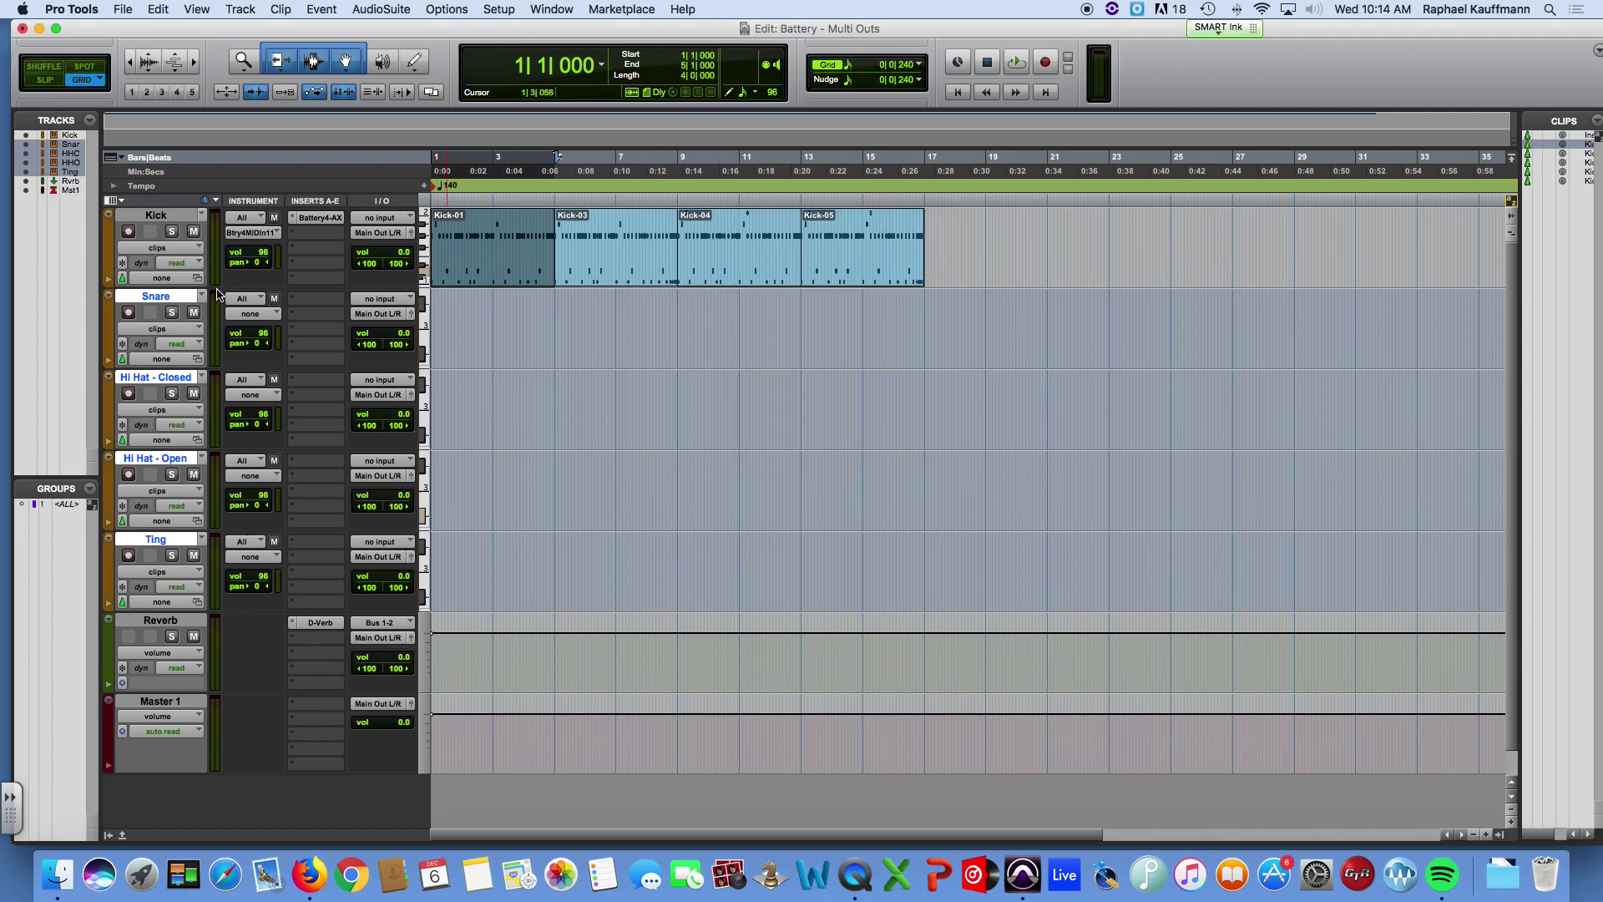
Step: Set the MIDI output of the Snare and Hi Hat - Closed tracks to Kick - Battery 4 MIDI In 1, channel-1
left_click(252, 315)
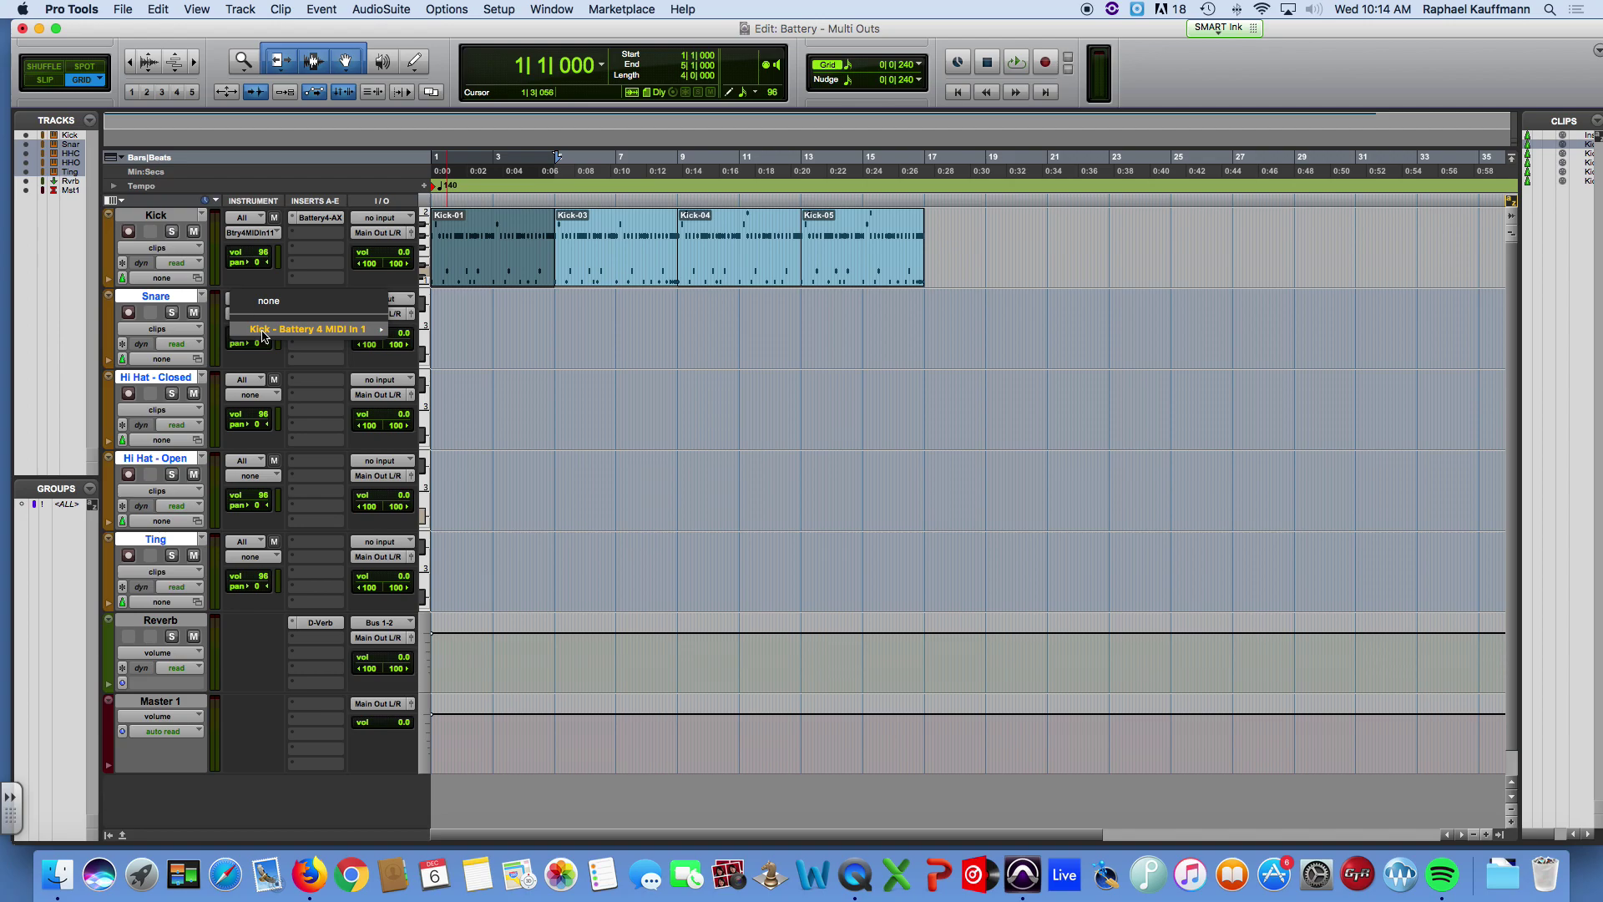
mouse_move(262, 330)
left_click(429, 334)
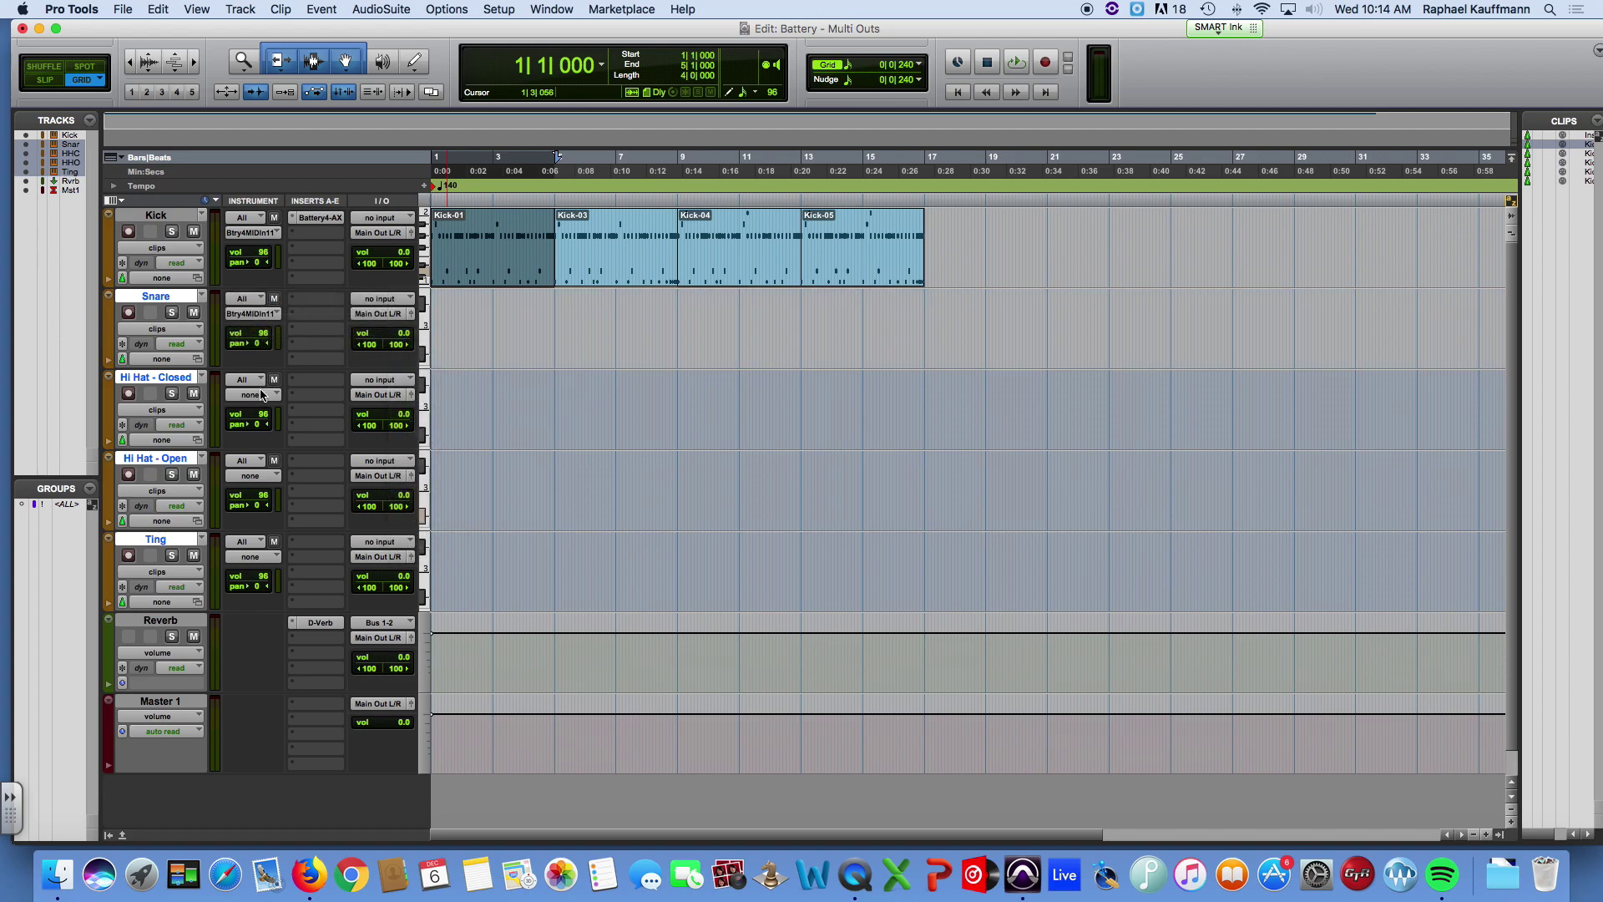
left_click(261, 395)
mouse_move(261, 411)
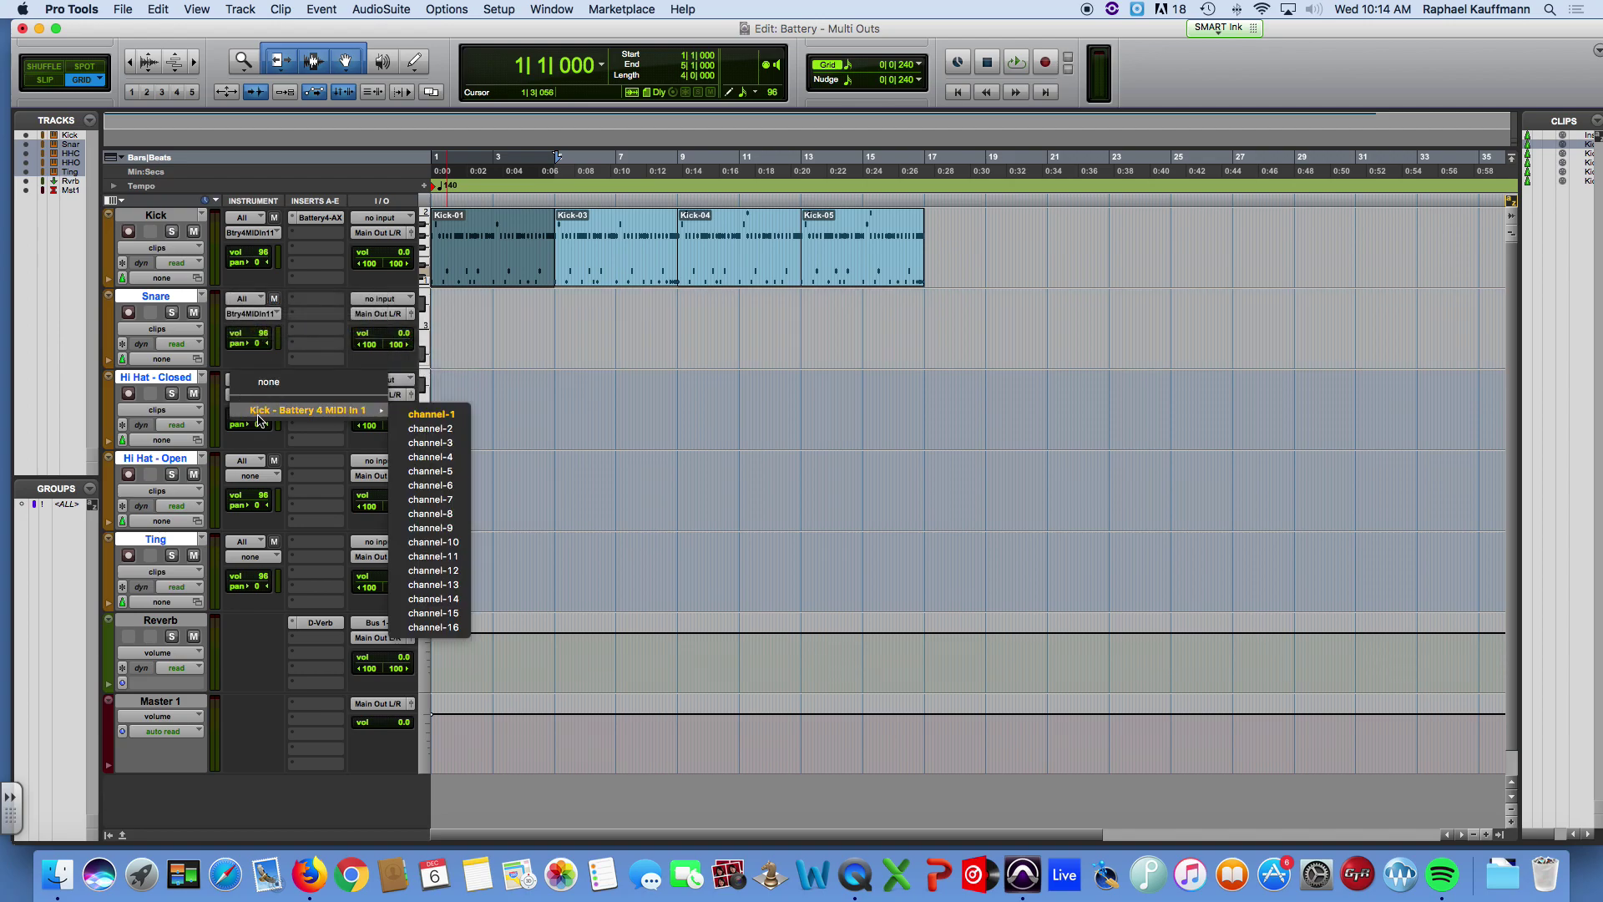
left_click(427, 420)
Step: Set the MIDI output of the Hi Hat - Open and Ting tracks to Kick - Battery 4 MIDI In 1, channel-1
left_click(251, 475)
mouse_move(314, 499)
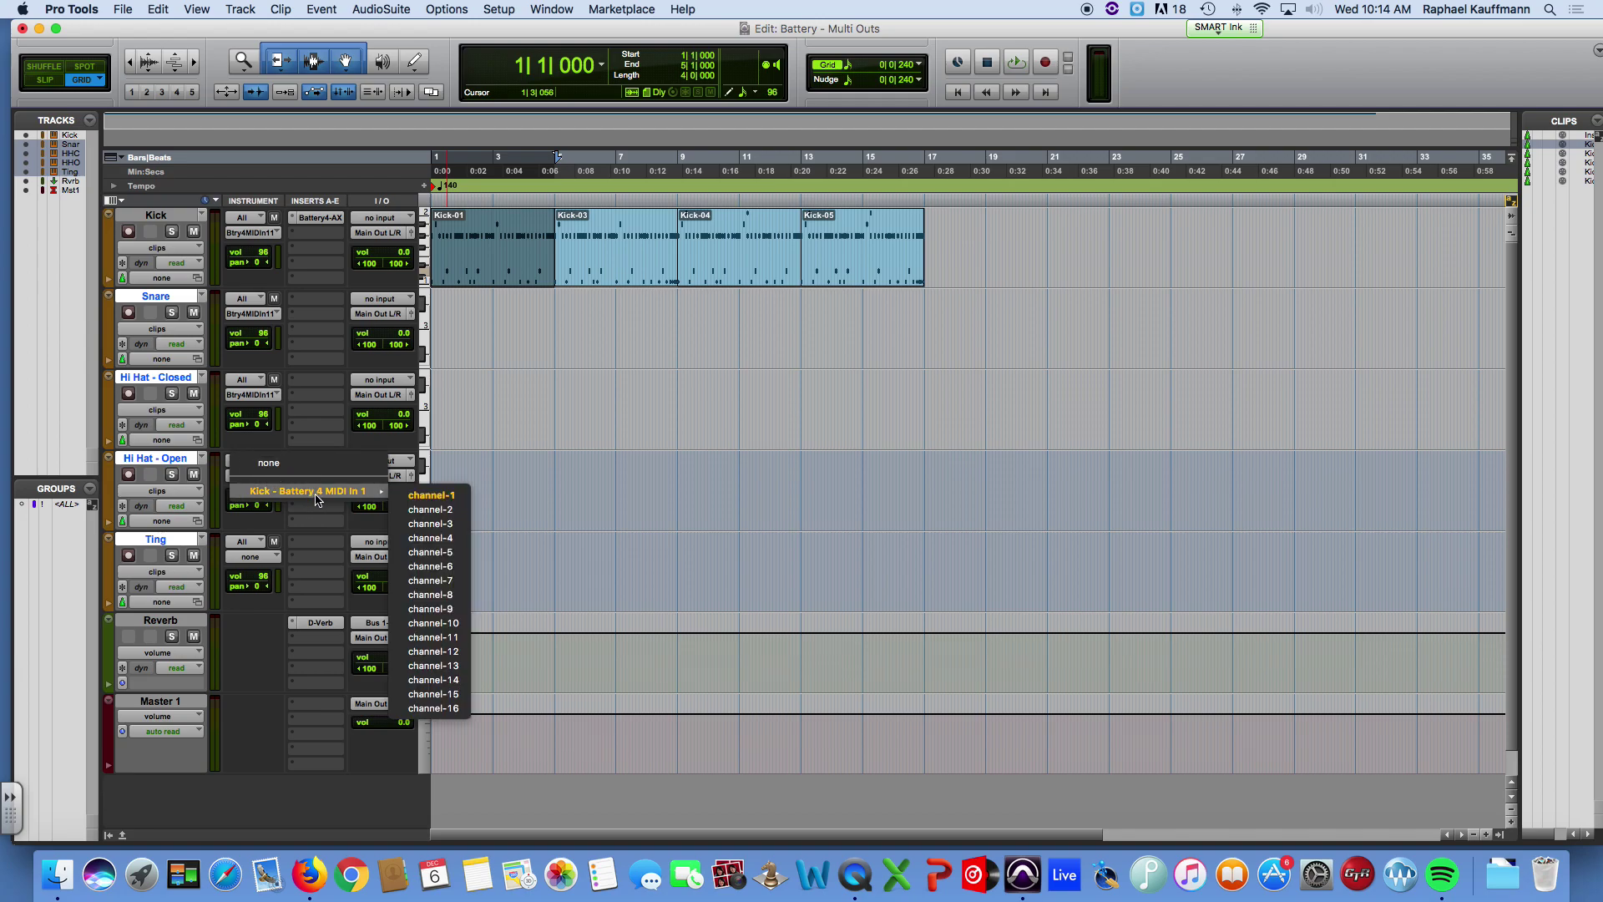
left_click(430, 495)
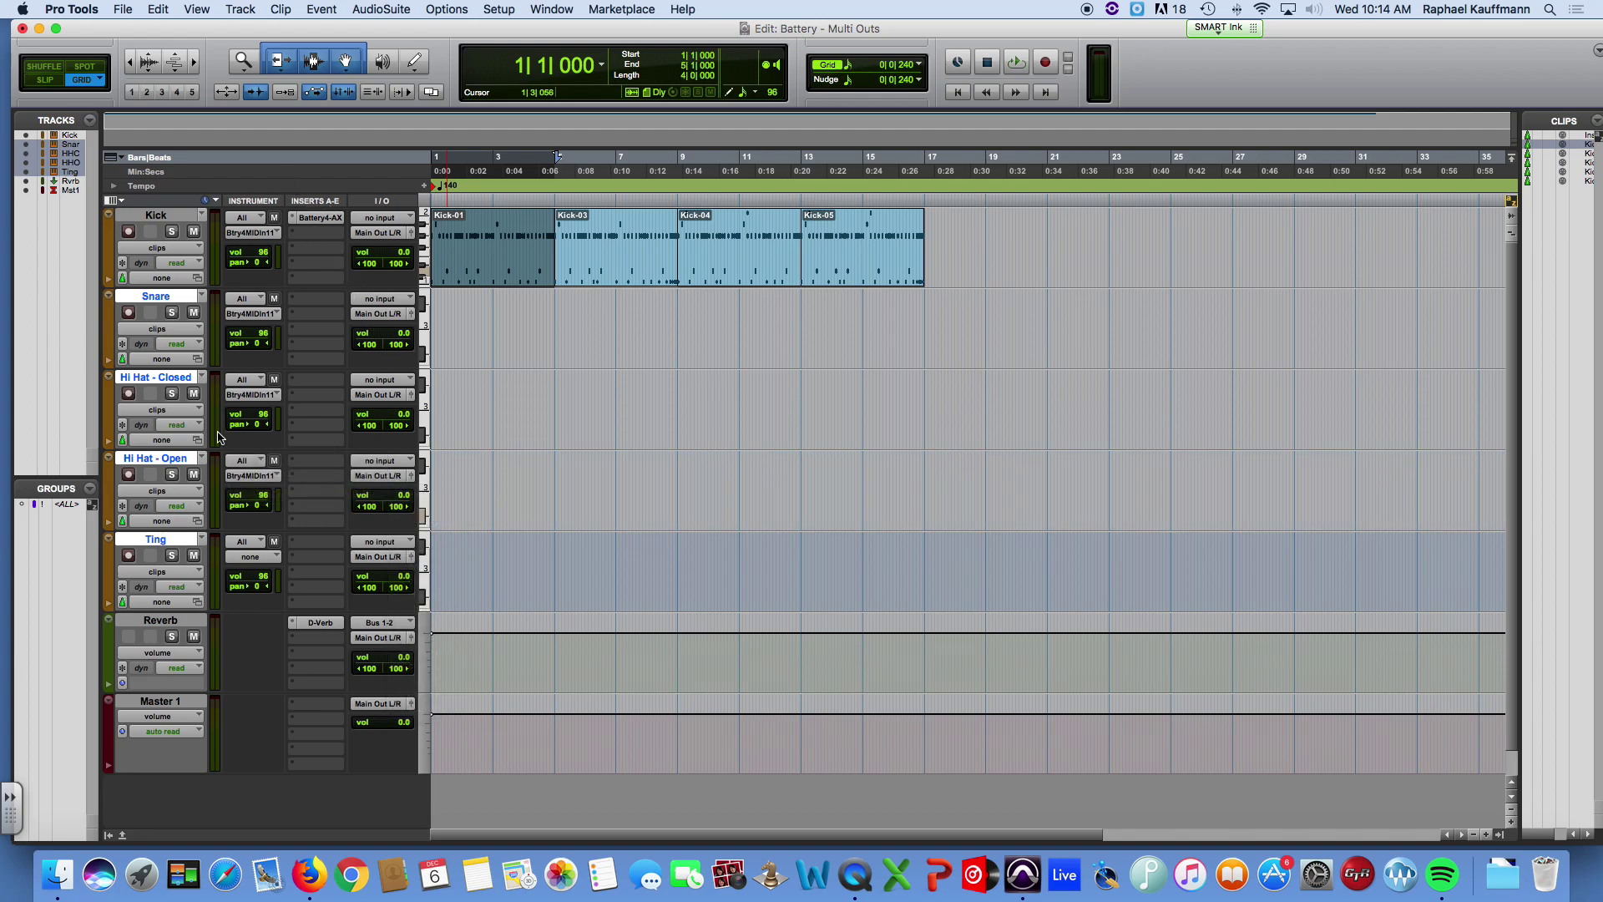
left_click(250, 557)
mouse_move(334, 572)
left_click(414, 576)
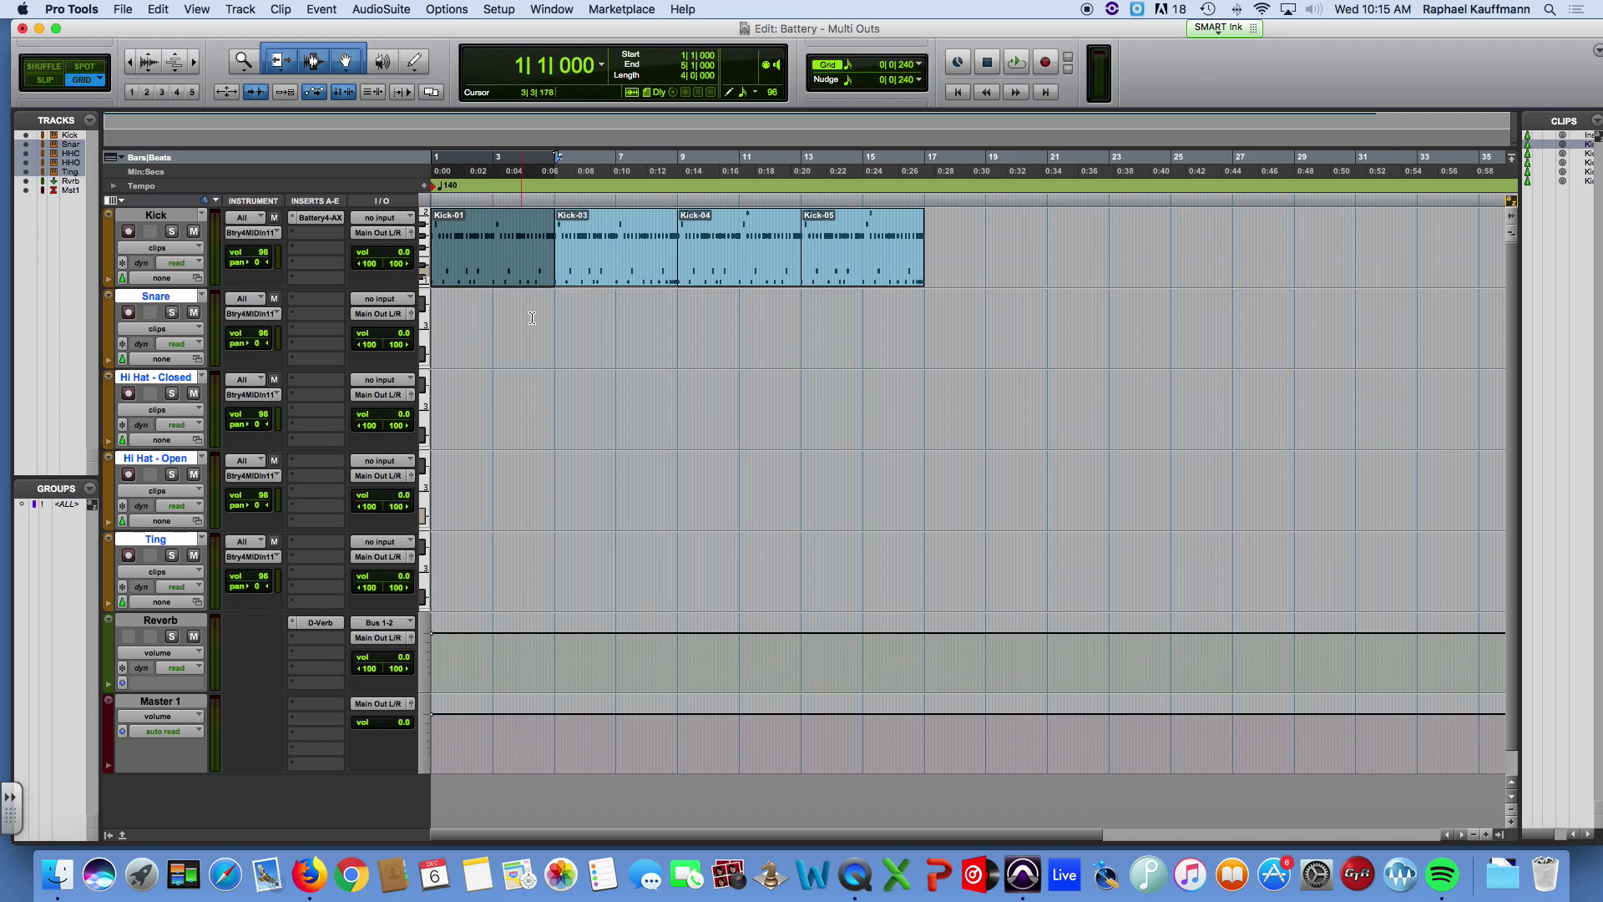
Step: Open the Battery 4 instrument on the Kick track and audition the Kick ThaRealest 1 cell
left_click(330, 217)
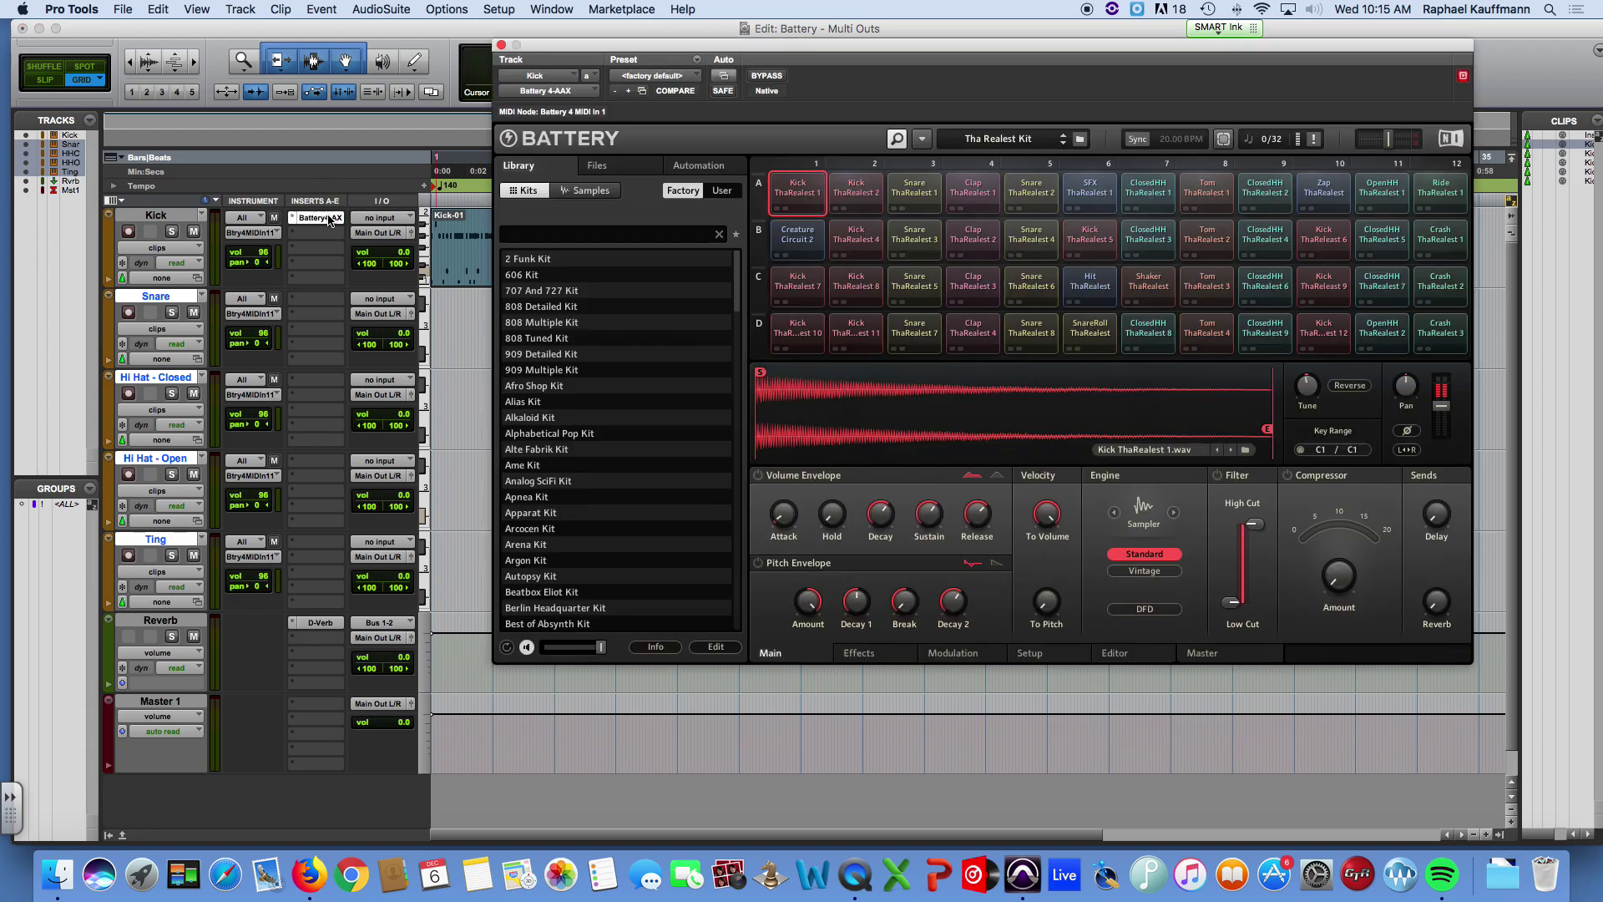
left_click_drag(928, 50, 755, 70)
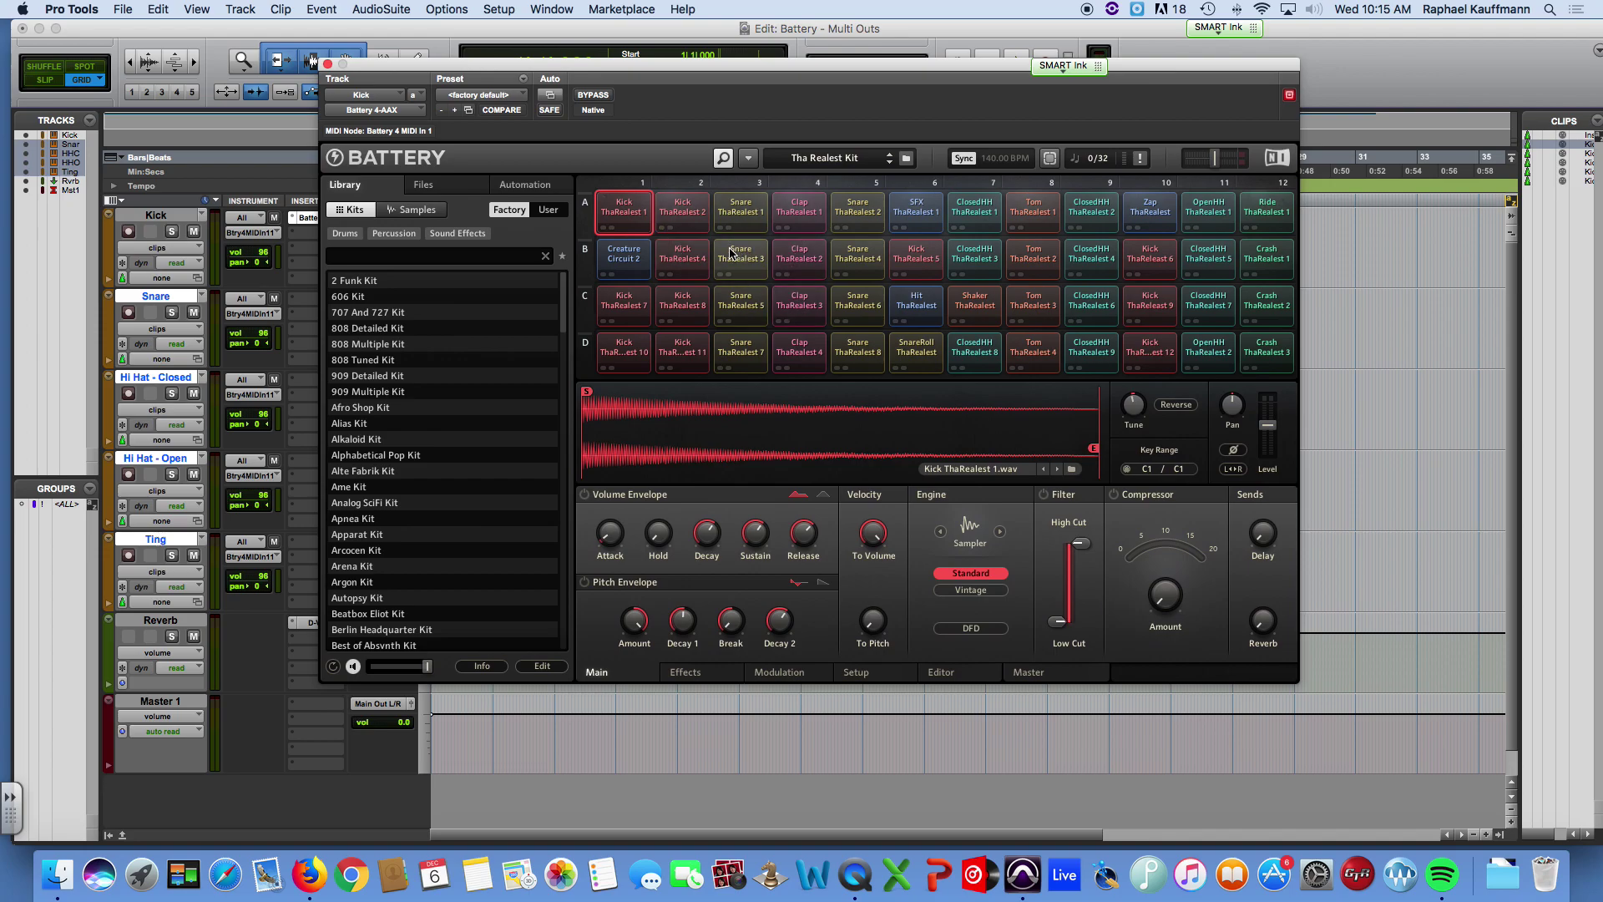
key("space")
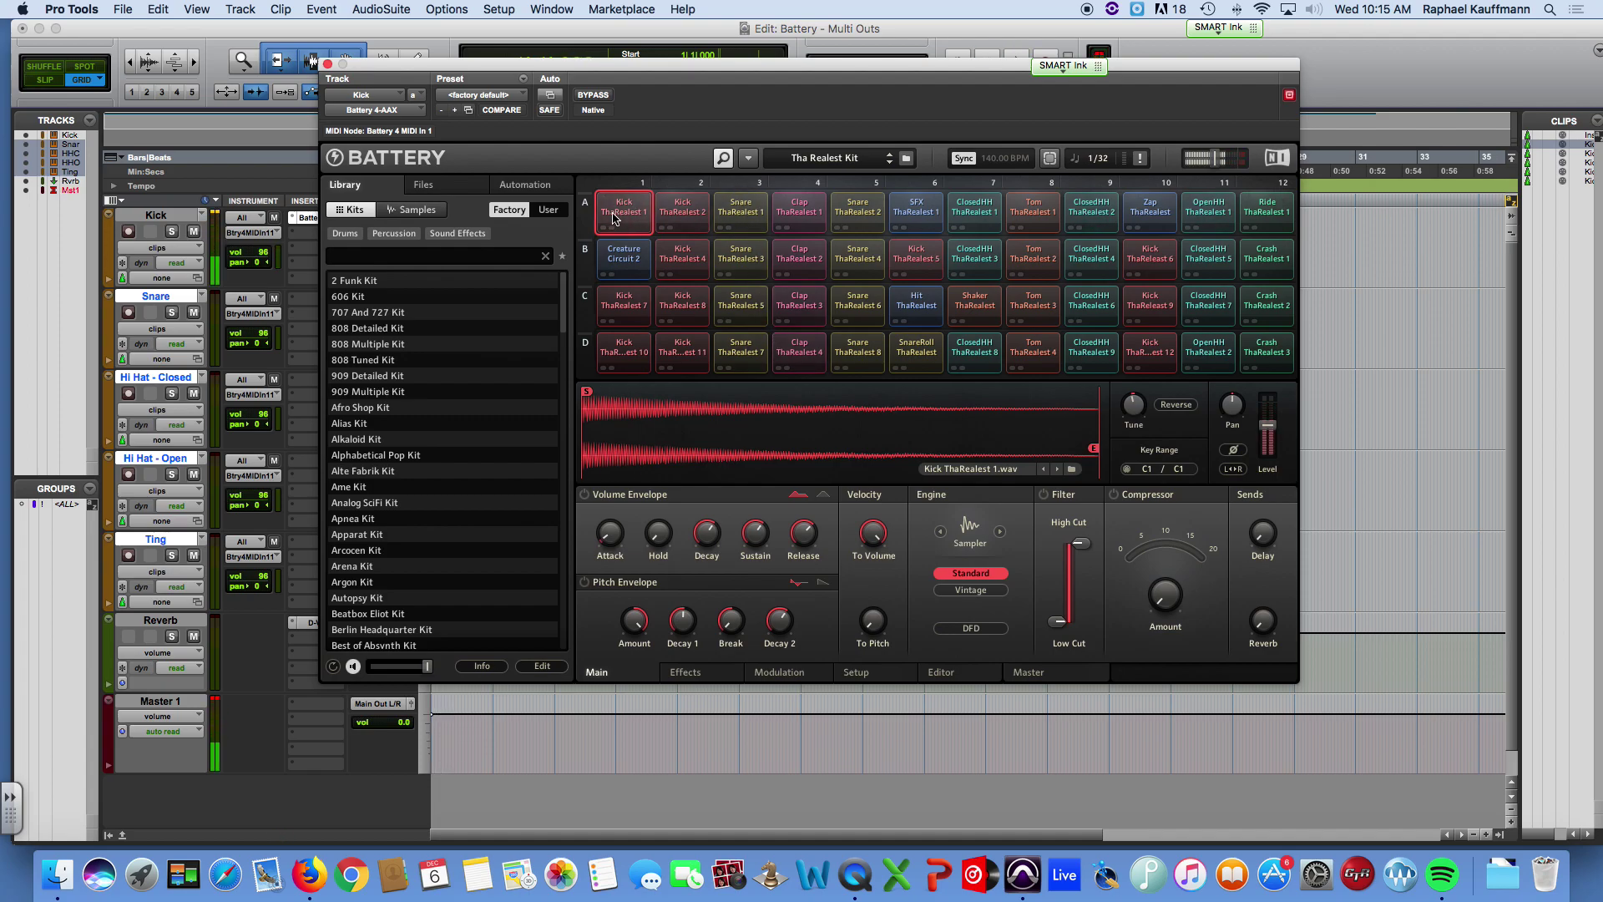
left_click_drag(496, 63, 701, 78)
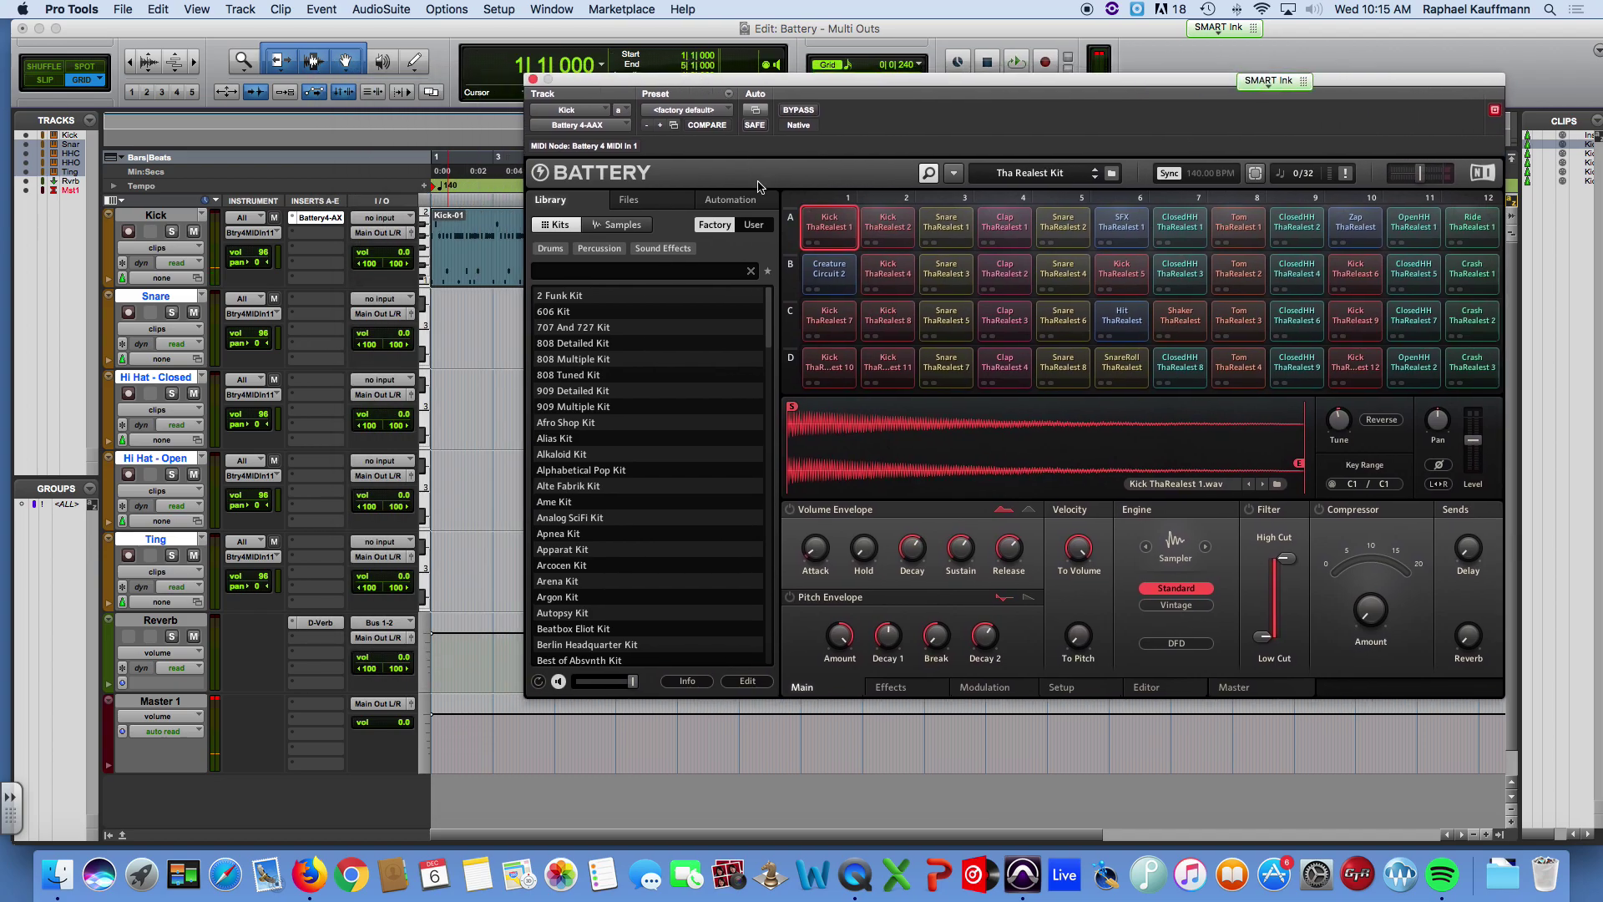
left_click(819, 236)
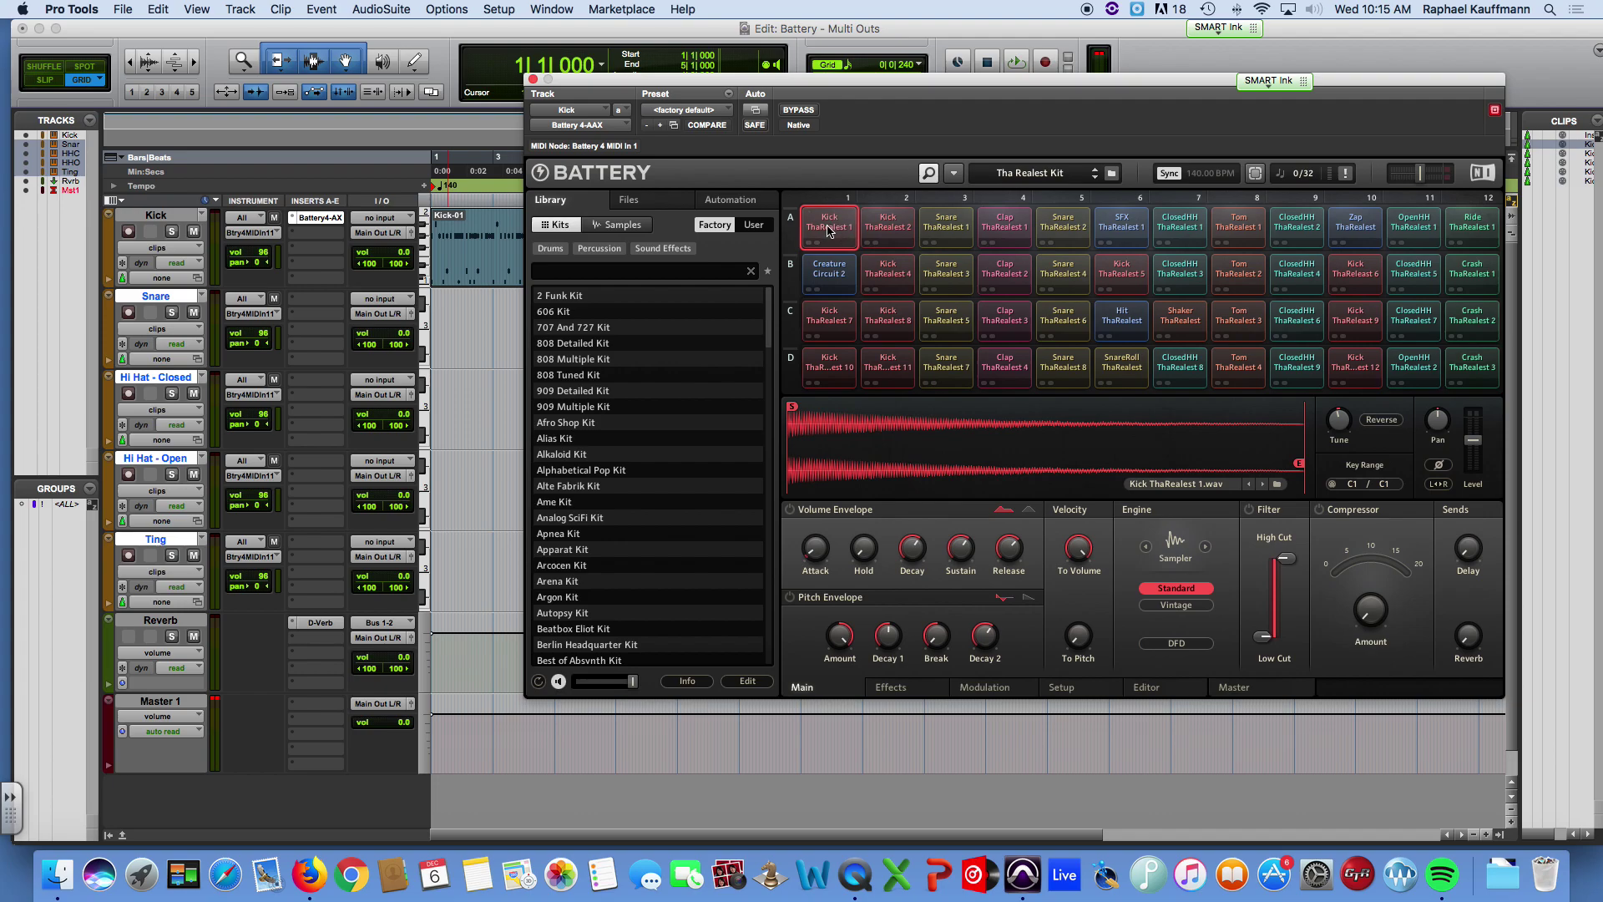
Step: Route Battery's Snare ThaRealest 1 cell to direct output St 3/4
left_click(953, 229)
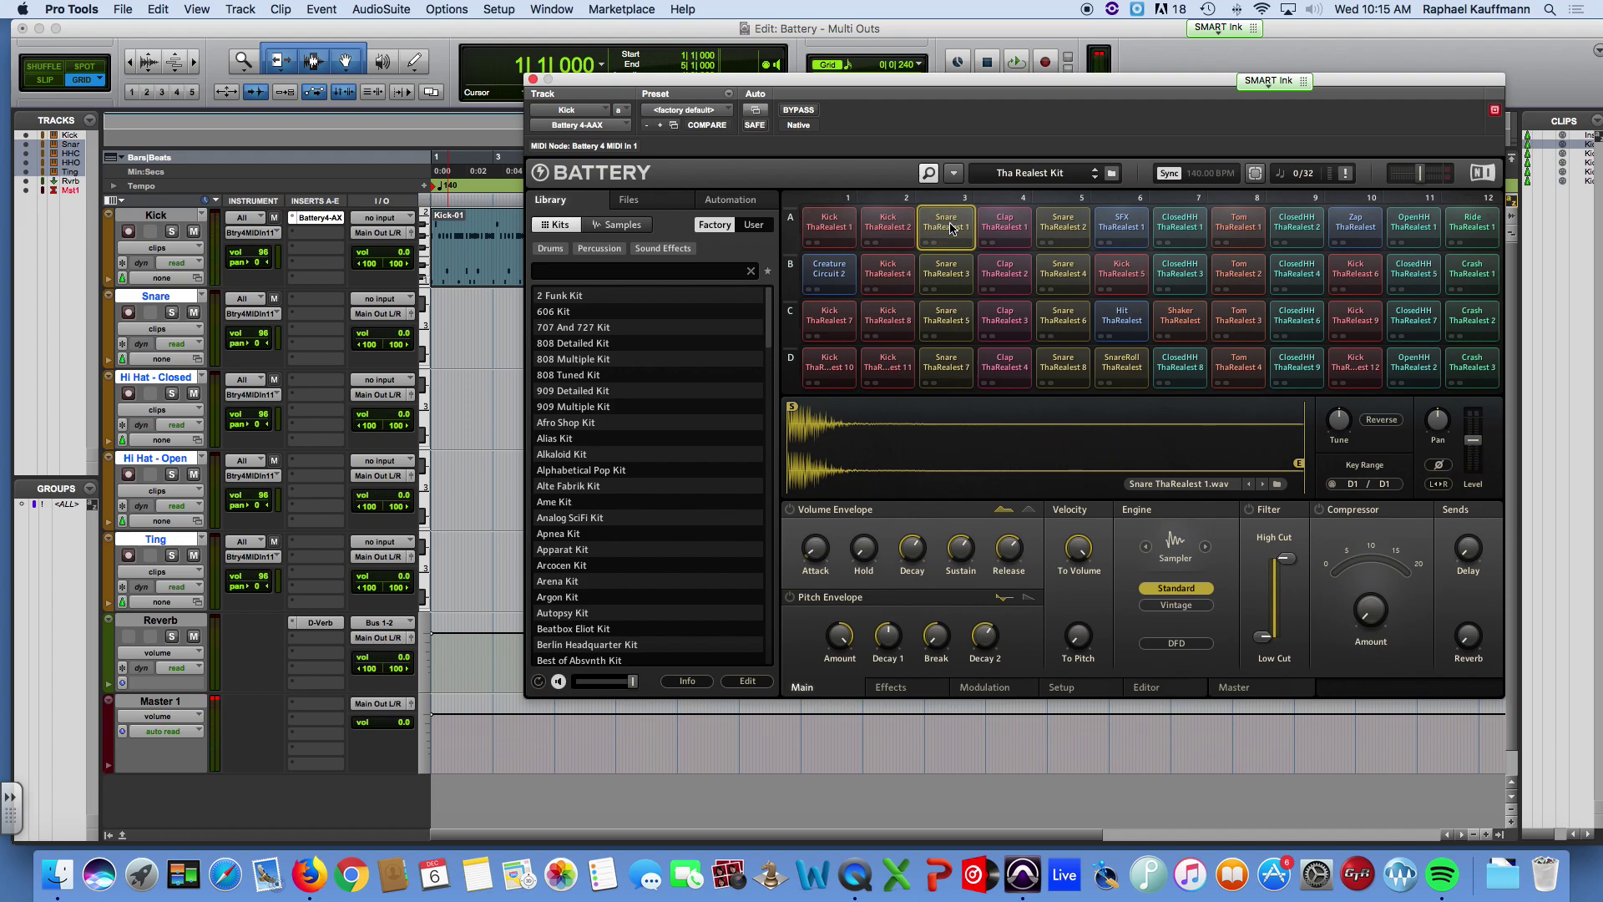
right_click(951, 229)
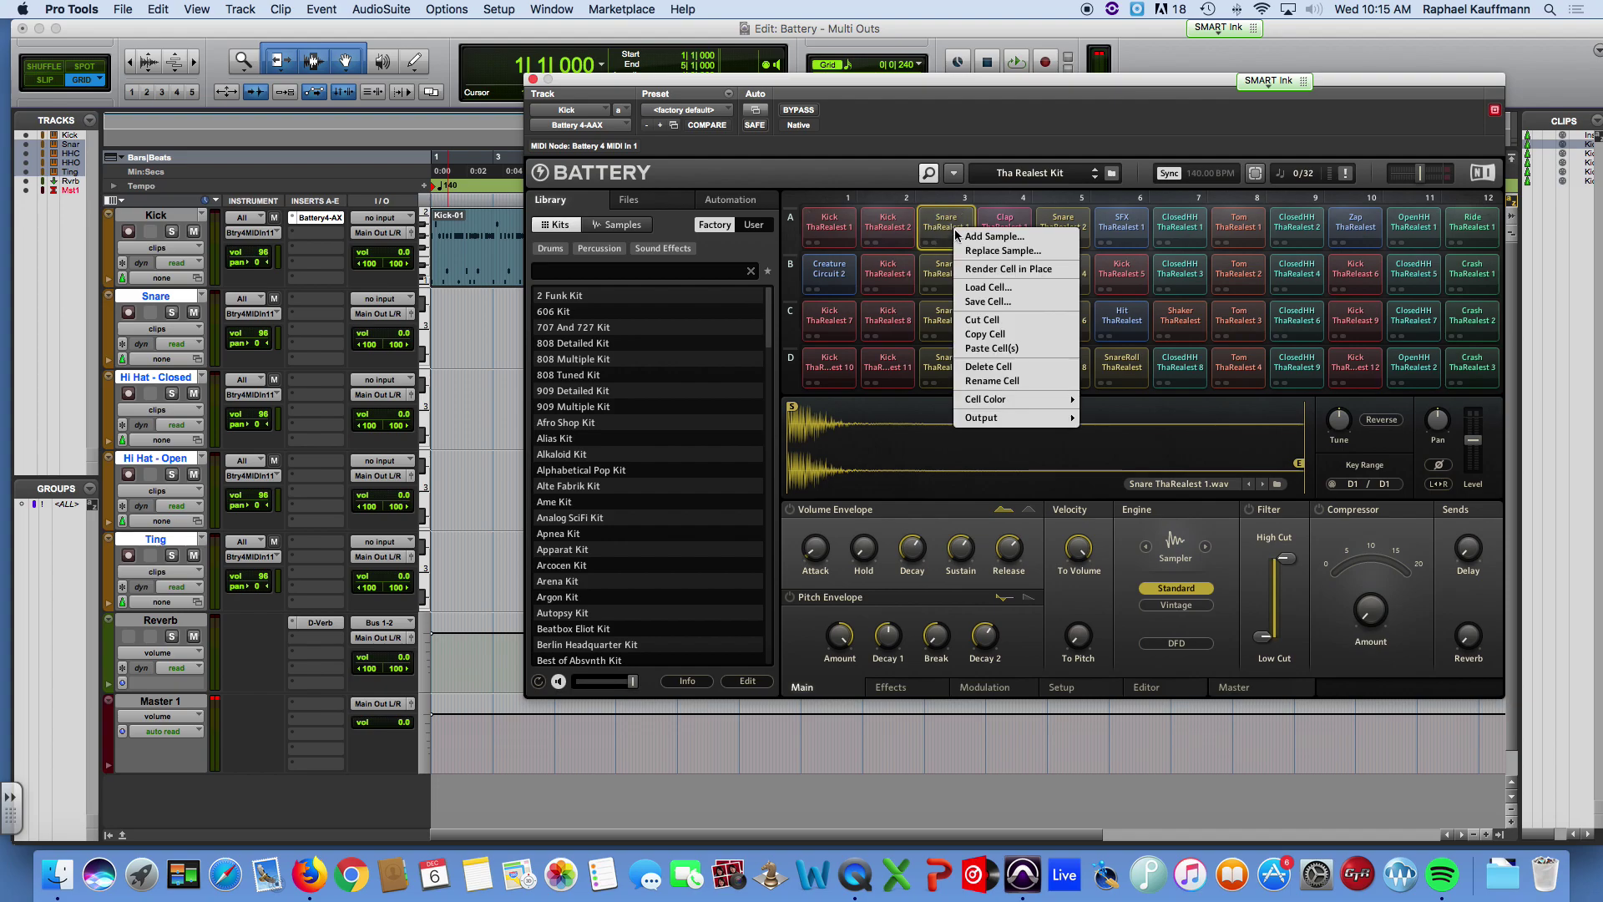
mouse_move(1001, 418)
mouse_move(1143, 447)
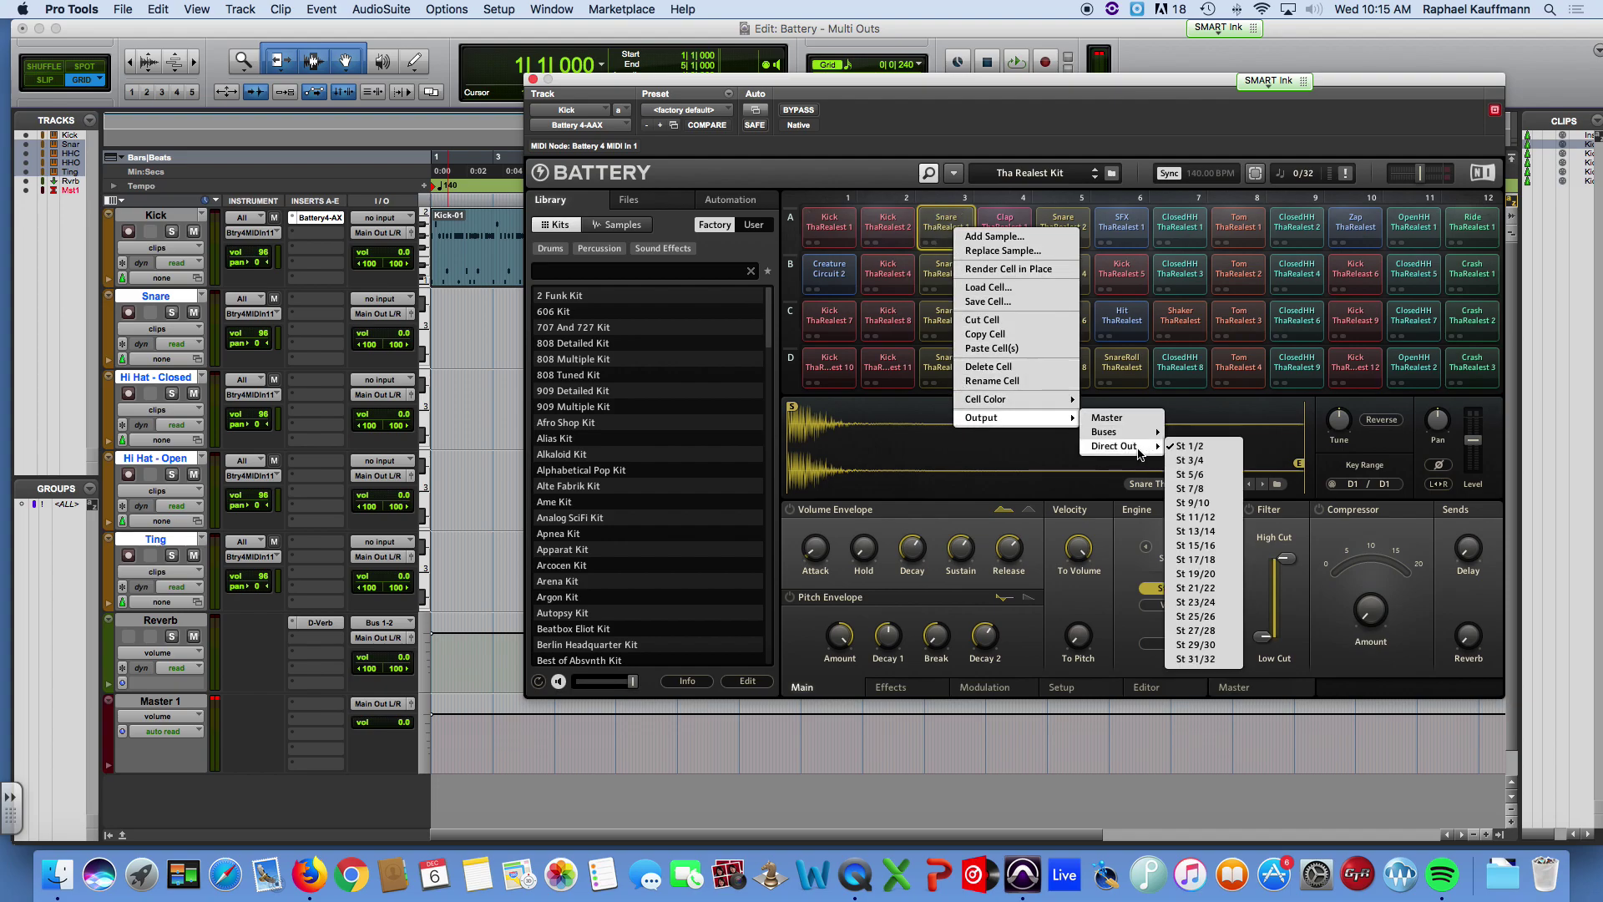
left_click(1183, 460)
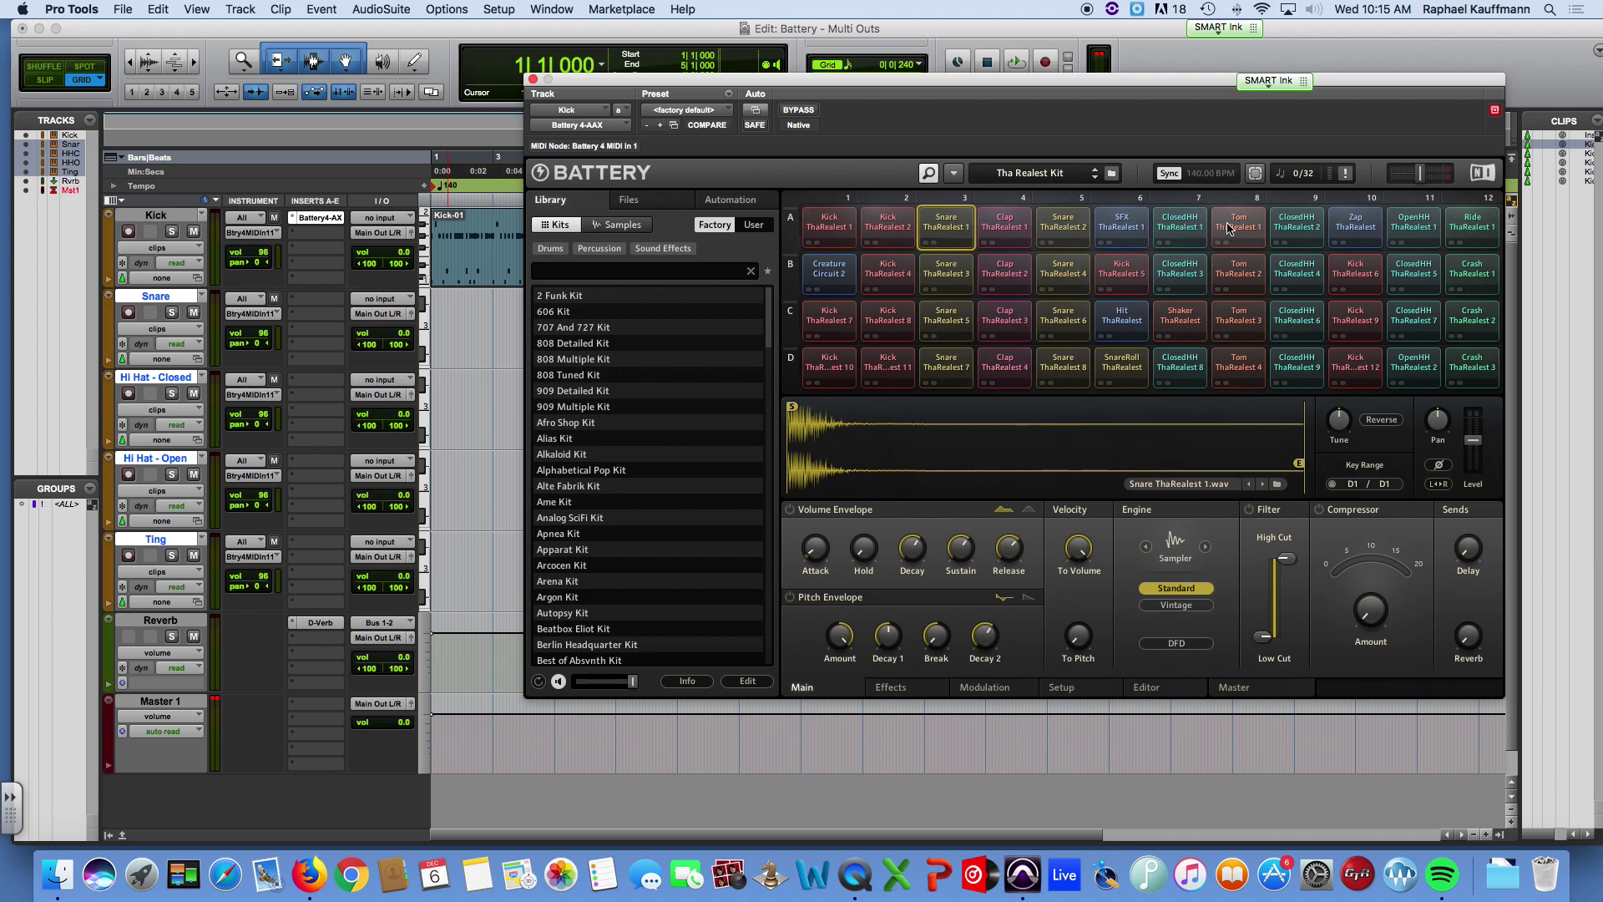
Step: Route Battery's ClosedHH ThaRealest 2 cell to direct output St 5/6
left_click(1304, 224)
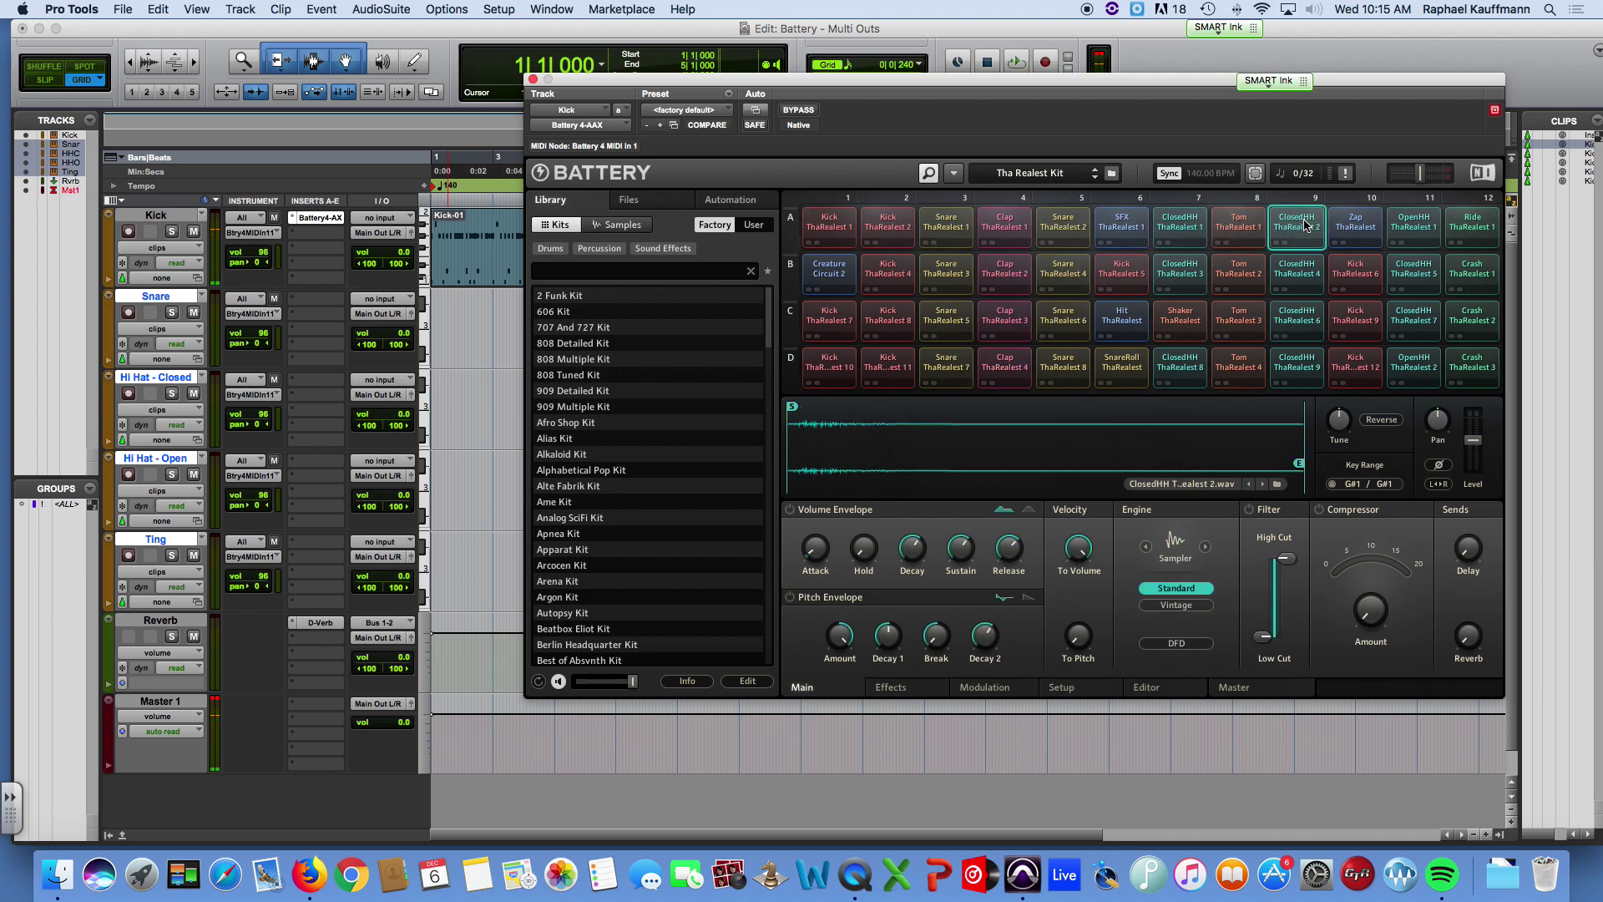
right_click(1306, 224)
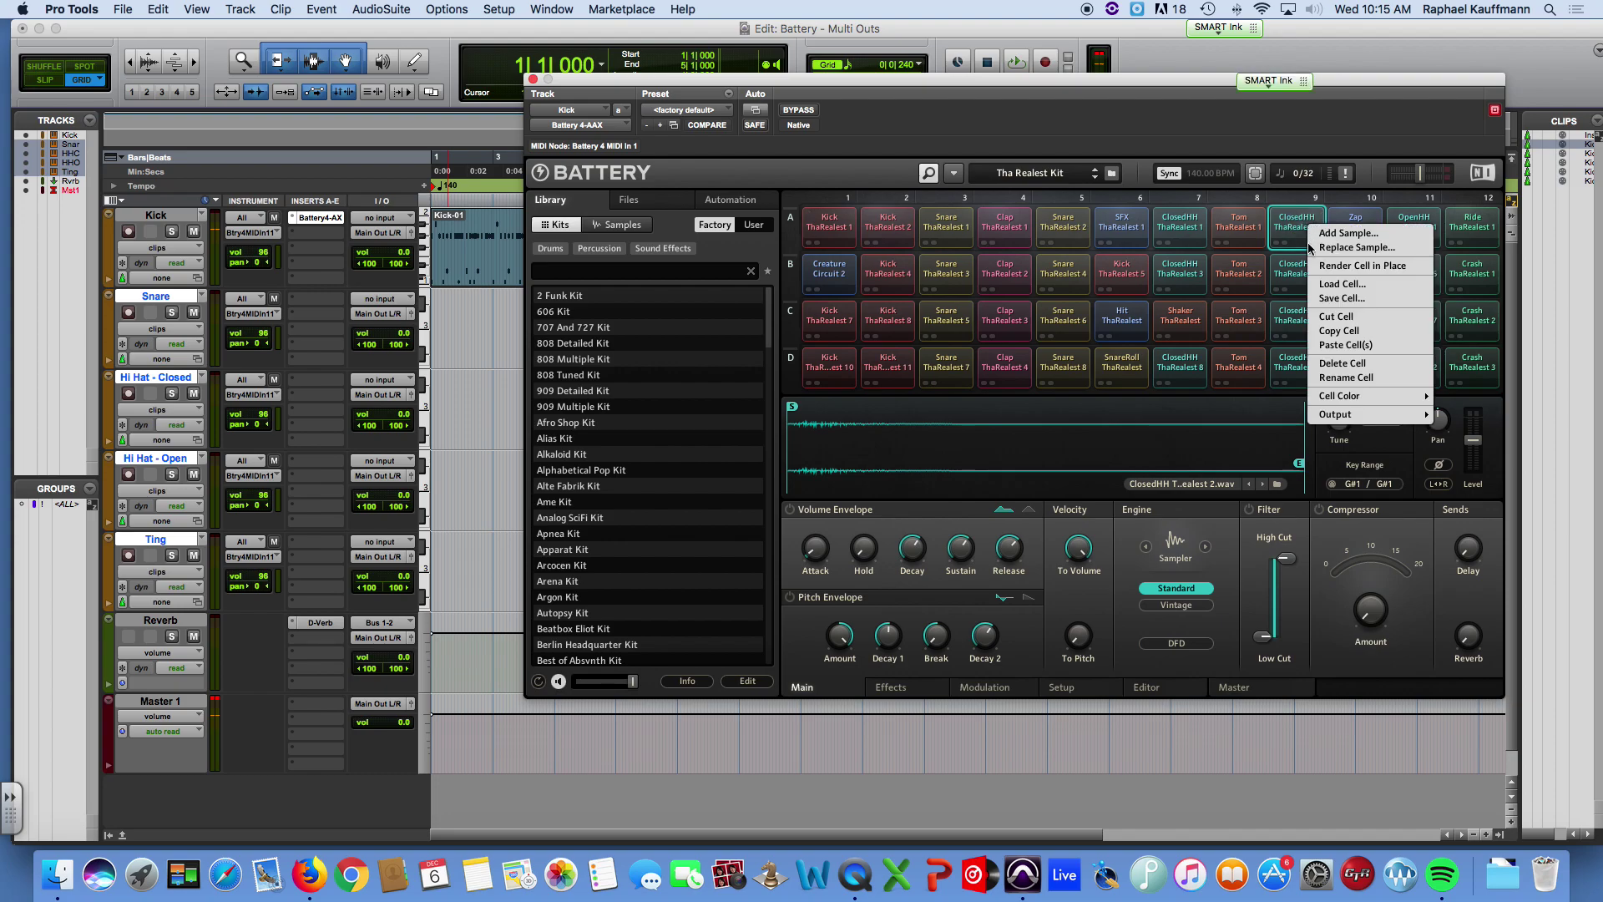
mouse_move(1329, 419)
mouse_move(1282, 445)
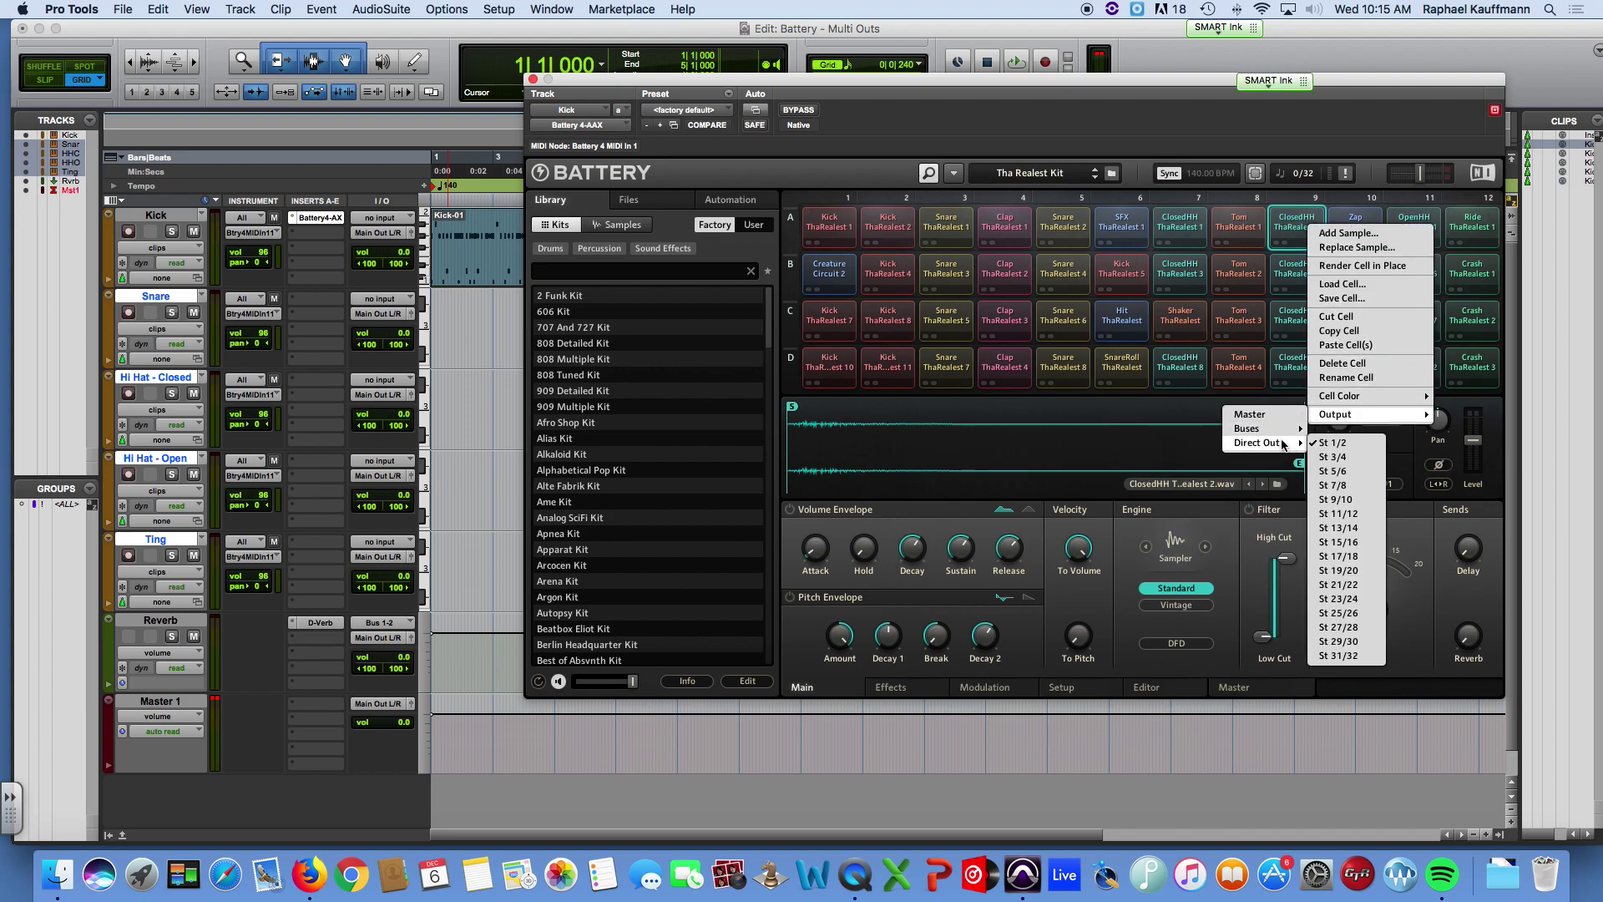
left_click(1327, 473)
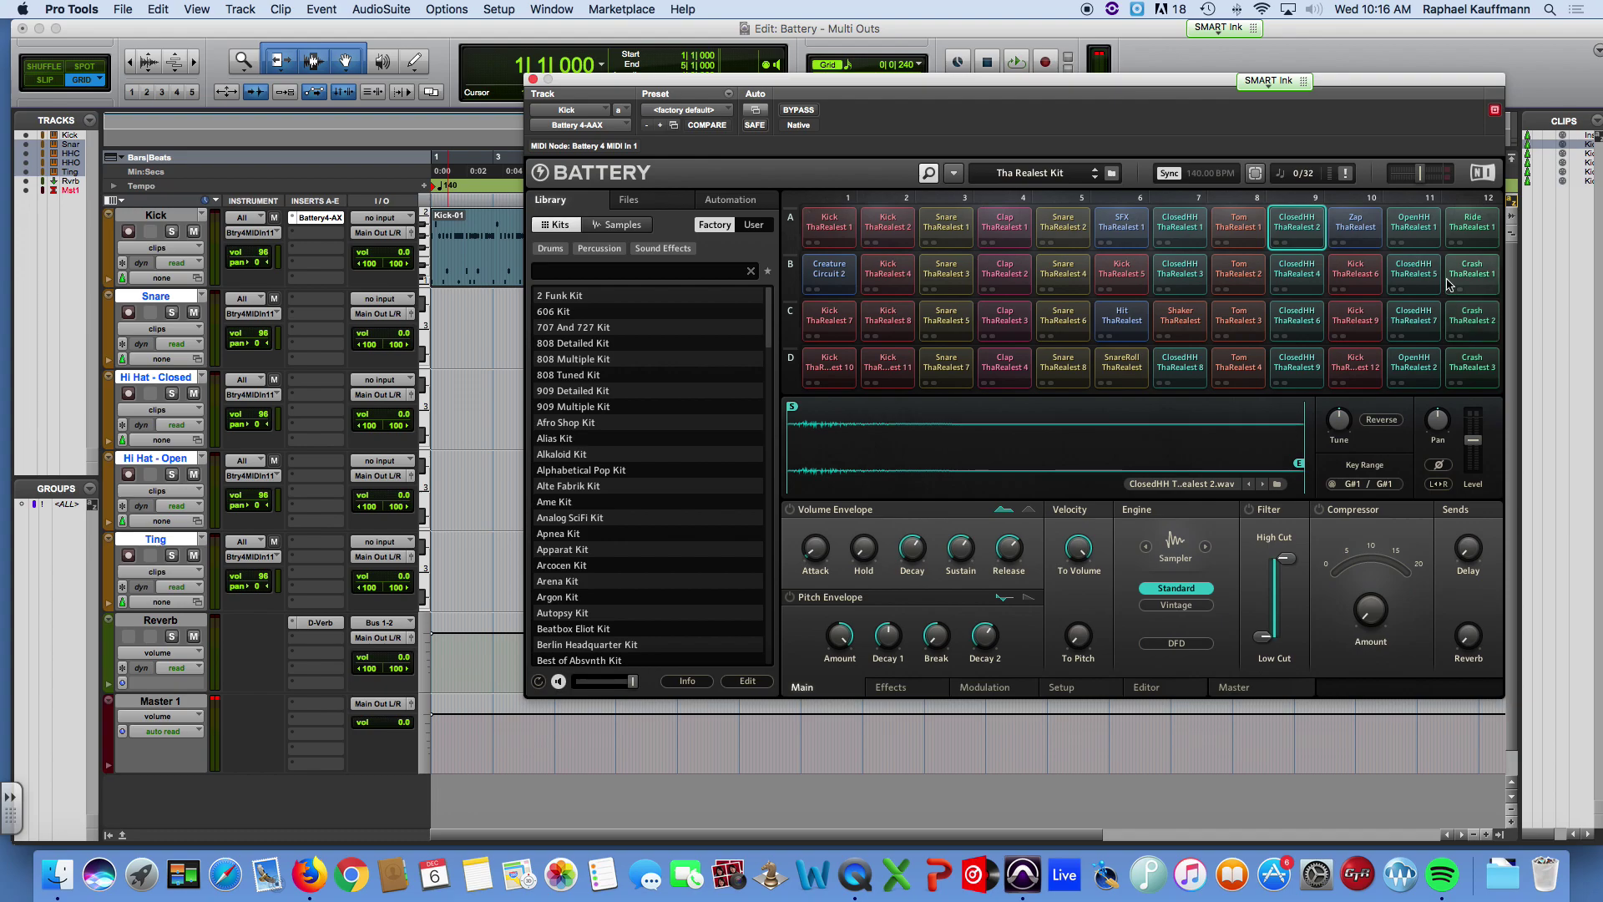
Step: Route Battery's OpenHH ThaRealest 1 cell to direct output St 7/8
left_click(1416, 221)
right_click(1417, 221)
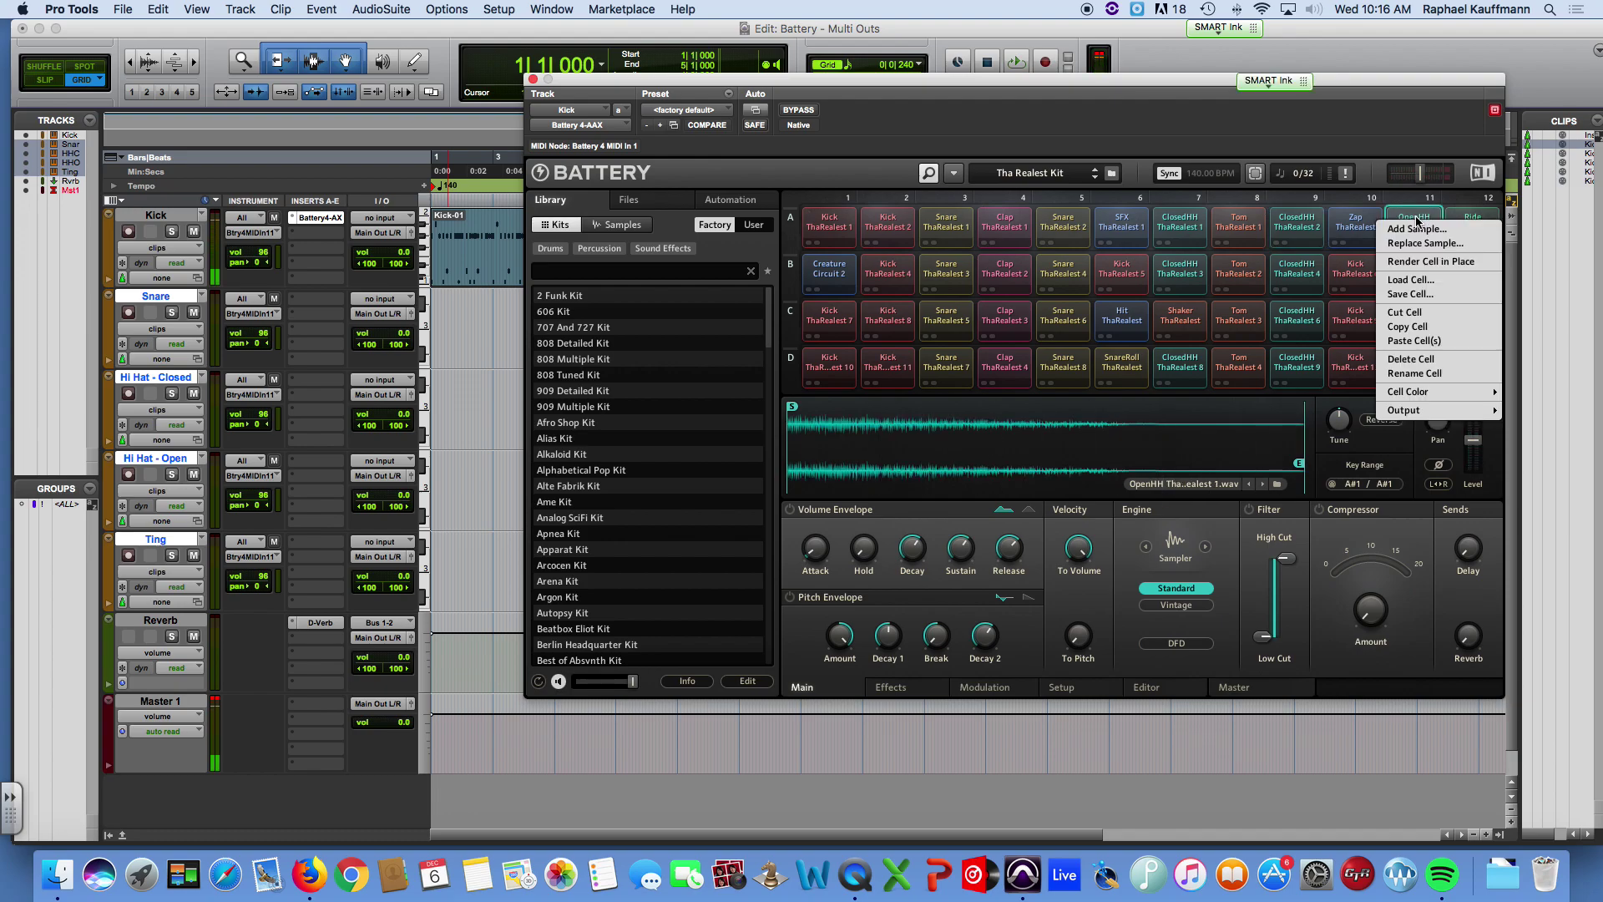
mouse_move(1394, 401)
mouse_move(1344, 440)
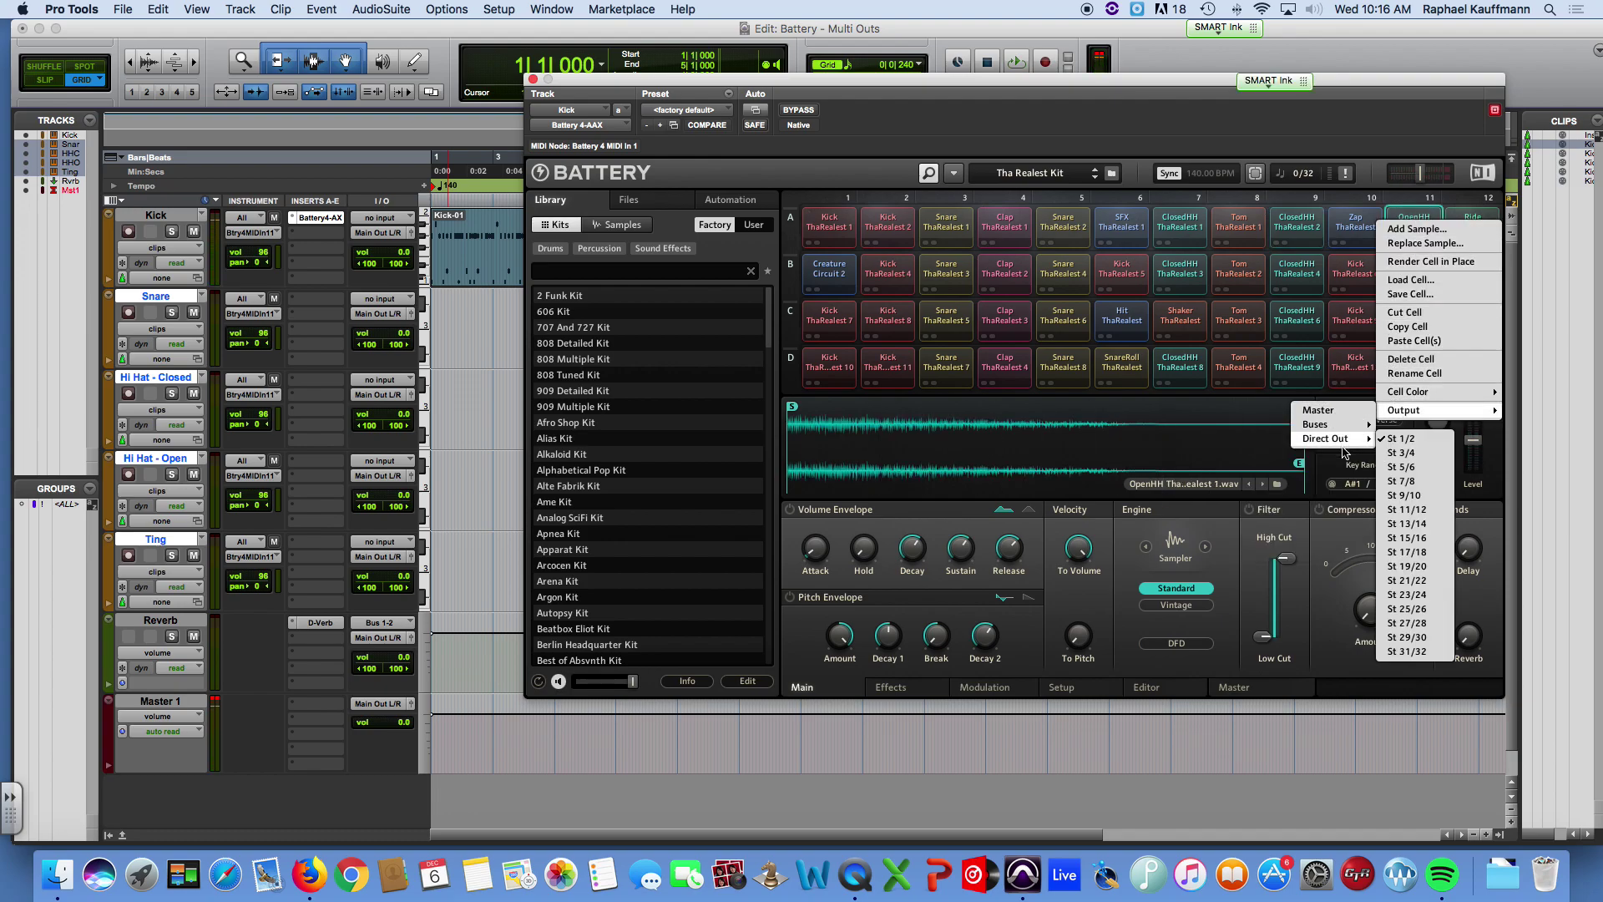
left_click(1391, 469)
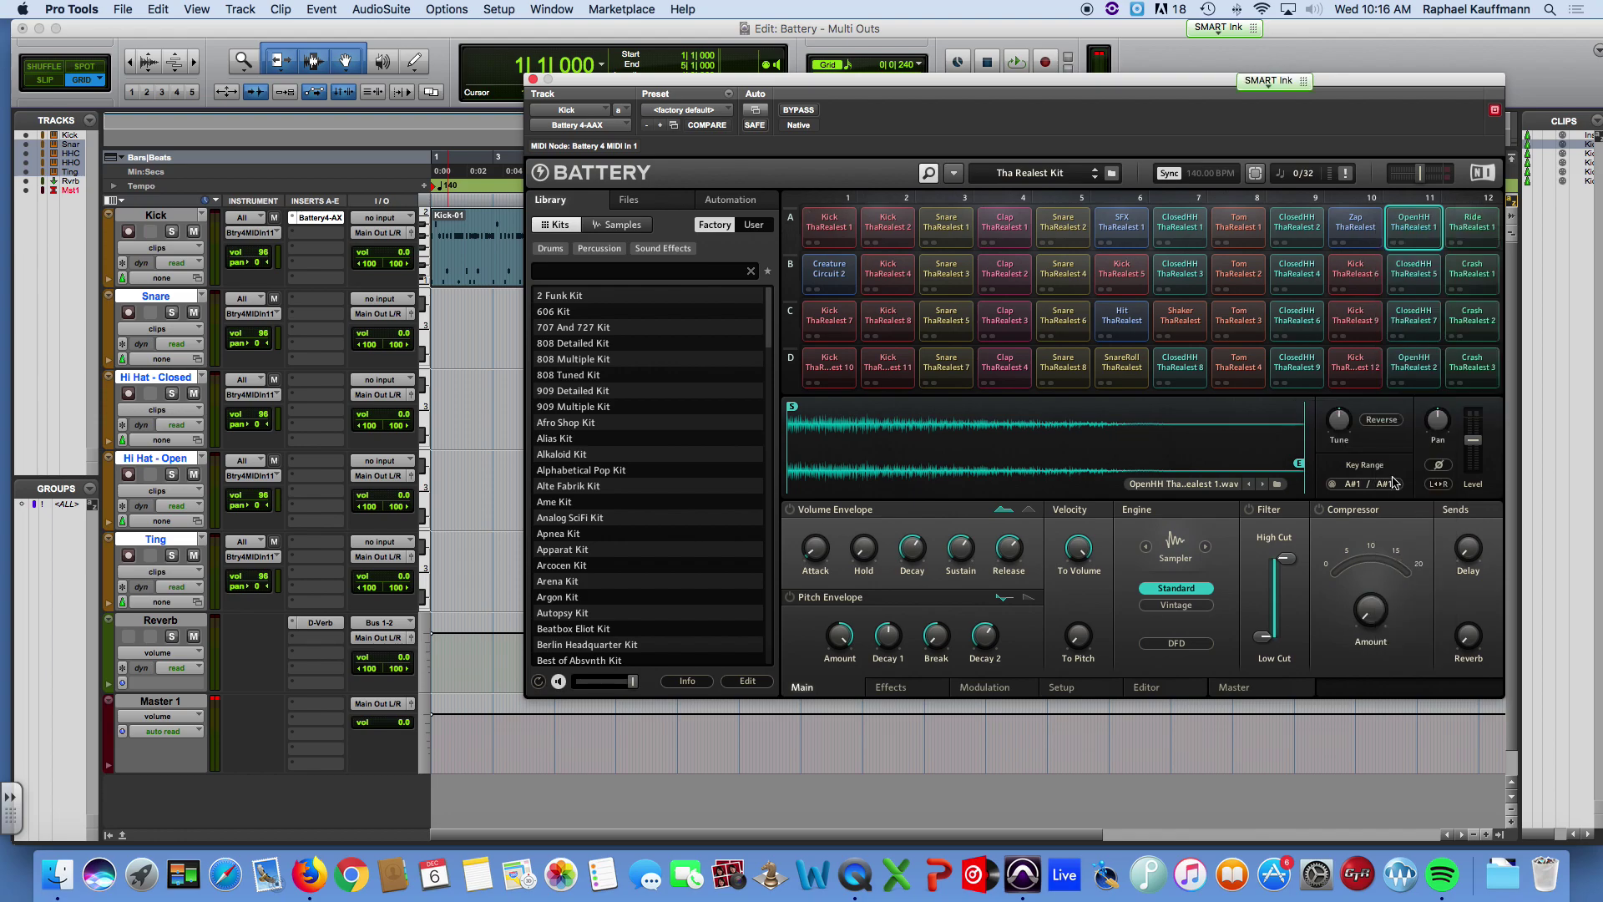
Step: Route Battery's Creature Circuit 2 cell to direct output St 9/10
left_click(845, 276)
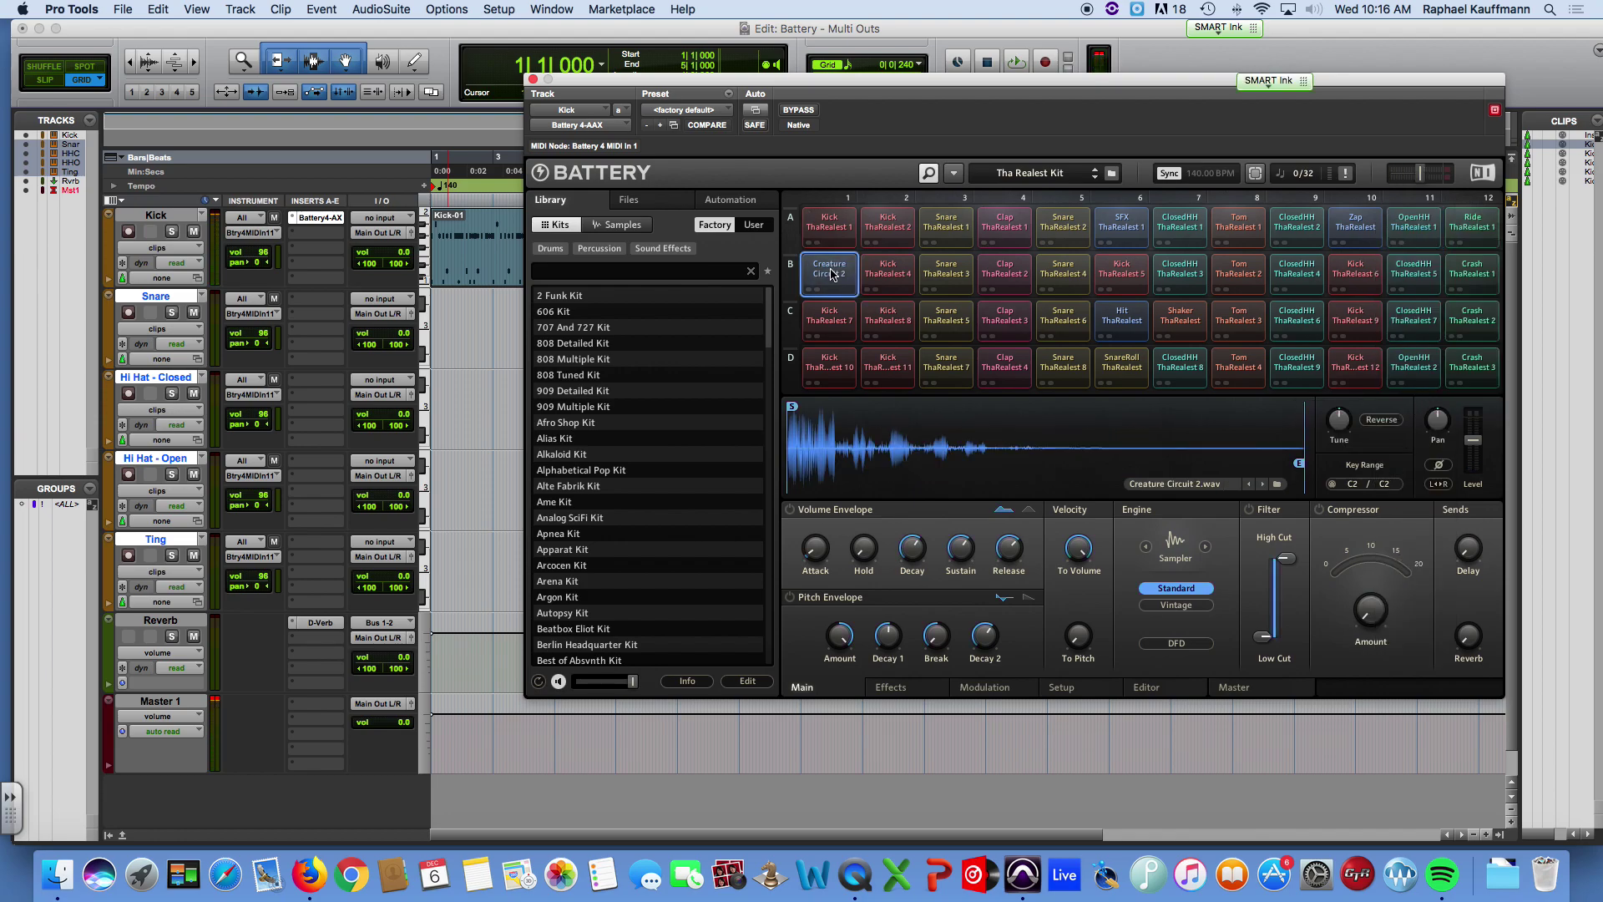
right_click(832, 274)
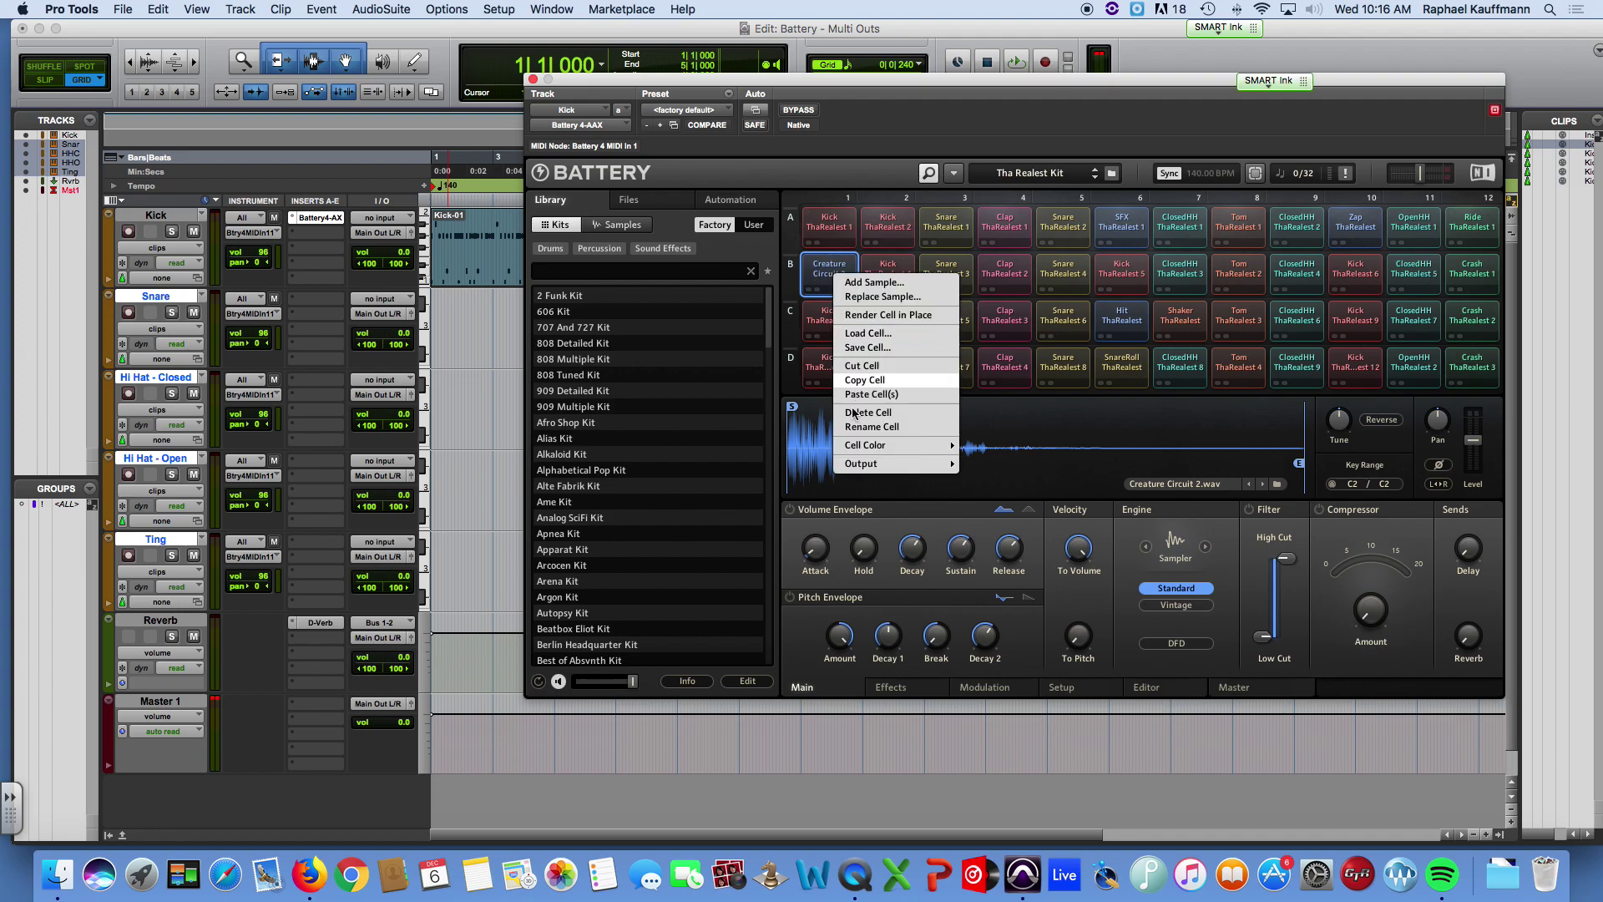
mouse_move(910, 464)
mouse_move(993, 495)
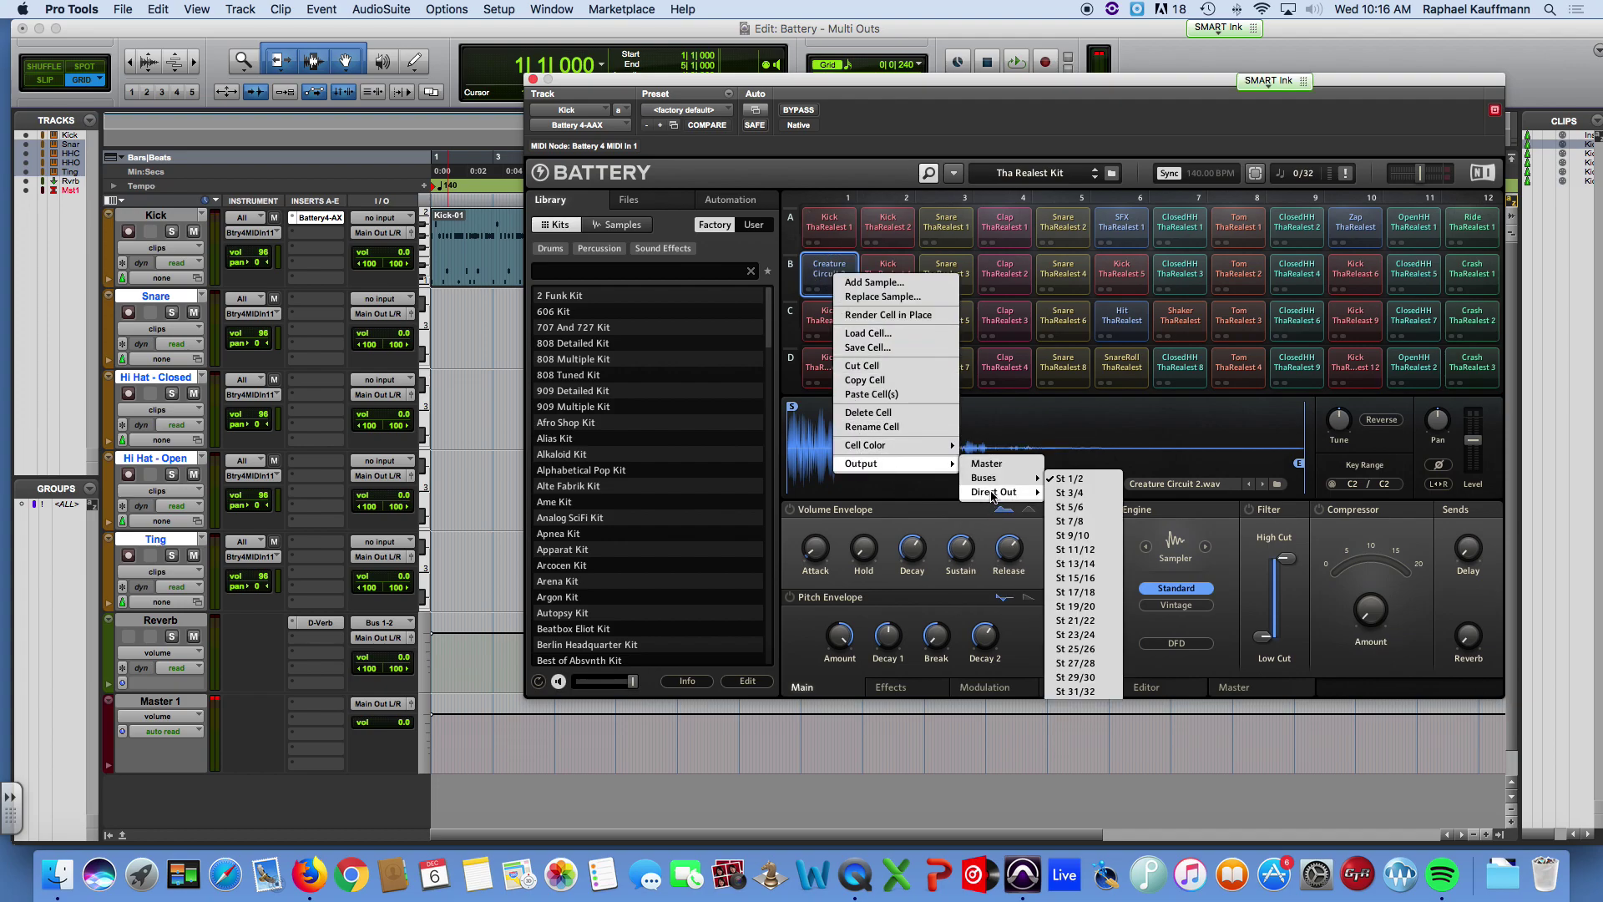
left_click(1058, 531)
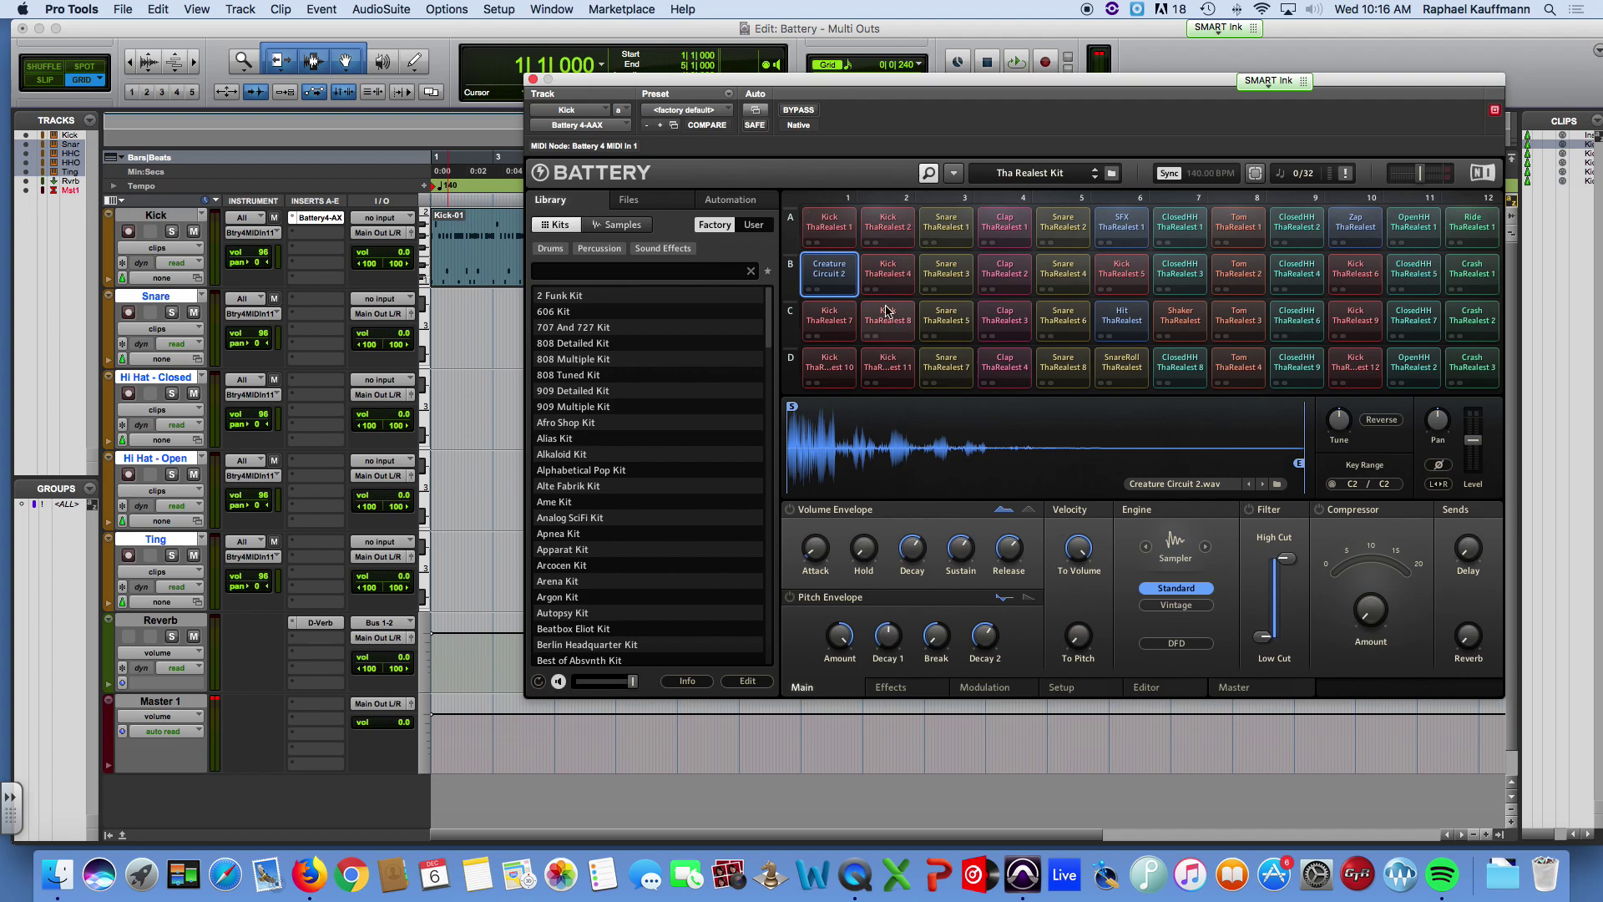
Step: Play back the drum pattern through the new output routing, stop it and close the Battery window
key("space")
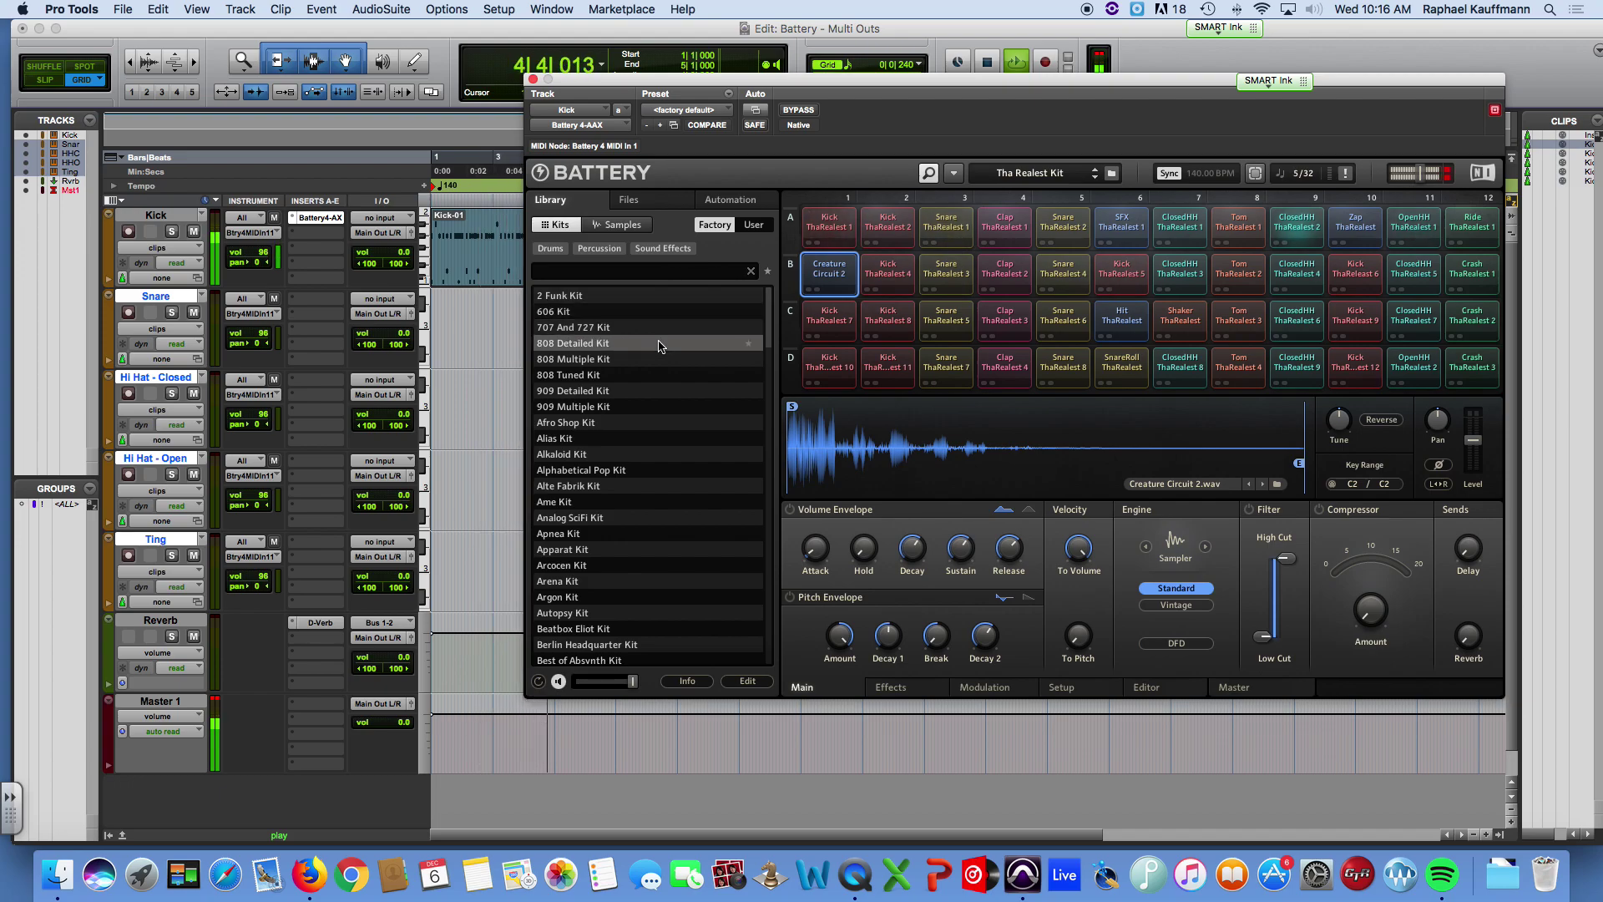
key("space")
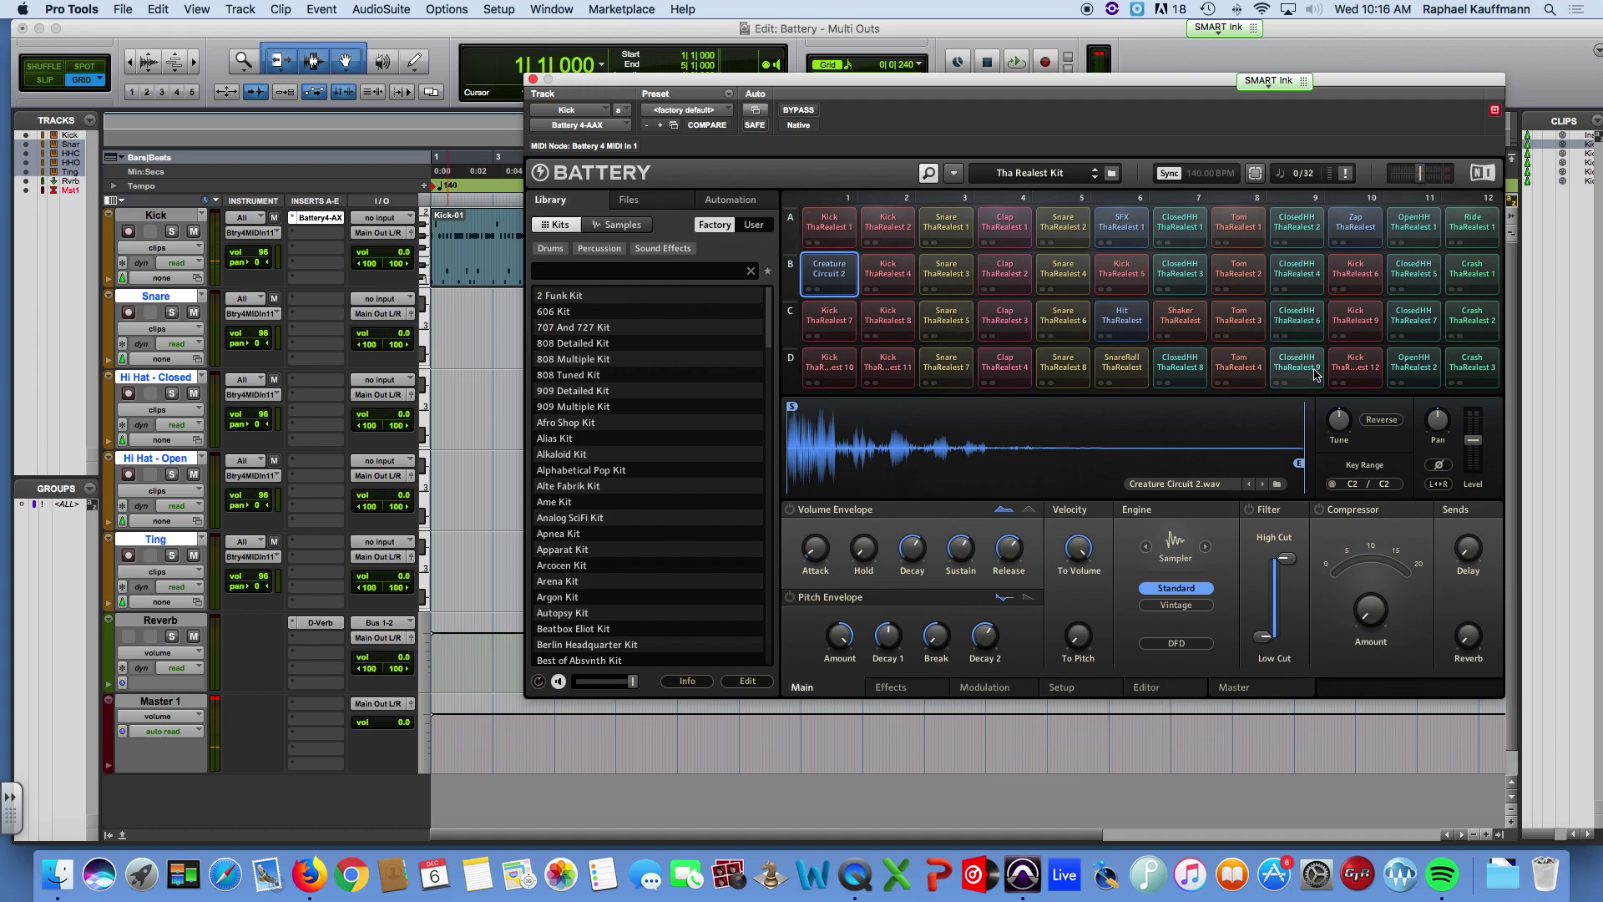
left_click(534, 79)
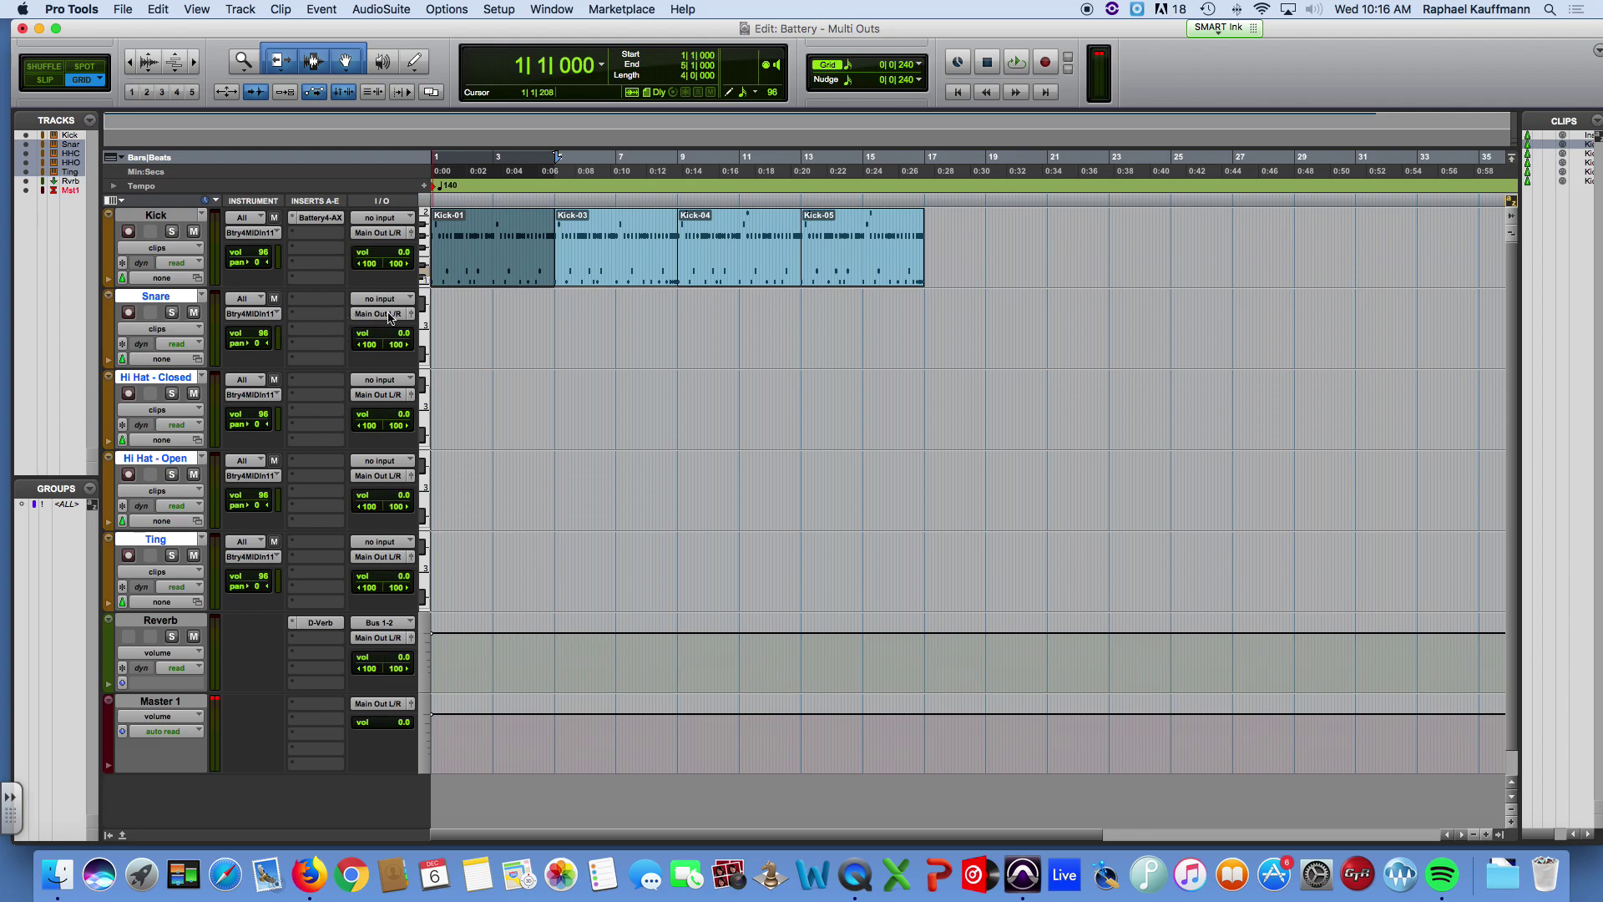
Step: Reopen Battery 4 on the Kick track, place its window clear of the track inputs and select the Snare ThaRealest 1 cell
left_click(316, 219)
left_click_drag(659, 79, 963, 92)
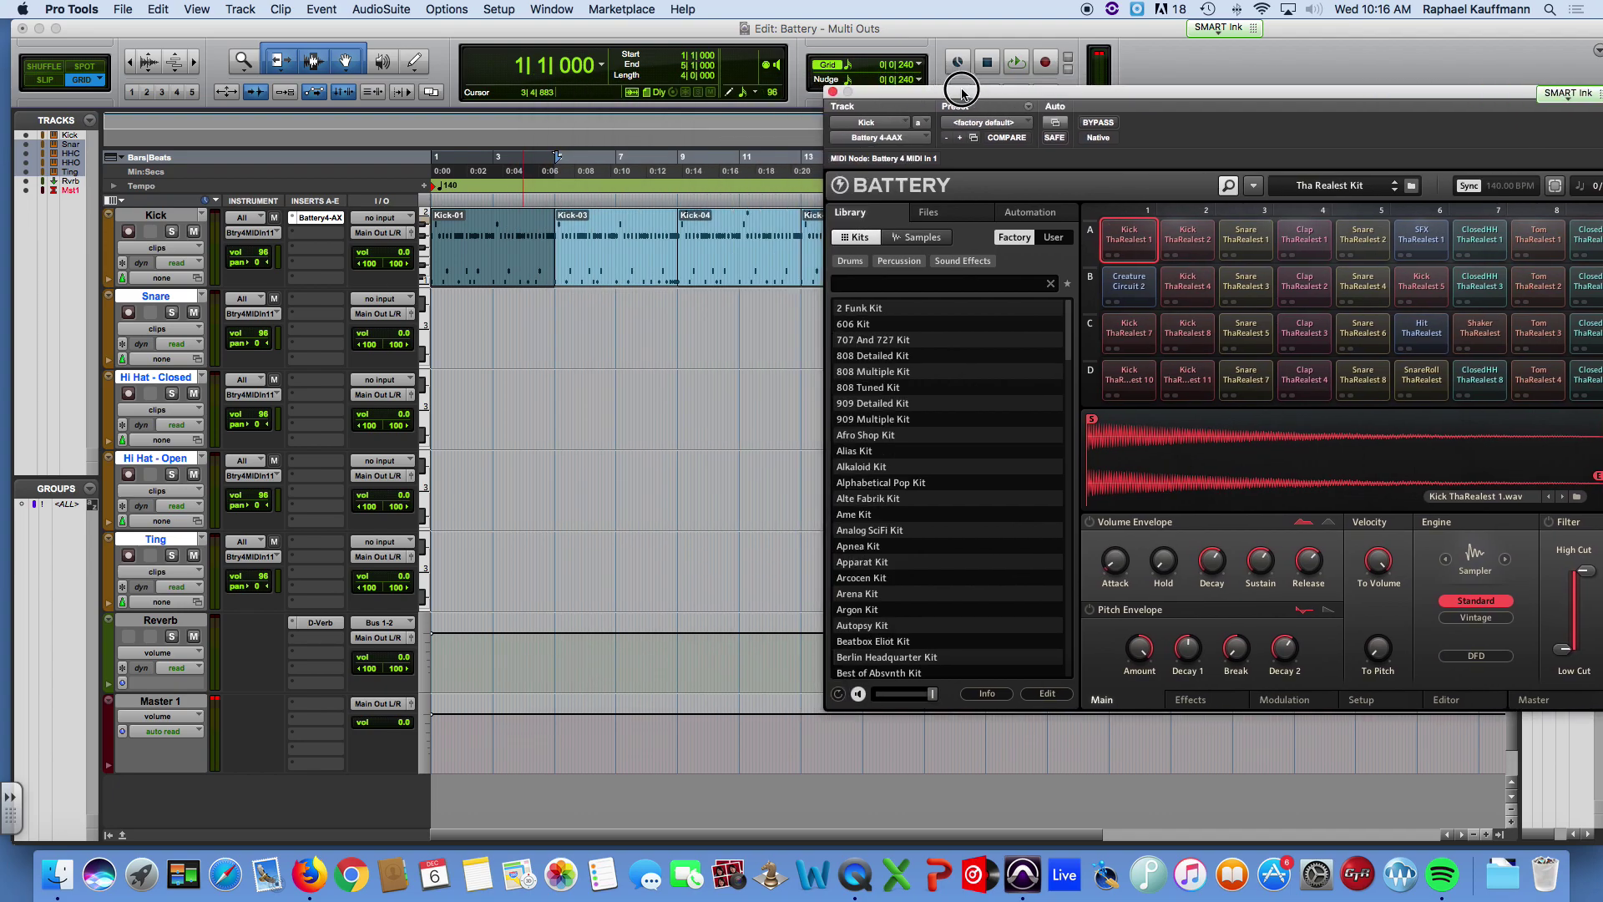
left_click(1247, 238)
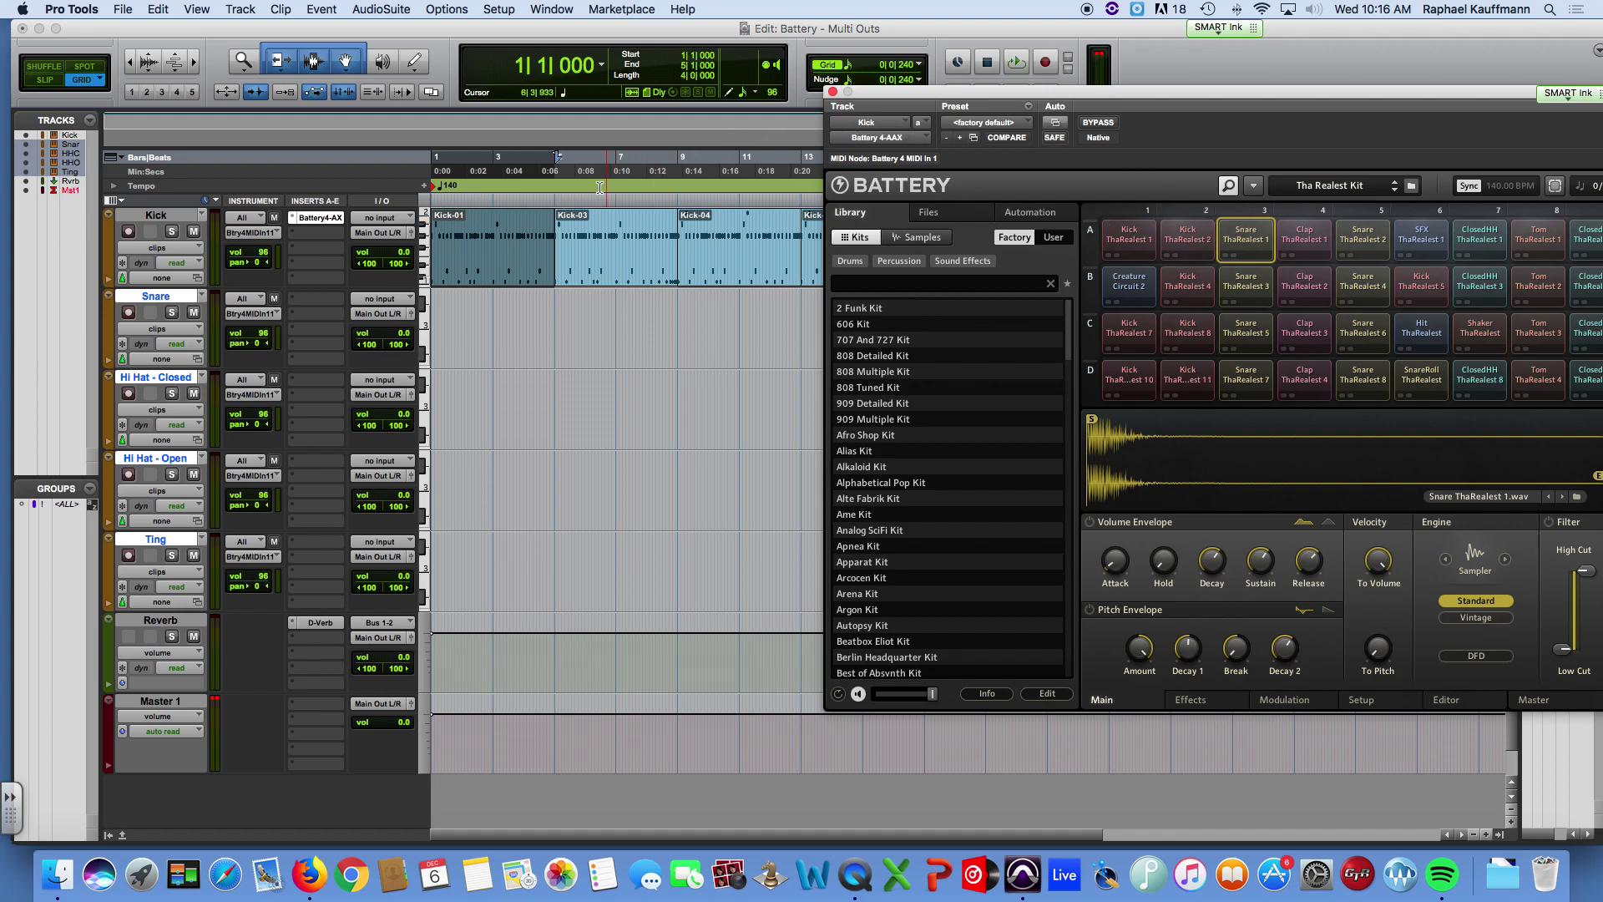
Step: Examine the Battery 4 plug-in input options available on the Snare and Kick tracks
left_click(398, 300)
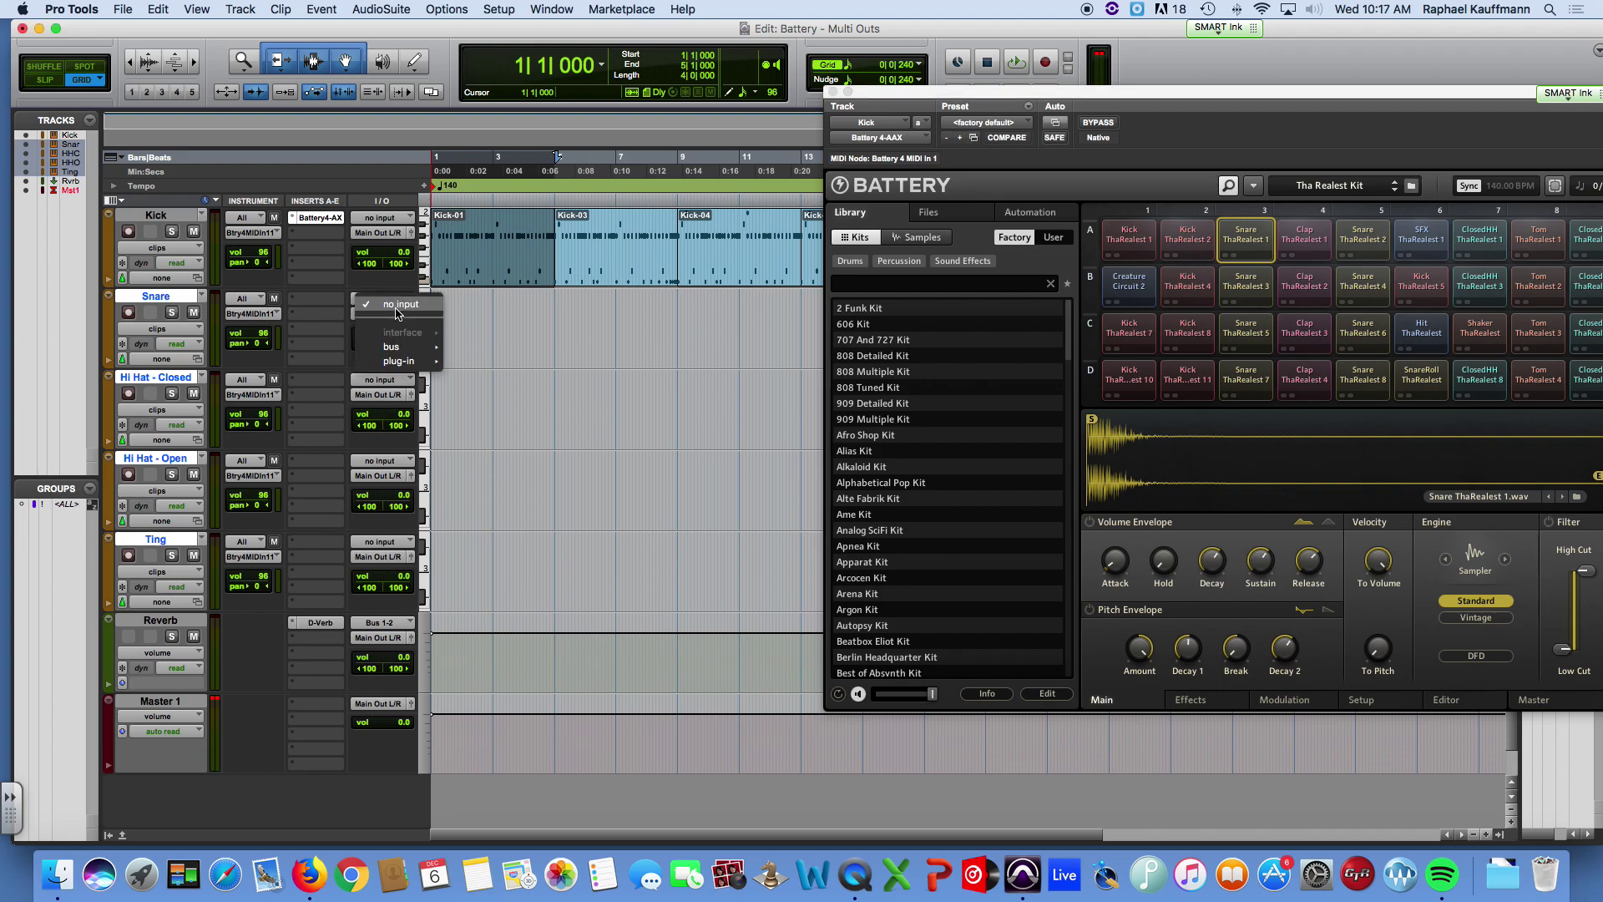
mouse_move(397, 364)
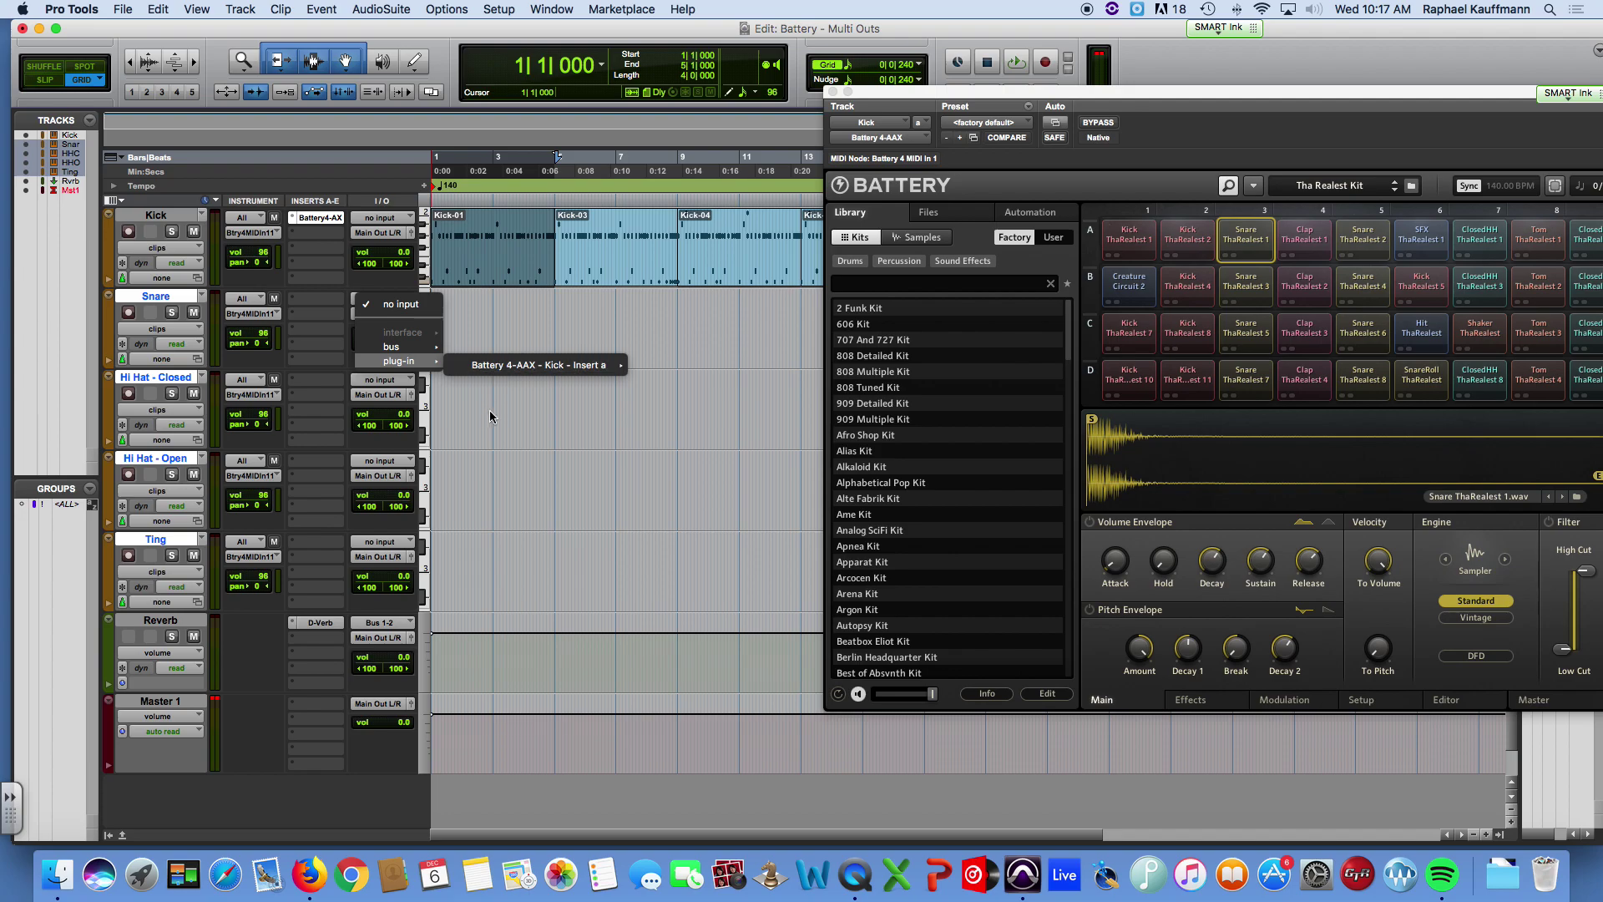
mouse_move(509, 365)
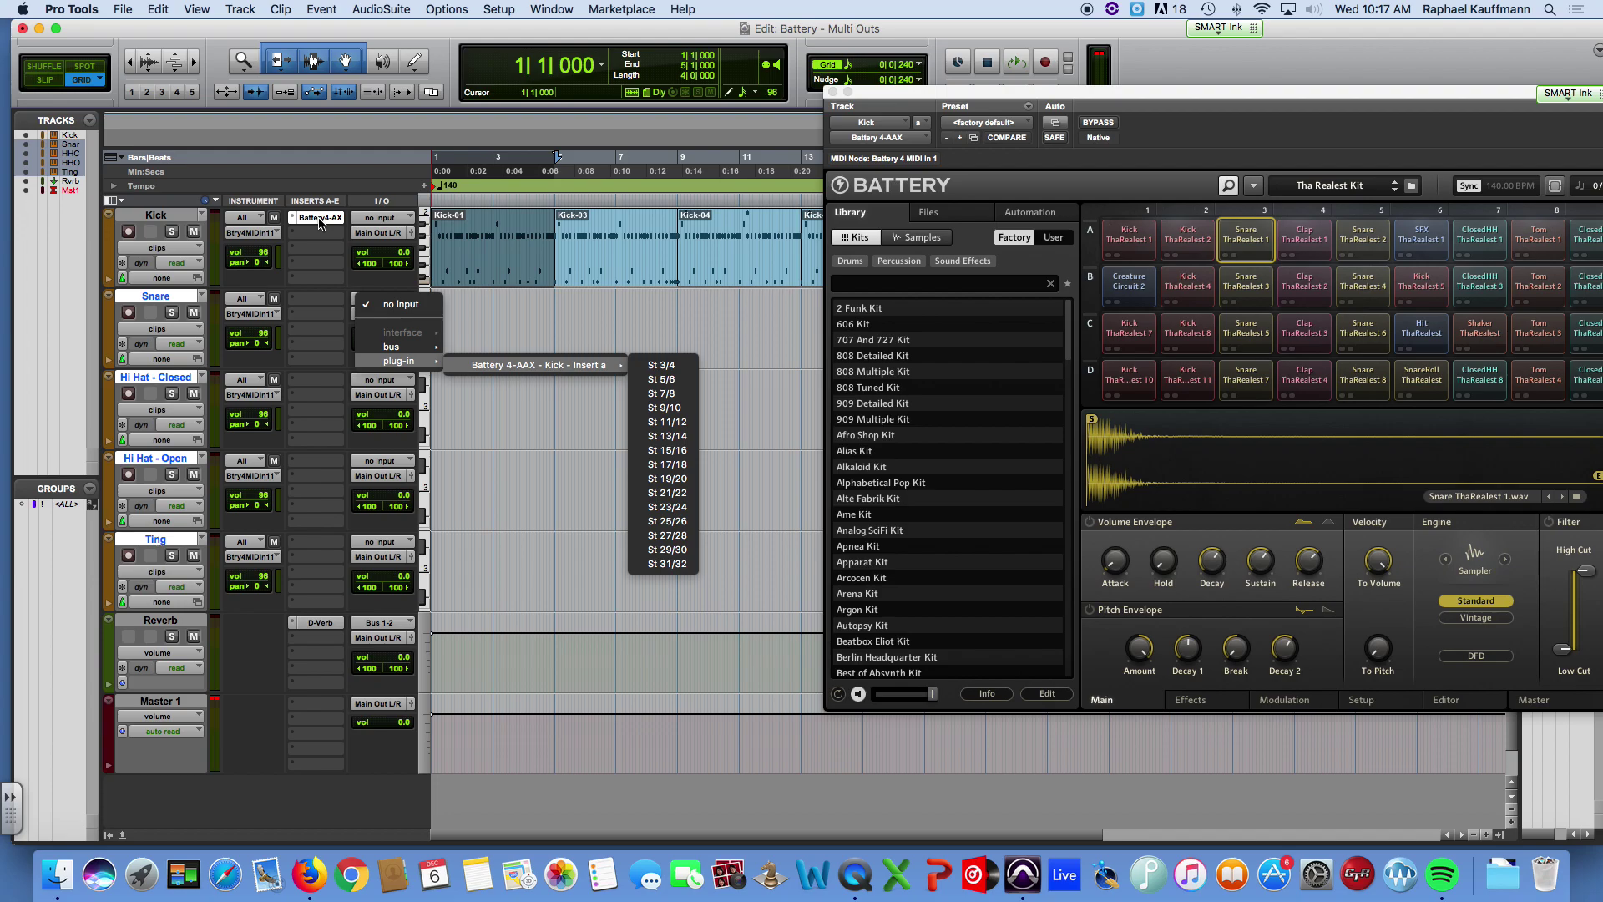
left_click(379, 221)
left_click(379, 221)
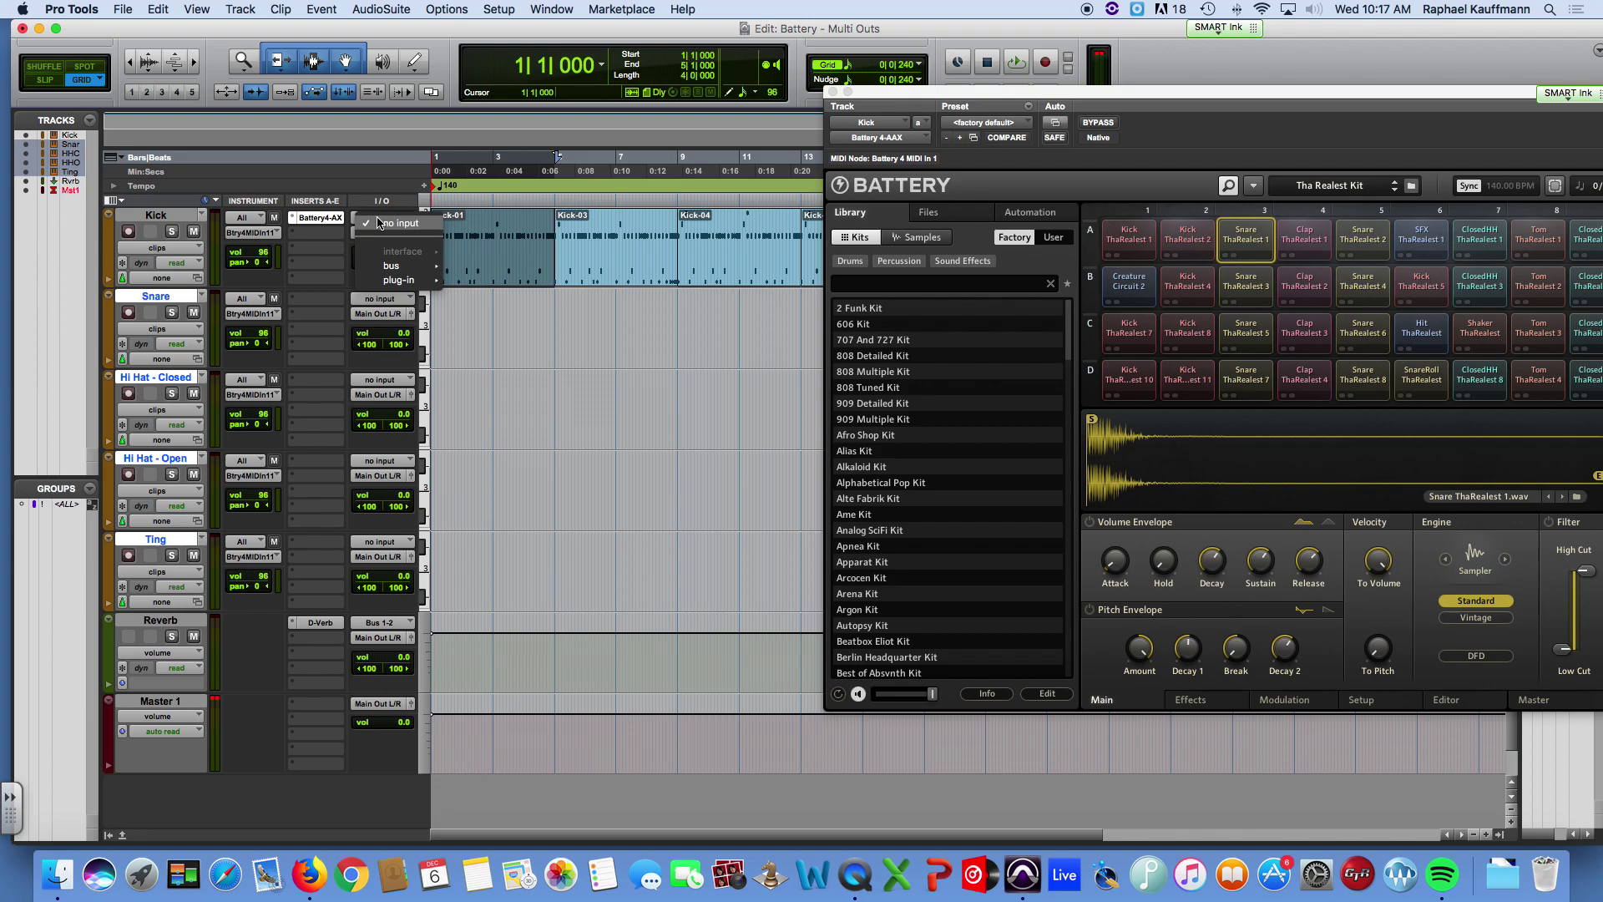
mouse_move(397, 281)
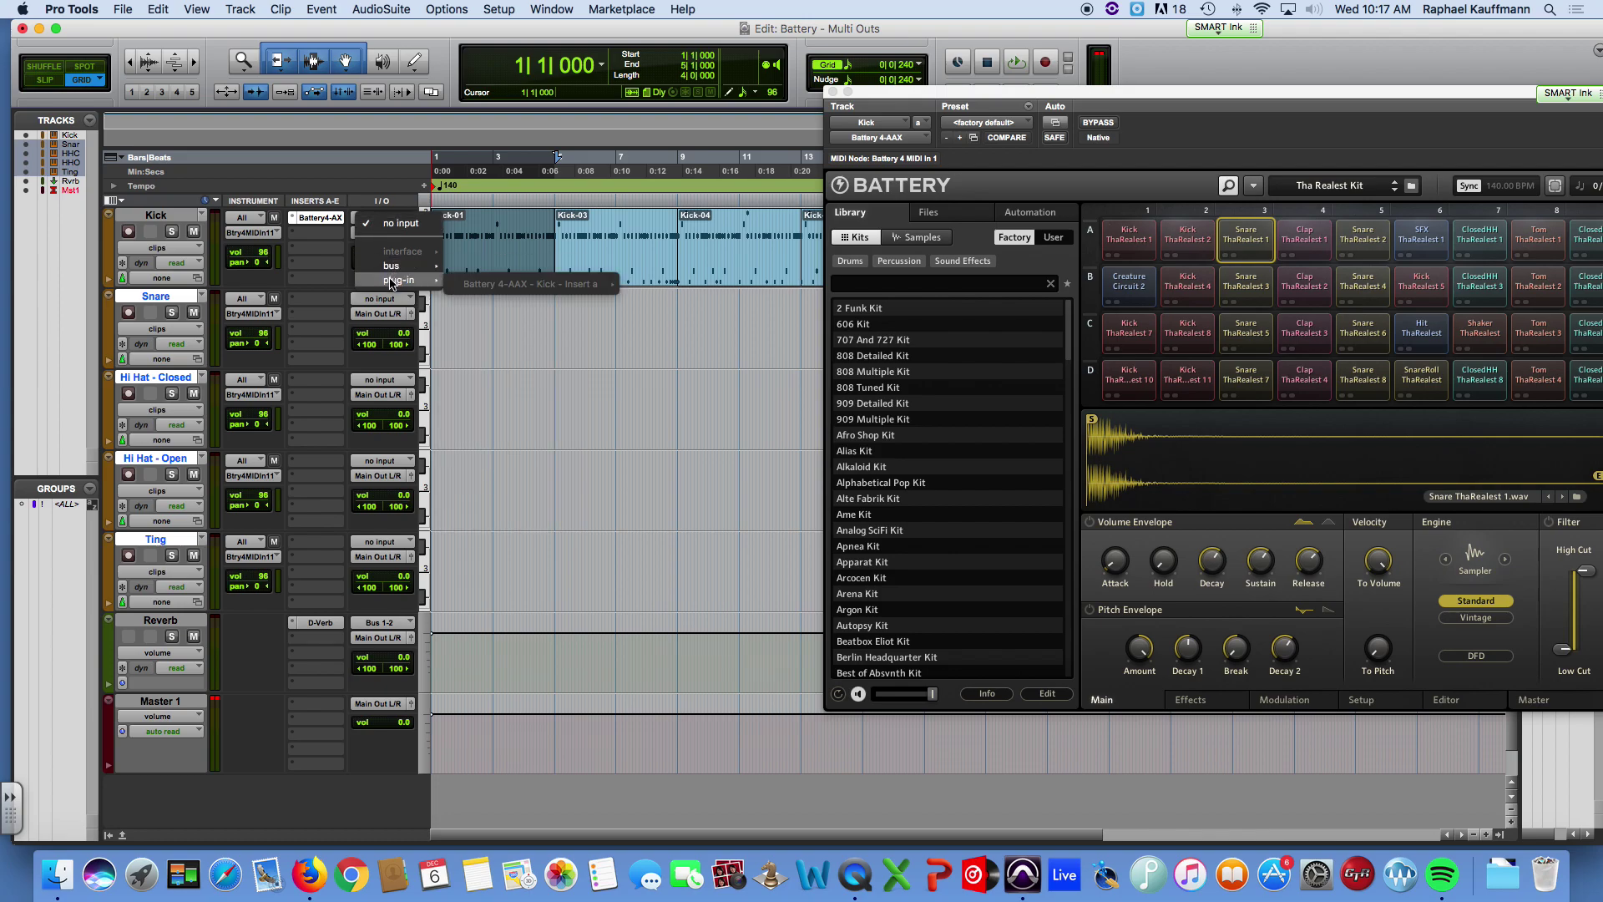
left_click(529, 331)
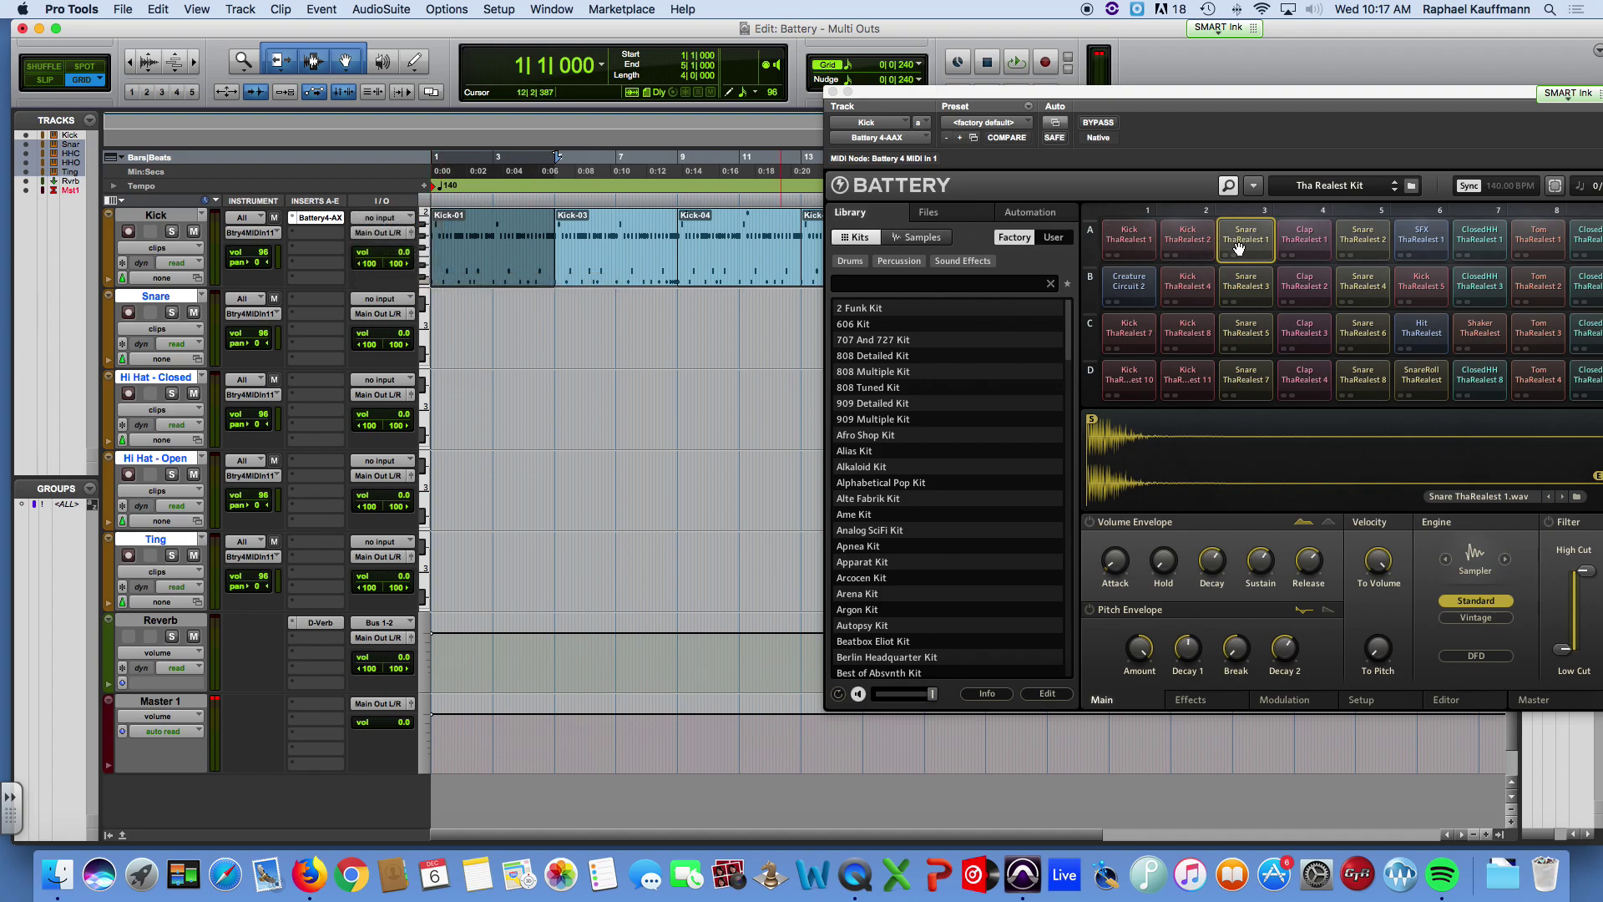
Step: Set the audio input of the Snare track to Battery 4 output St 3/4 and the Hi Hat - Closed track to St 5/6
left_click(379, 300)
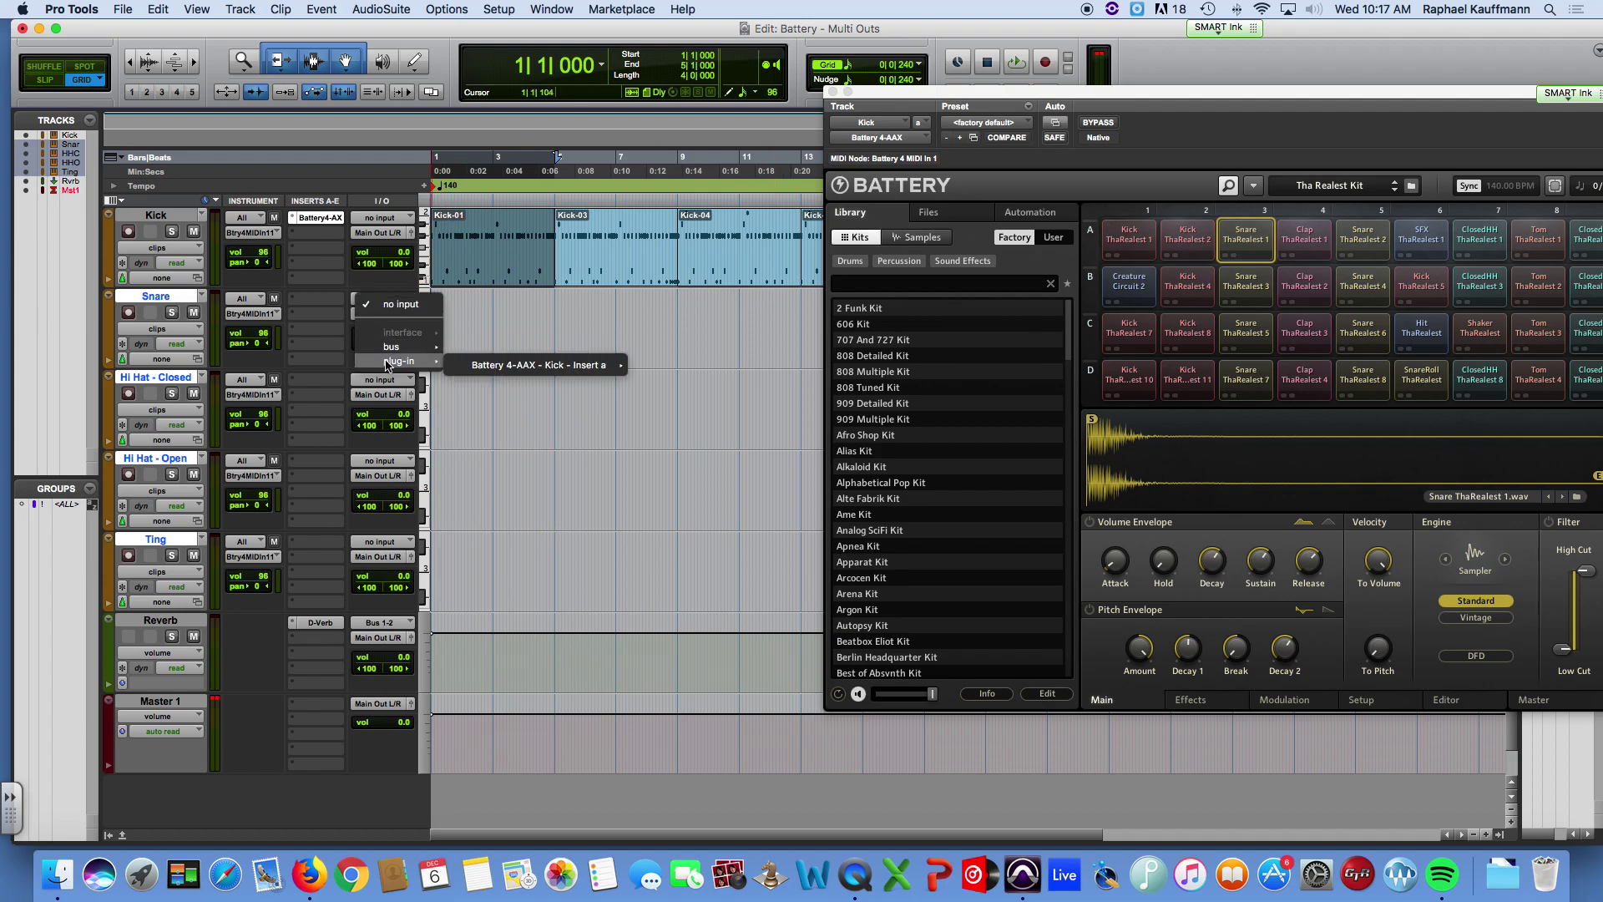
mouse_move(584, 365)
left_click(661, 365)
left_click(382, 383)
mouse_move(390, 443)
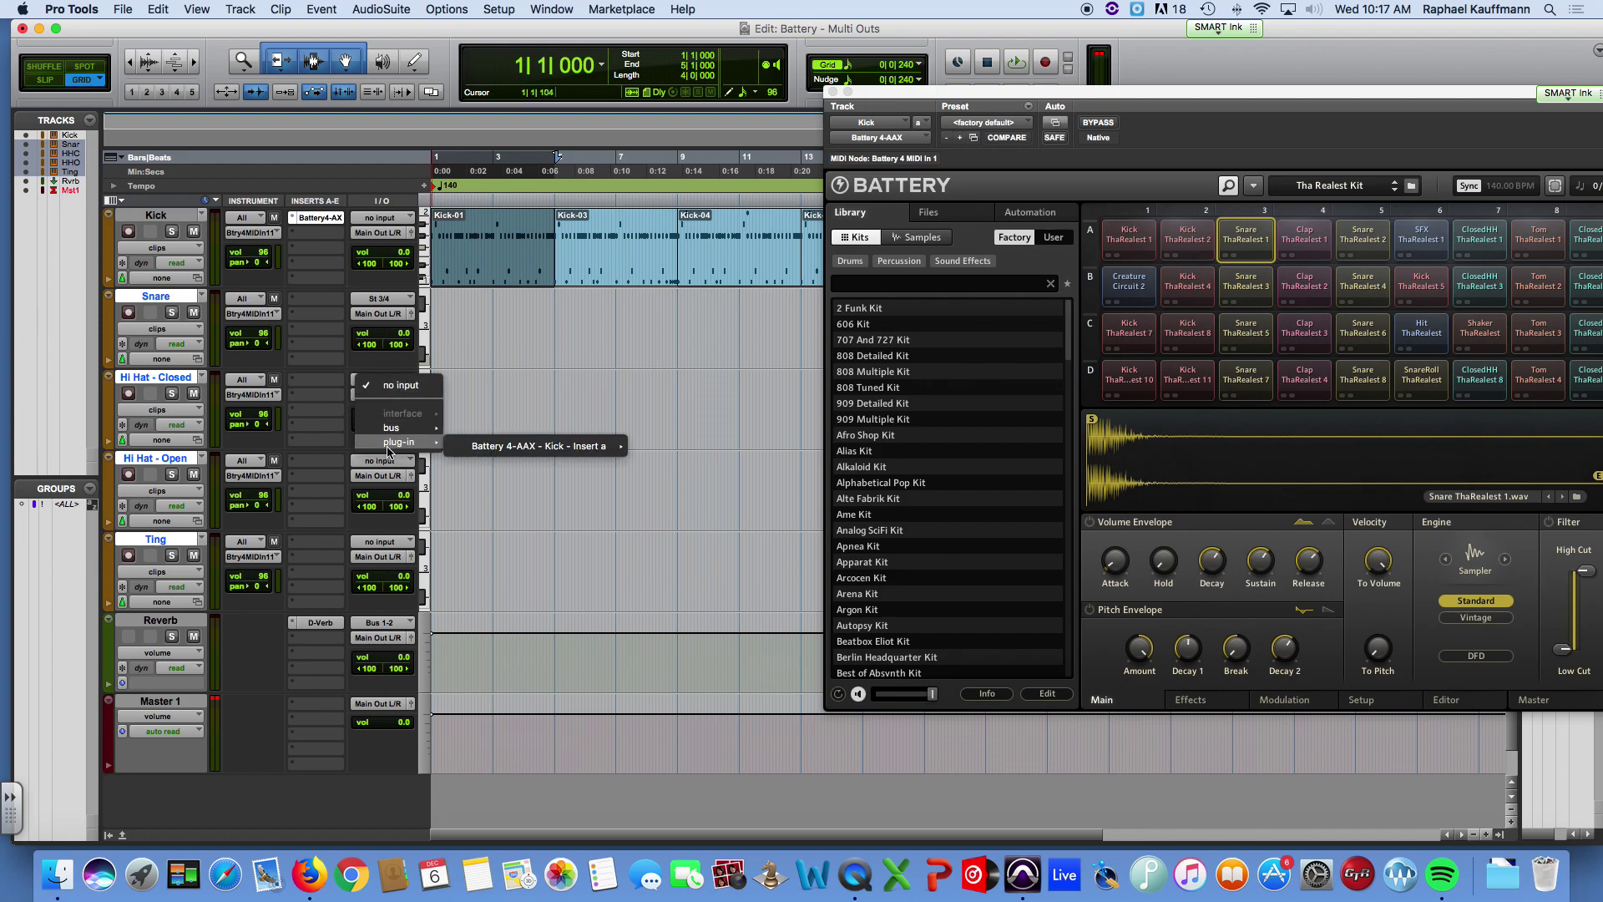
mouse_move(488, 445)
left_click(659, 460)
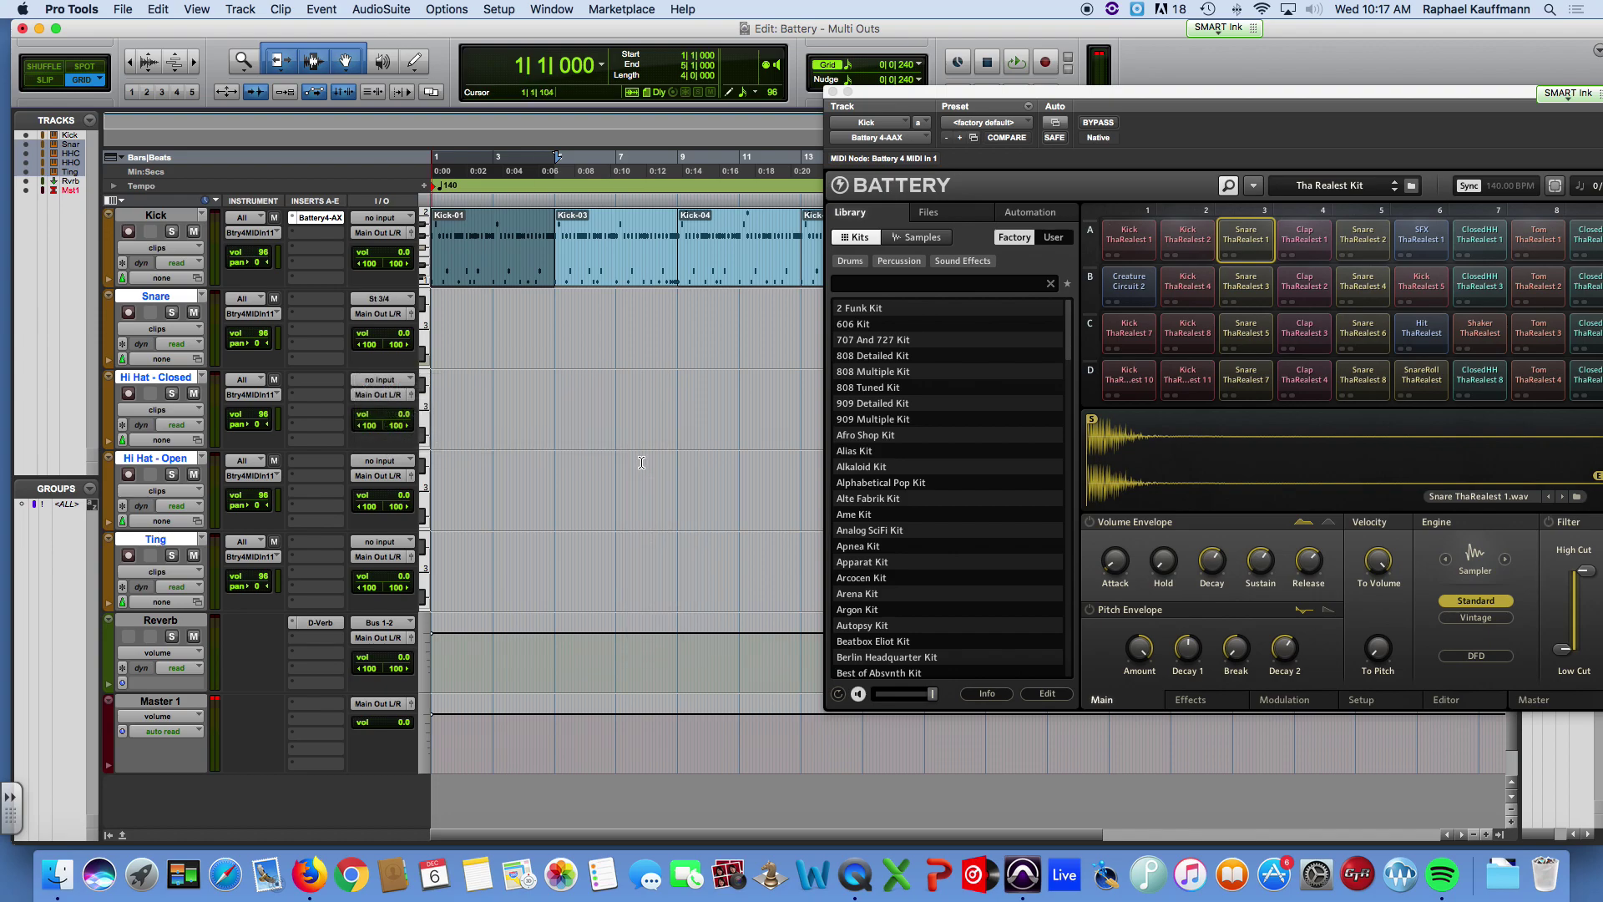
Step: Set the audio input of the Hi Hat - Open track to Battery 4 output St 7/8
left_click(381, 461)
mouse_move(392, 524)
mouse_move(585, 529)
left_click(650, 555)
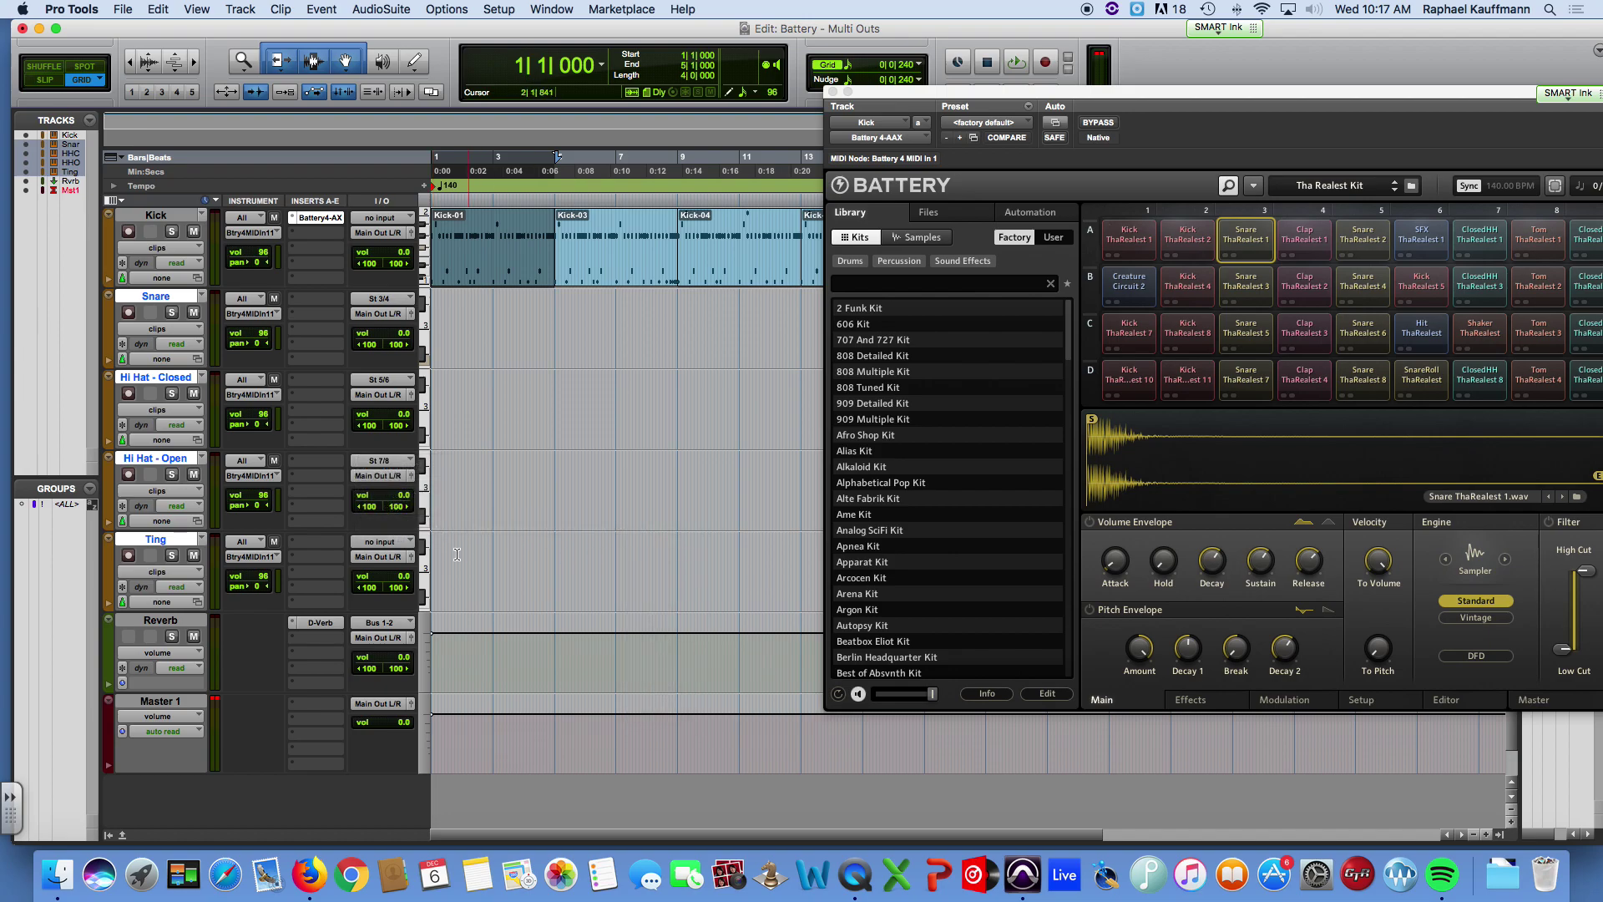
Step: Set the audio input of the Ting track to Battery 4 output St 9/10
left_click(381, 543)
mouse_move(407, 603)
mouse_move(584, 606)
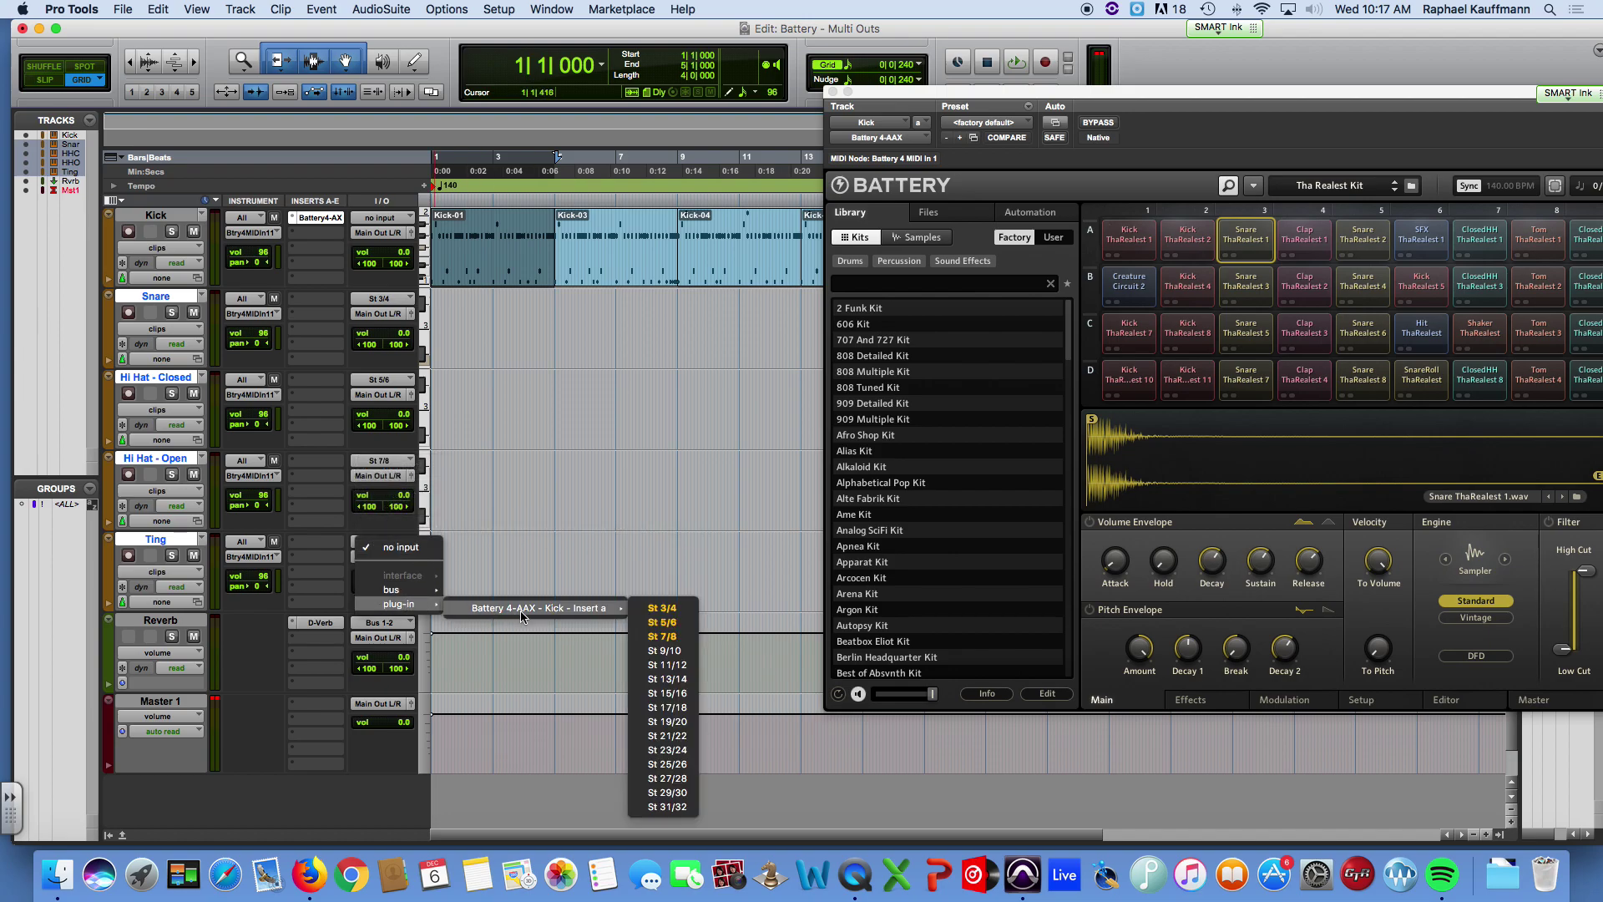
left_click(653, 649)
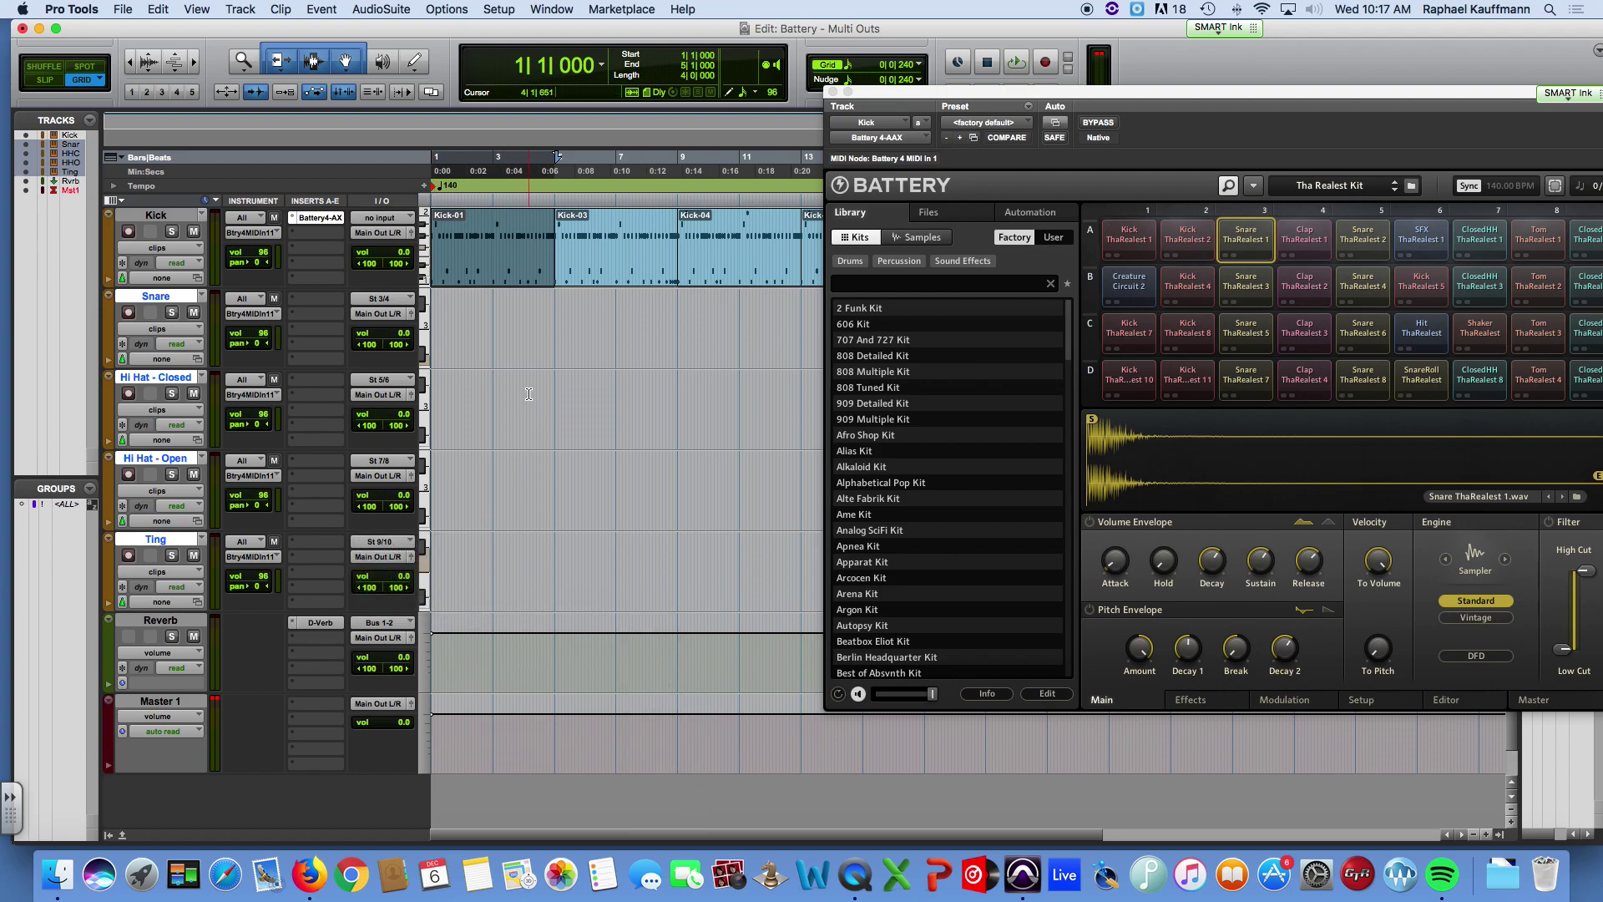
Step: Play the session from the start, and audition the Kick-04 clip at bar 9
key("space")
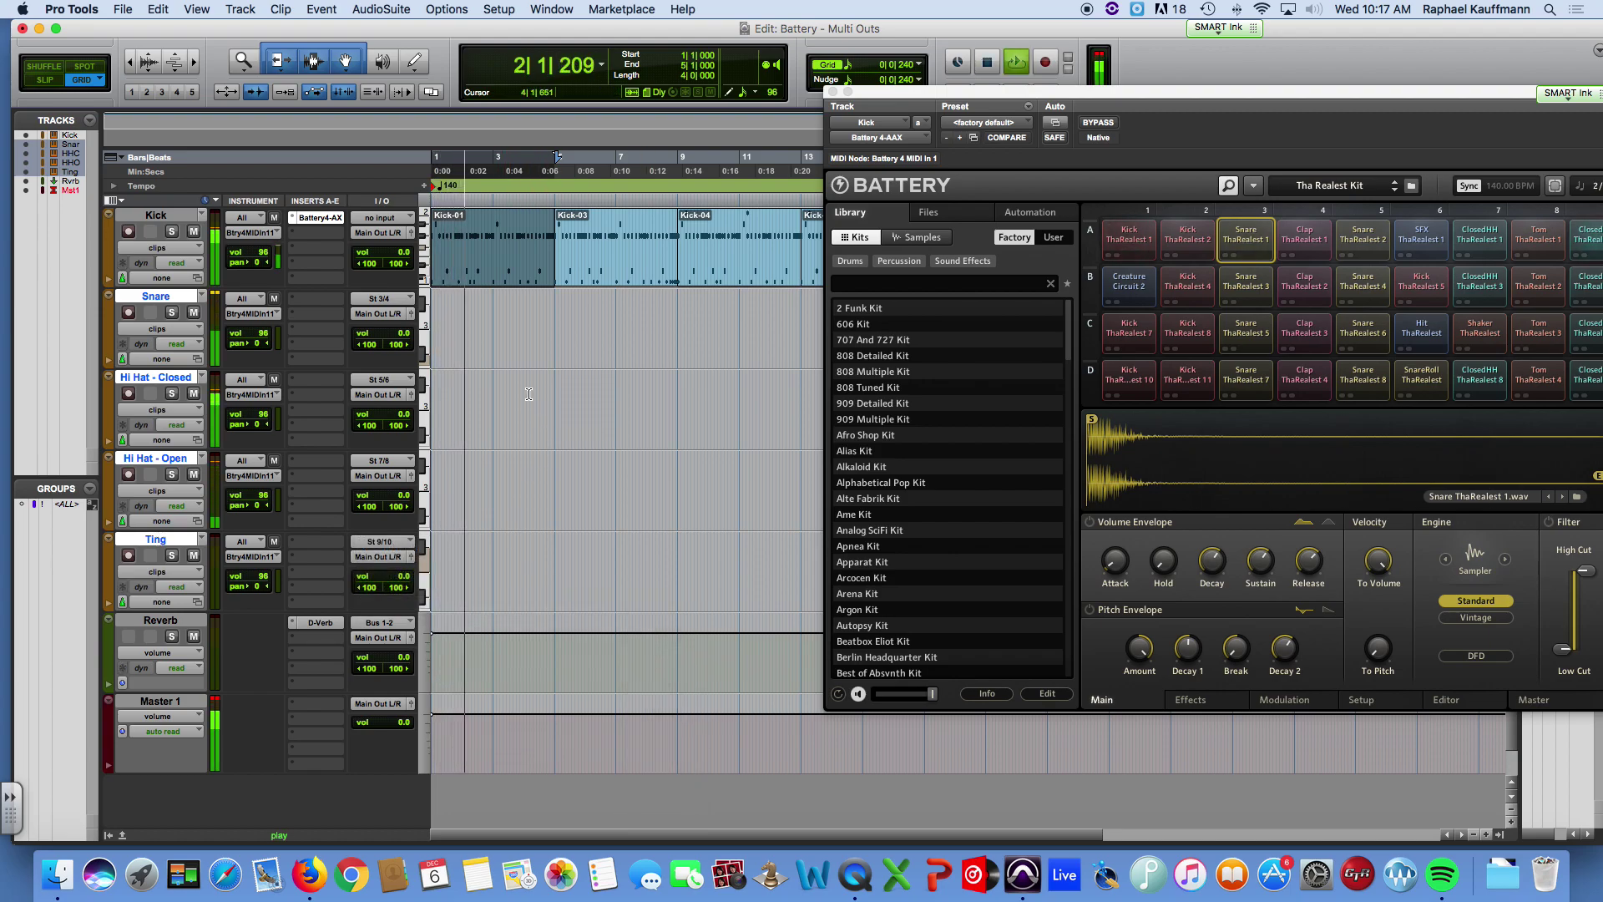
left_click(756, 266)
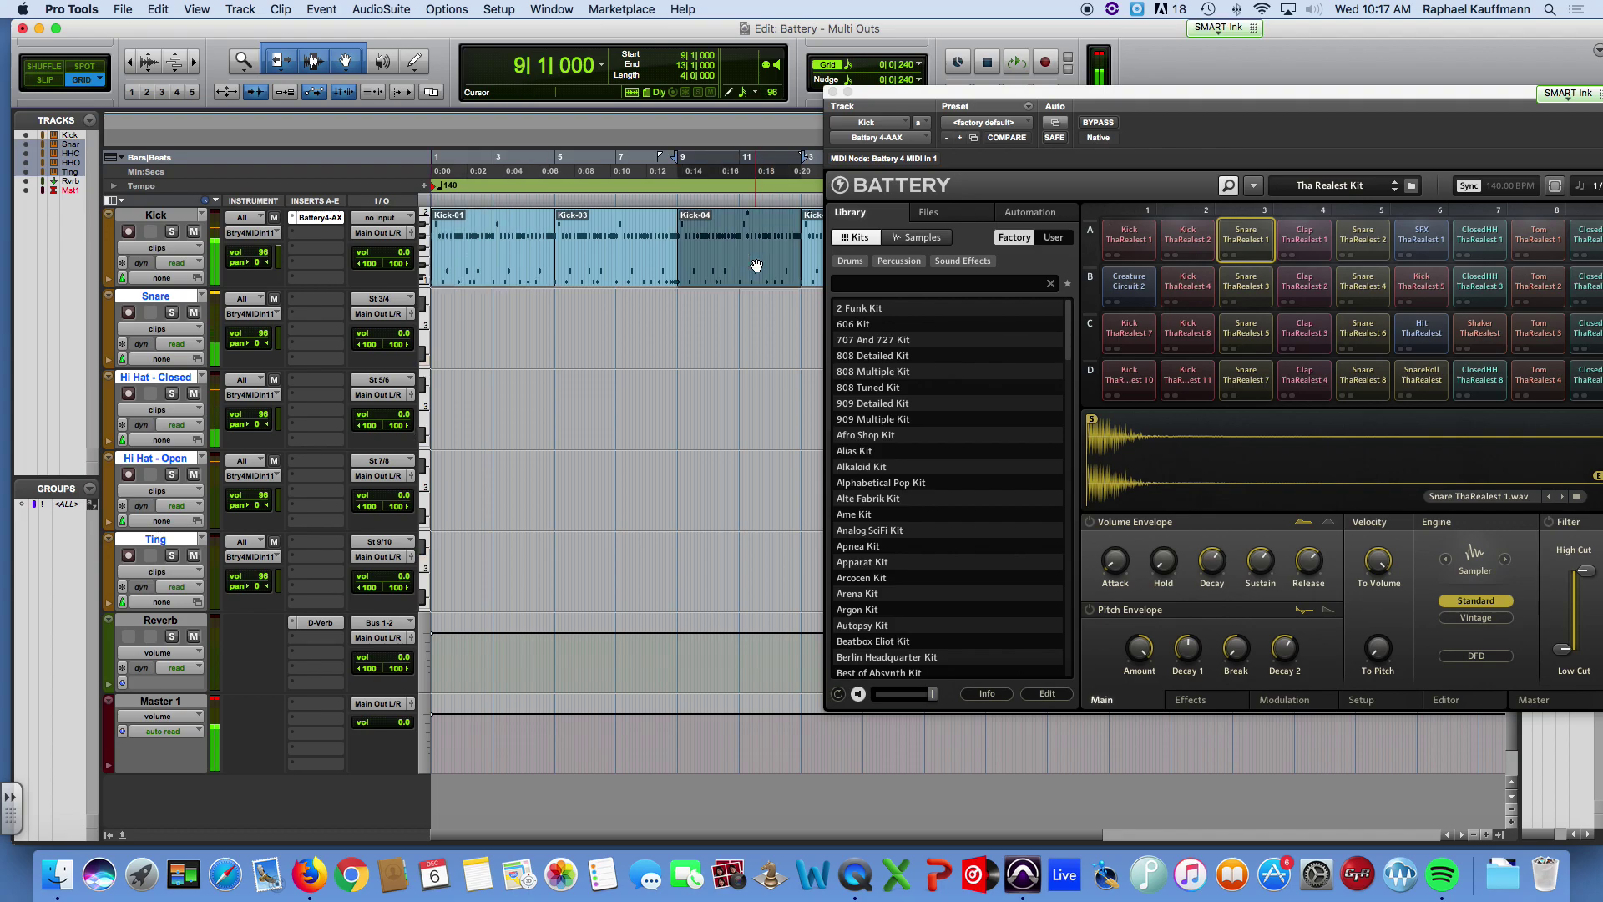
key("space")
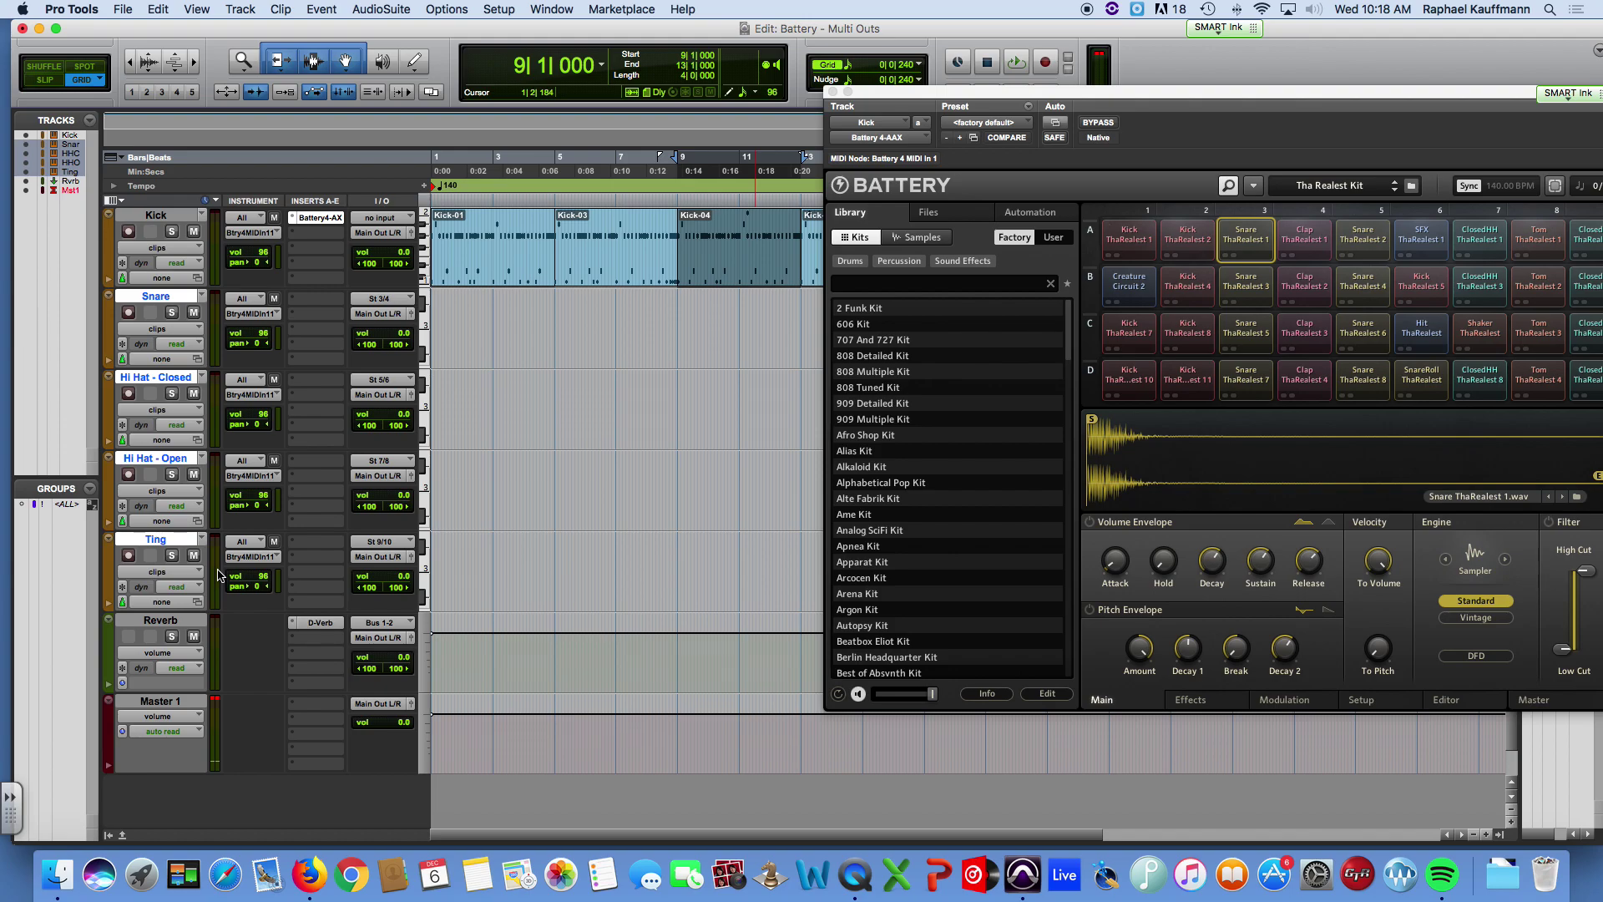
Step: Show the Mix window clear of the Battery 4 window and lower the Ting fader to -10.2 dB
key("super+equal")
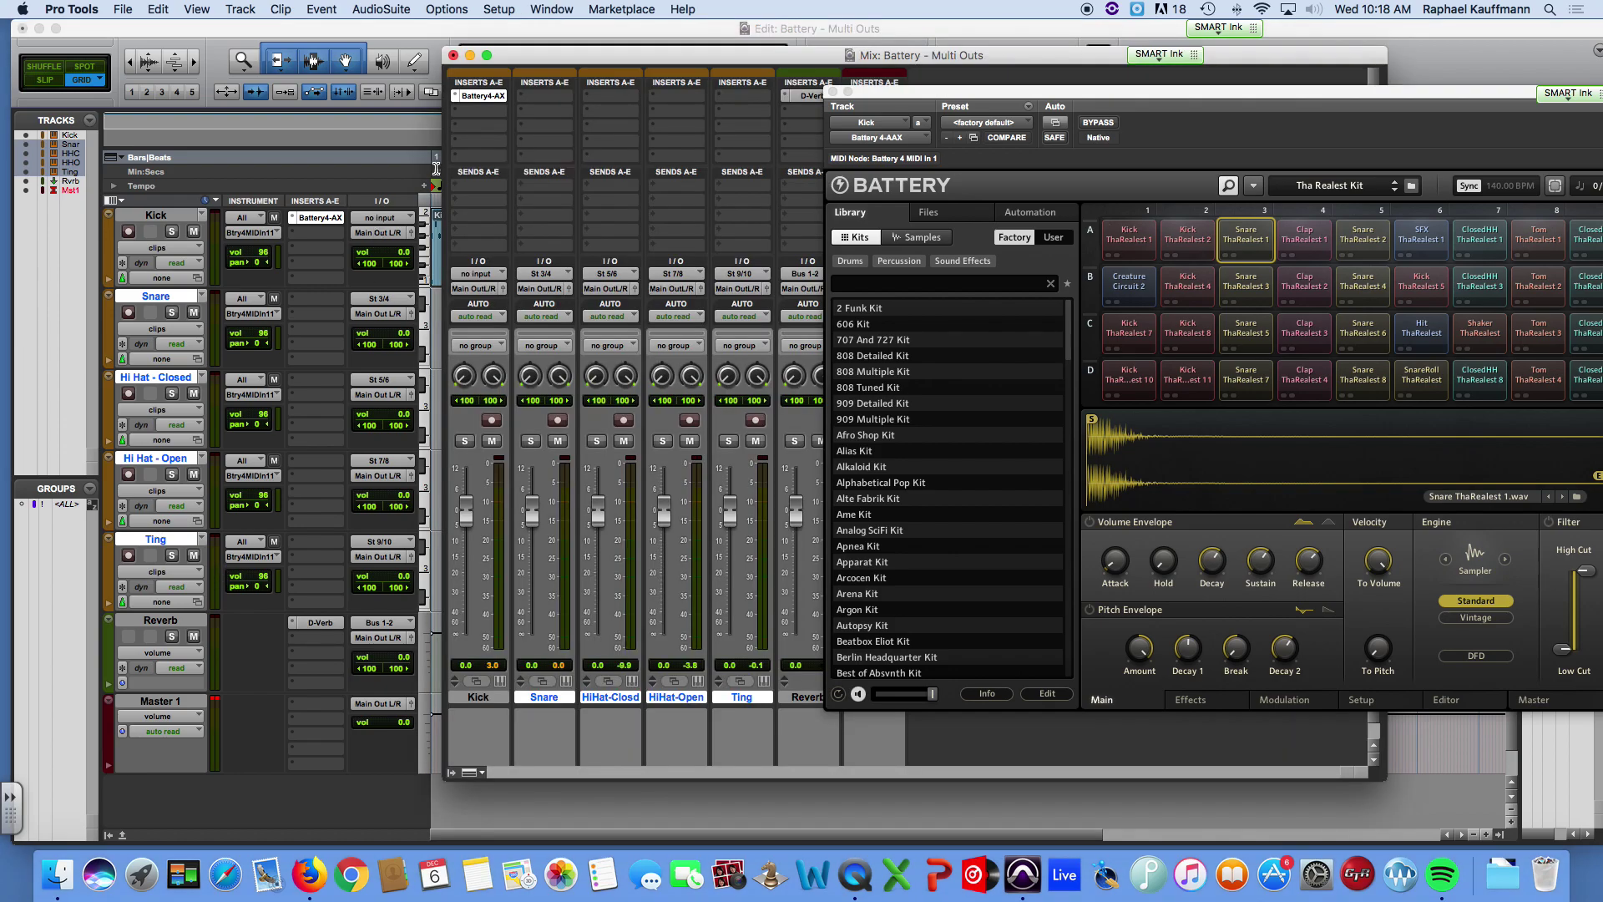
left_click_drag(672, 64, 397, 61)
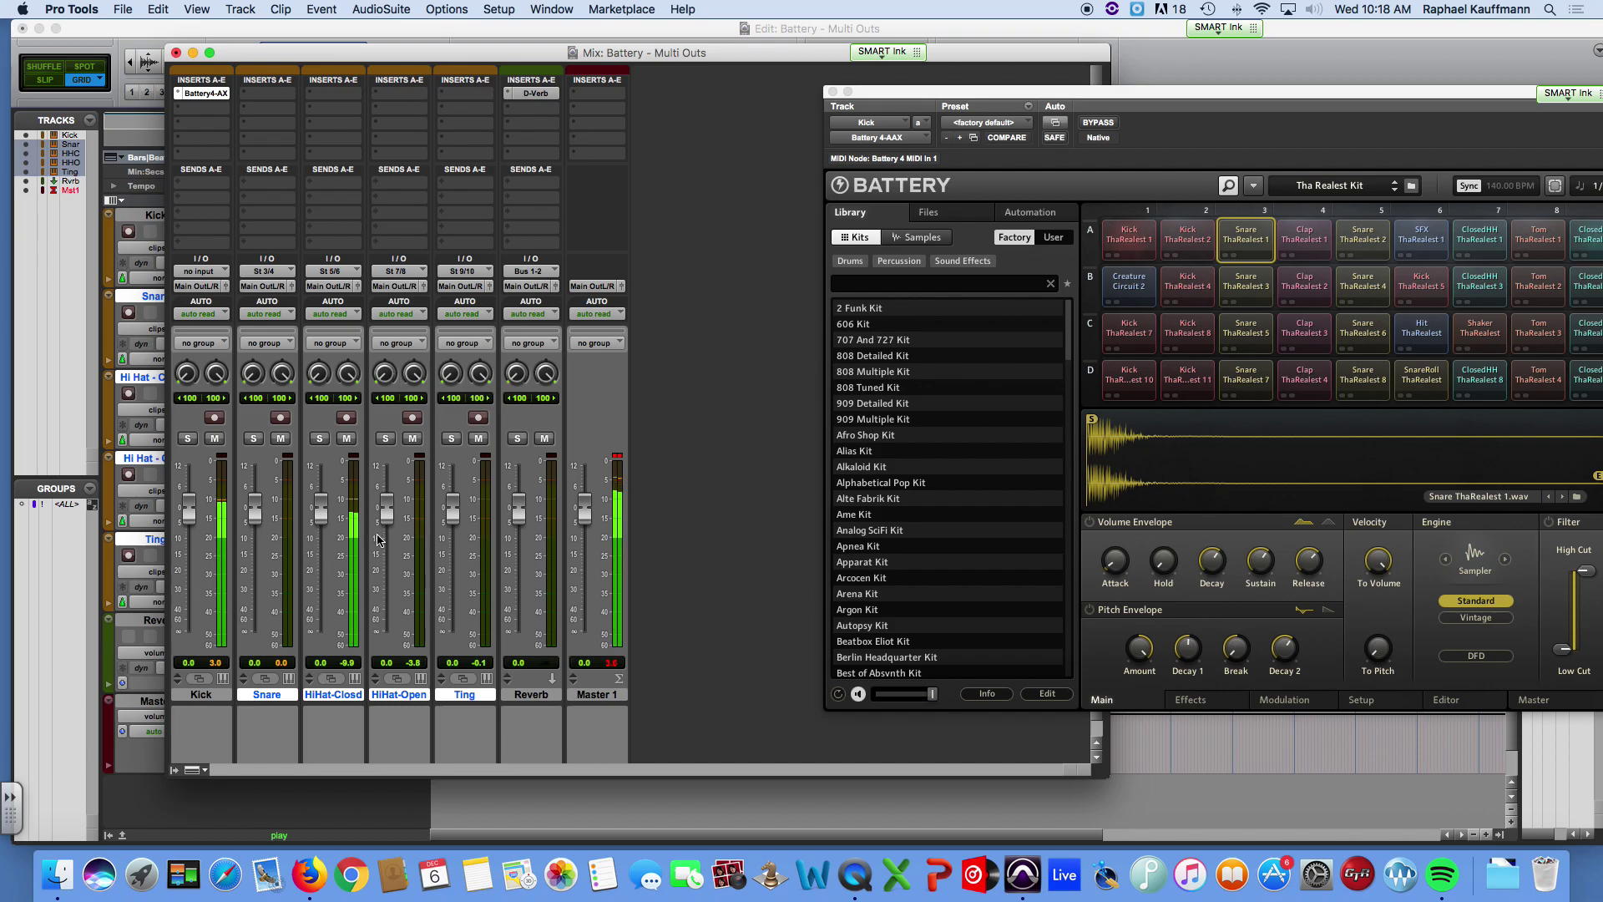
left_click(451, 511)
left_click_drag(451, 511, 451, 543)
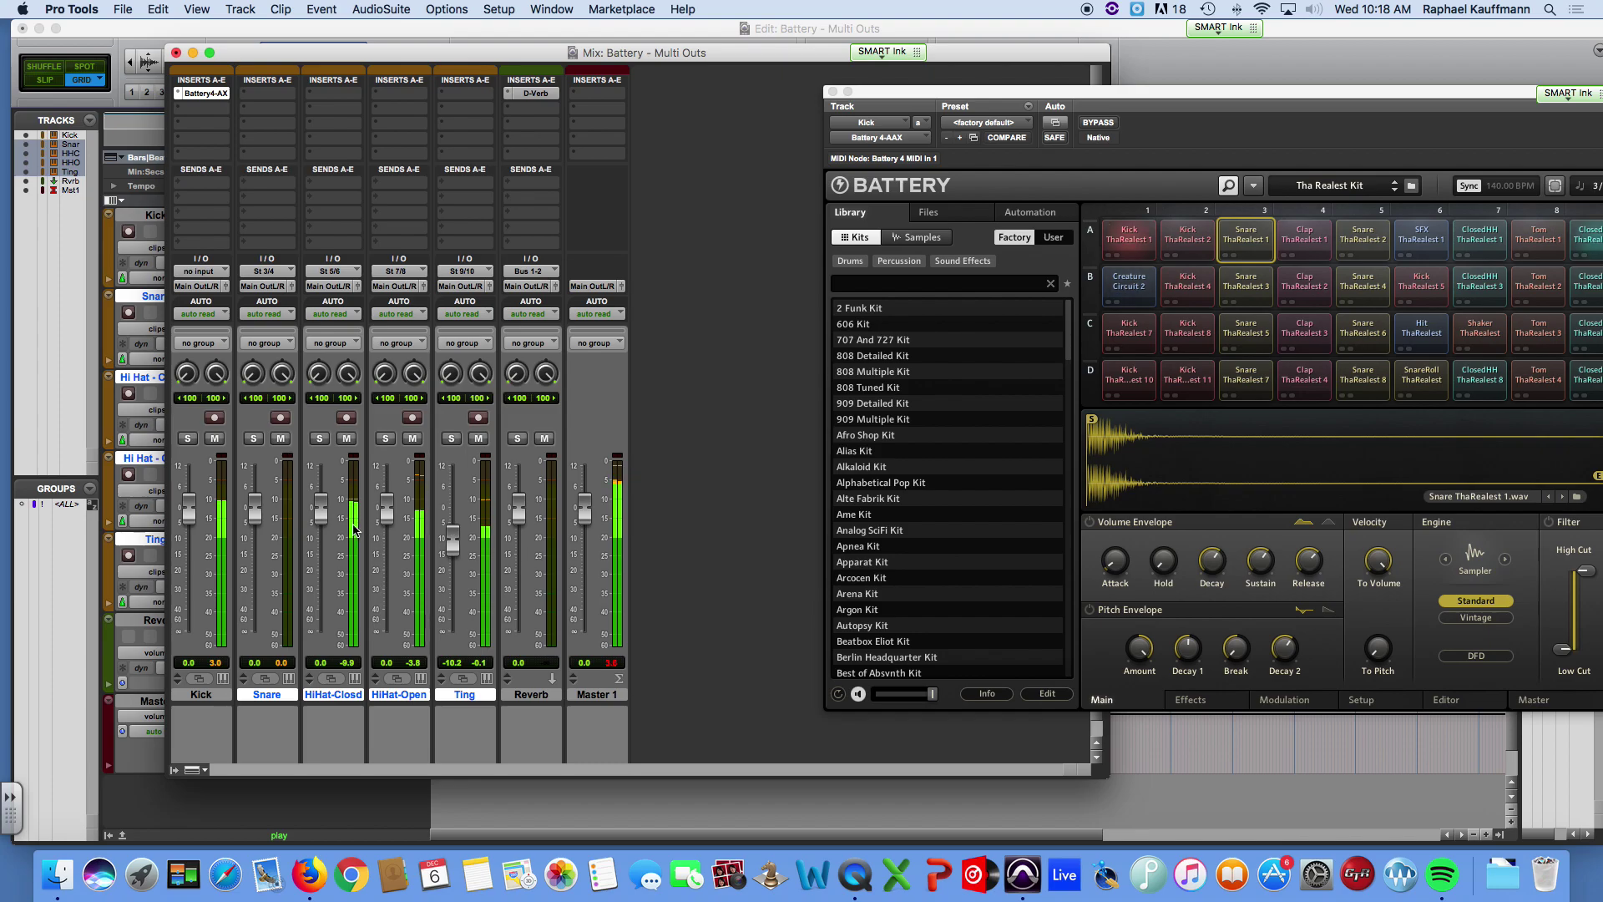
Step: Lower the faders of Kick to -4.3 dB, Snare to -6.2 dB, HiHat-Closd to -3.3 dB and HiHat-Open to -5.2 dB
left_click(615, 457)
left_click_drag(190, 507, 256, 526)
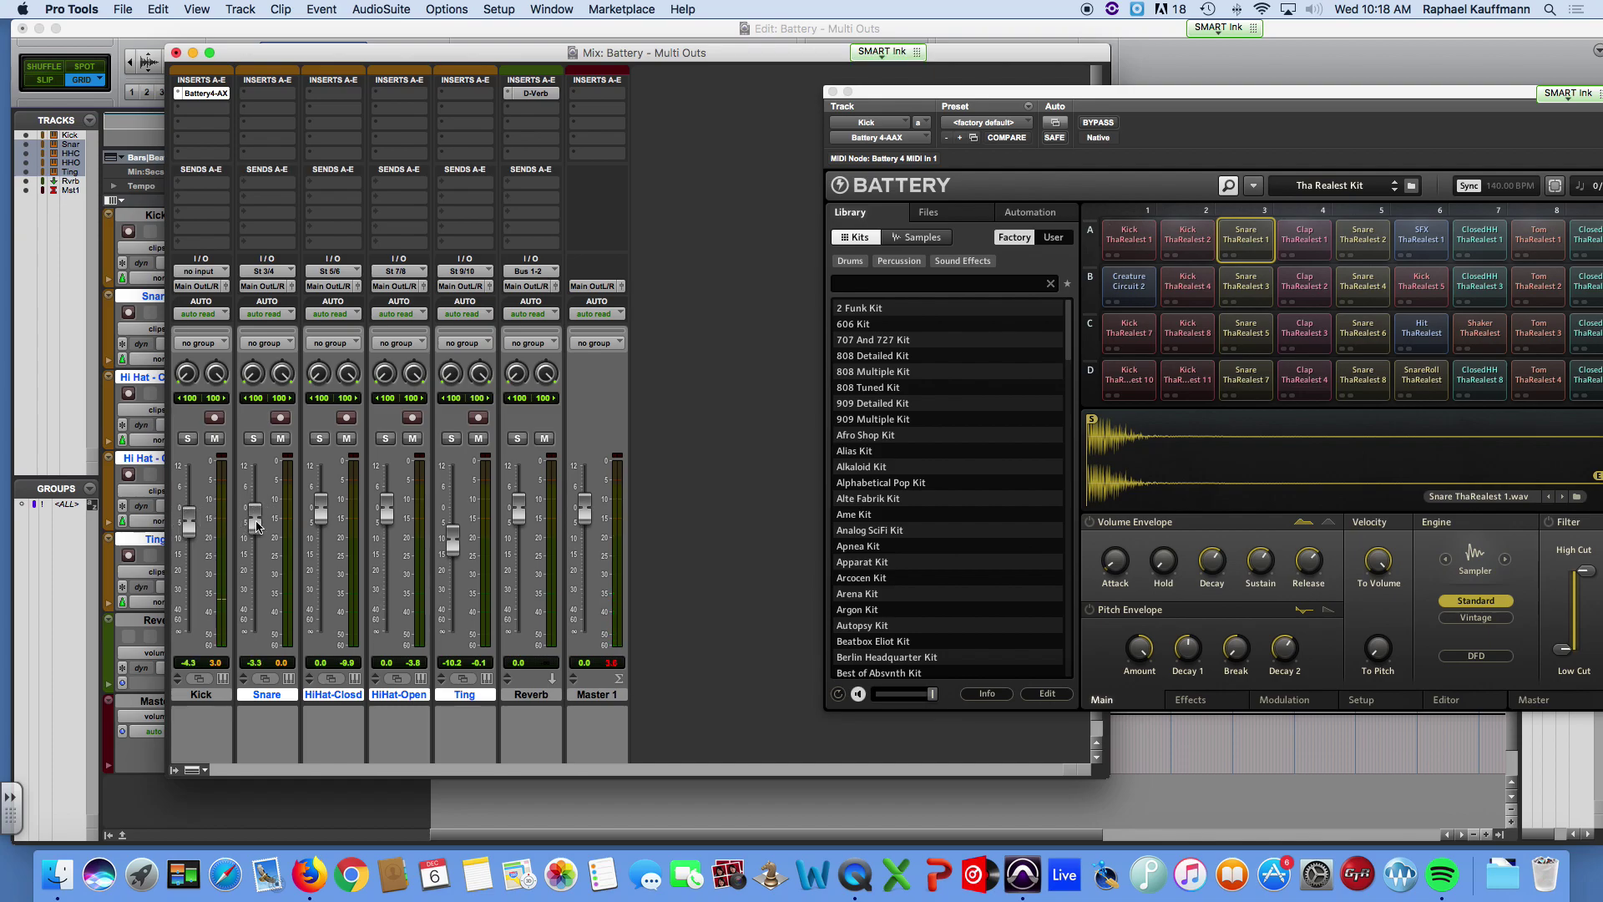
left_click_drag(383, 510, 386, 529)
key("space")
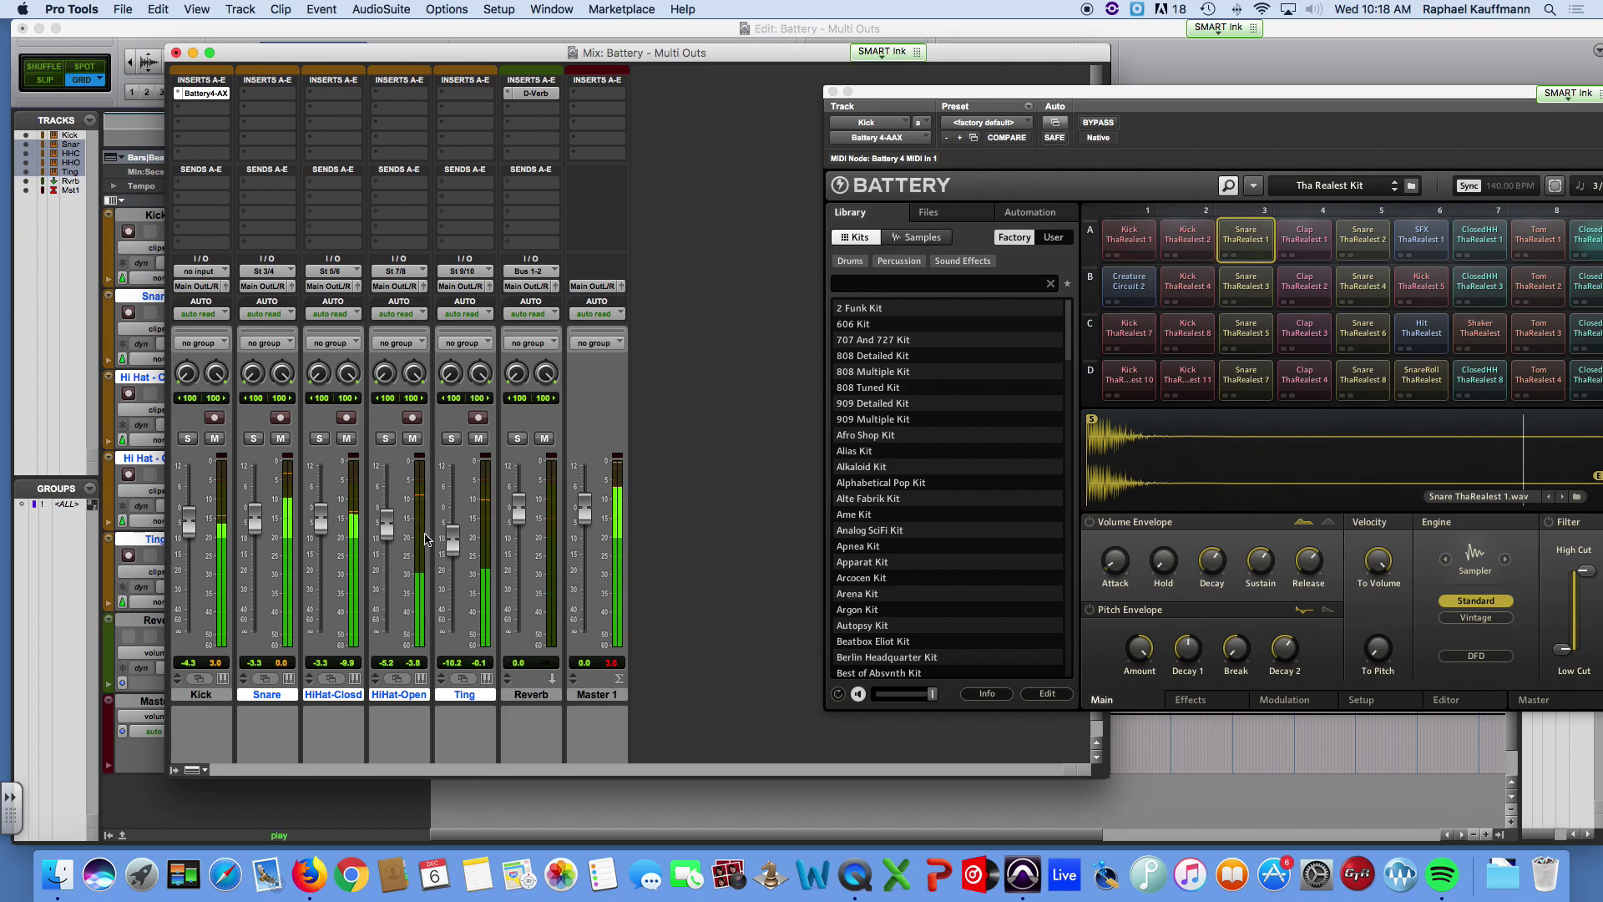
left_click_drag(254, 517, 252, 530)
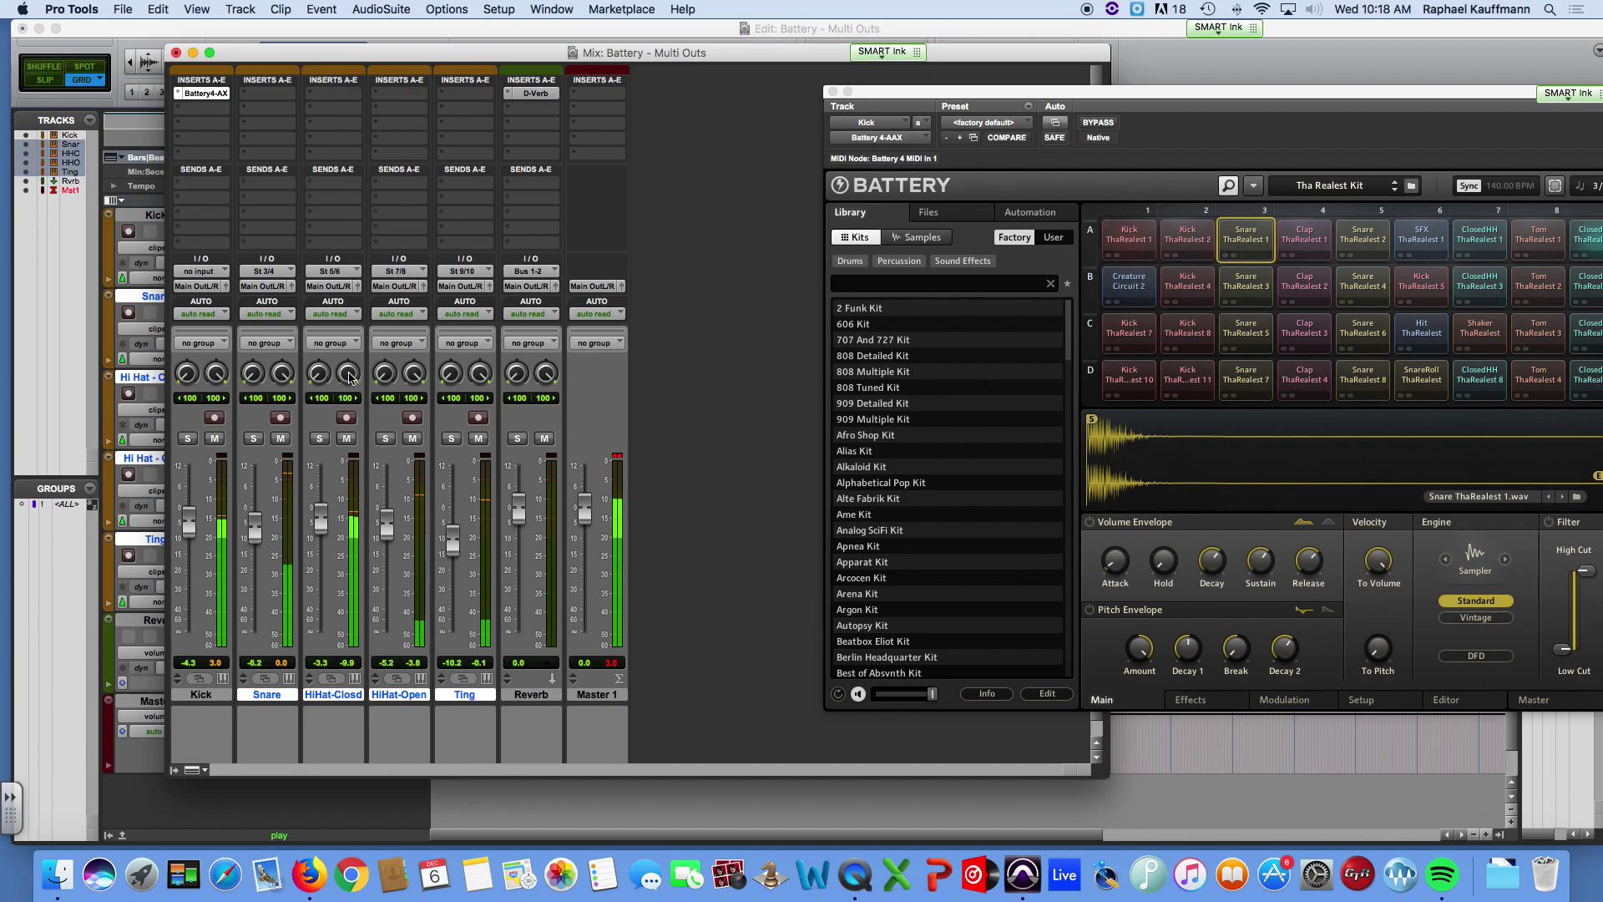
Step: Pan HiHat-Closd's right channel to 35 left and HiHat-Open's left channel to 34 right, and lower HiHat-Open to -7.3 dB
left_click_drag(349, 379, 349, 462)
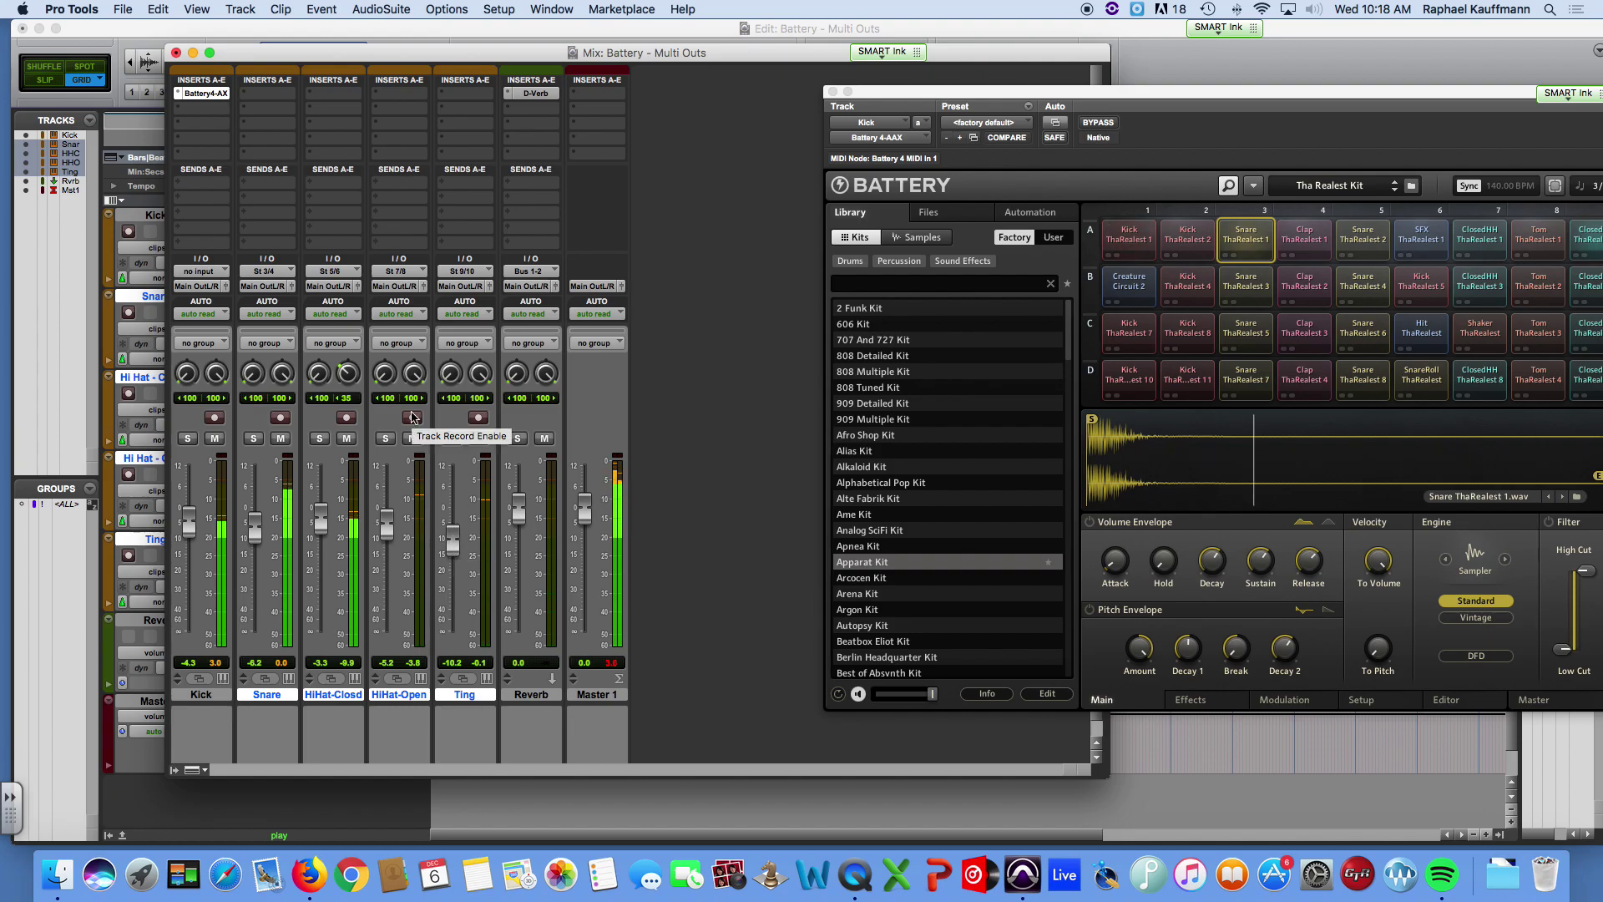
left_click_drag(390, 377, 397, 293)
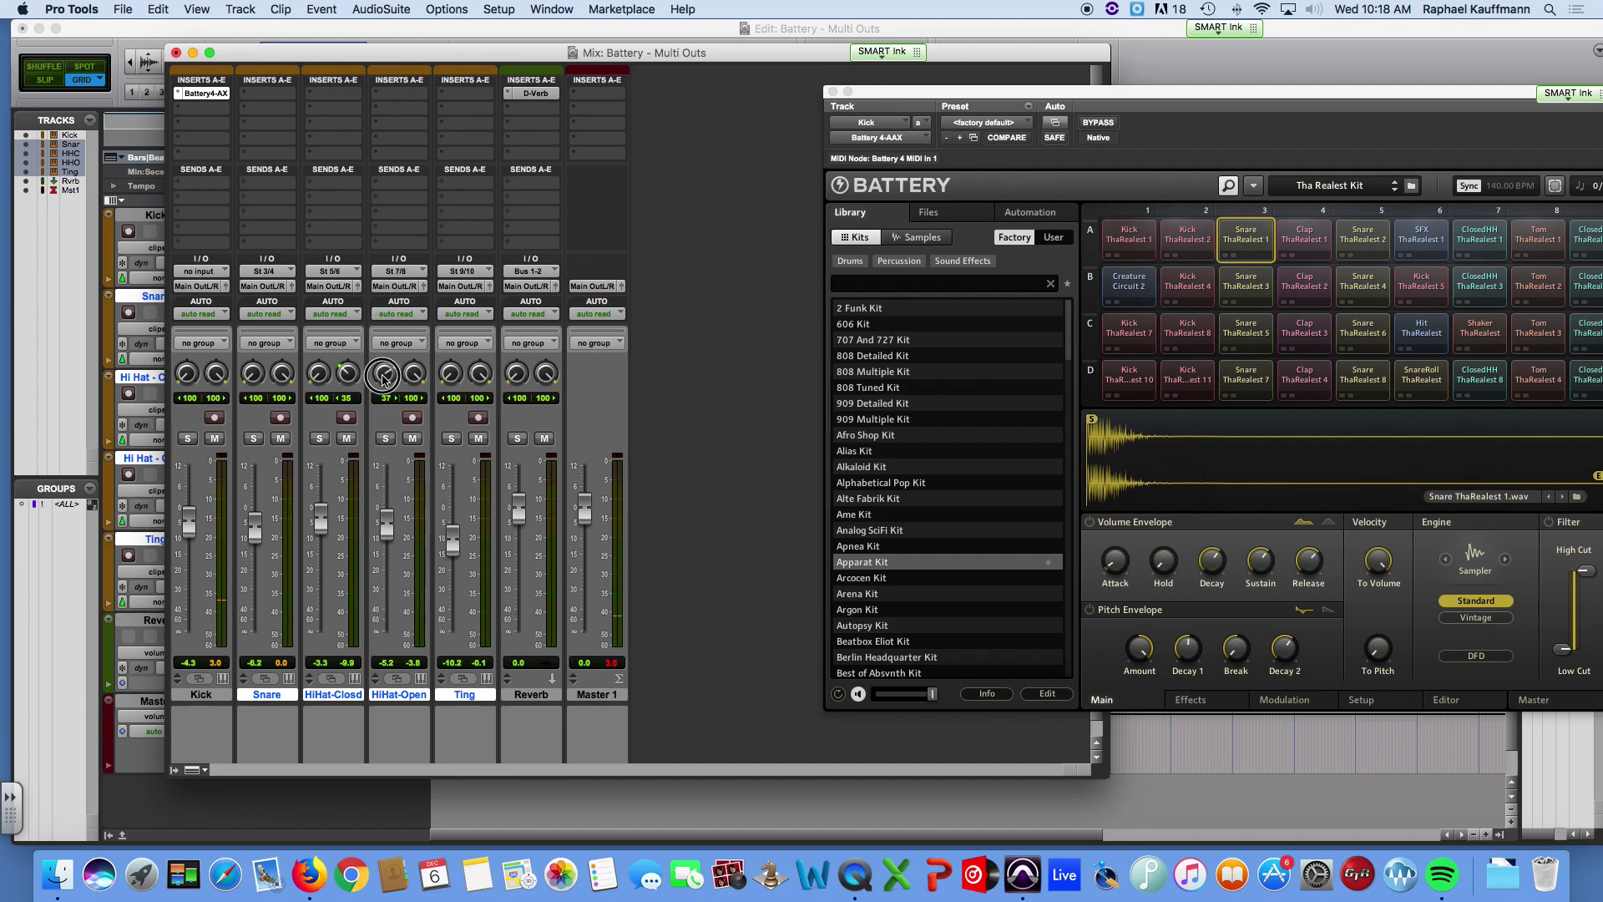
left_click_drag(382, 377, 382, 378)
key("space")
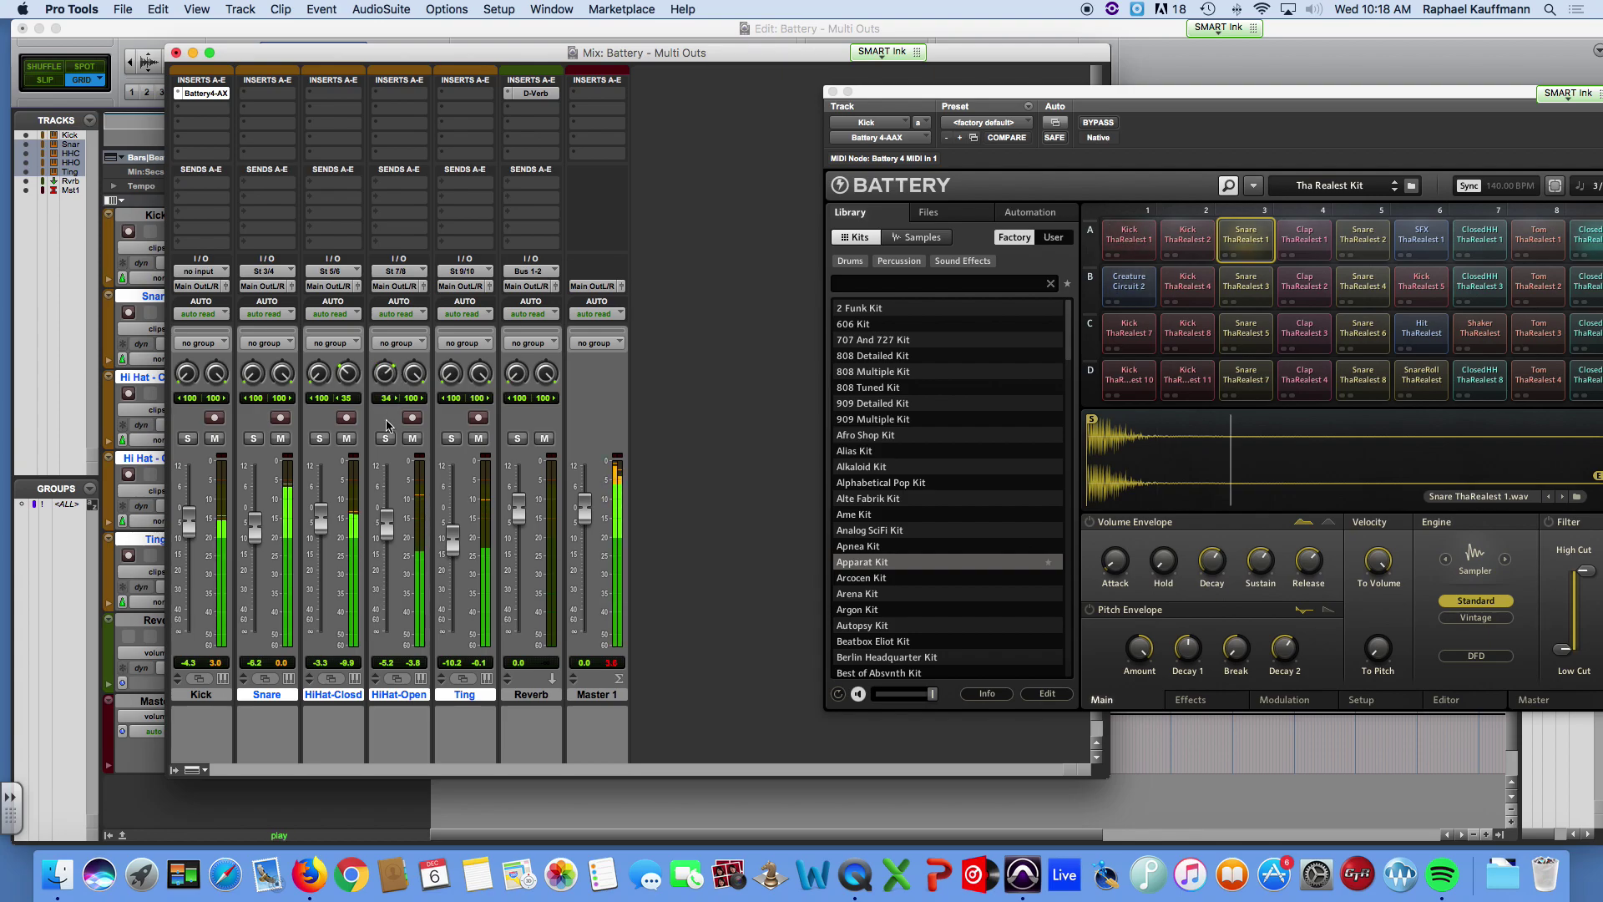
left_click(385, 524)
left_click_drag(384, 523, 384, 525)
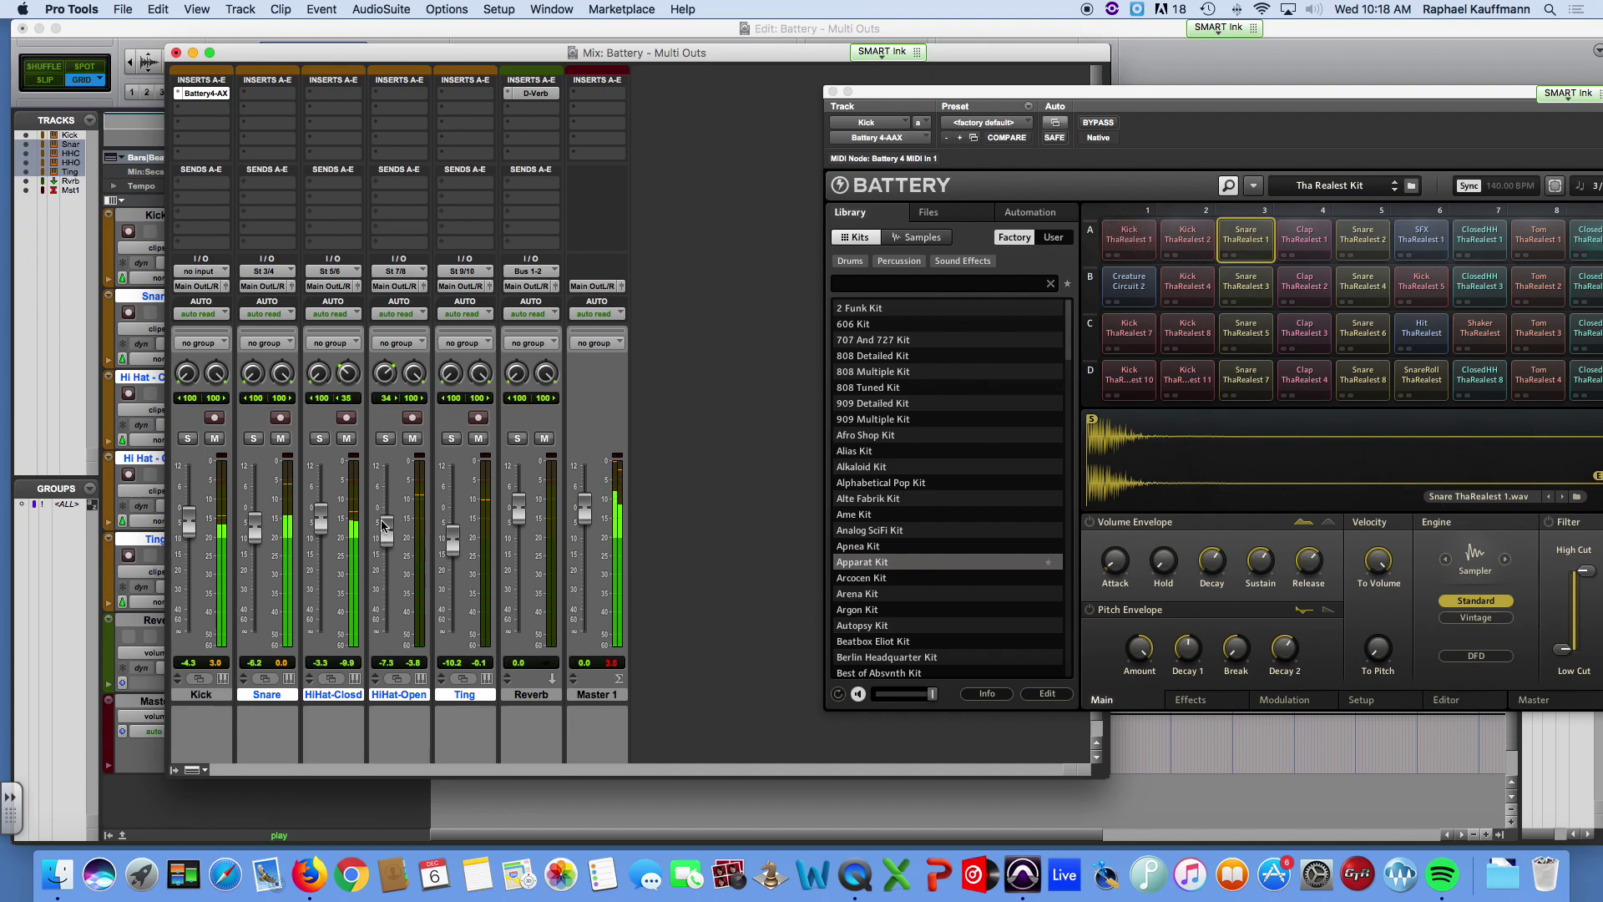
Step: Insert a stereo EQ3 7-Band on the HiHat-Closd track and boost its HF band by 5.5 dB at 5.08 kHz
left_click(334, 93)
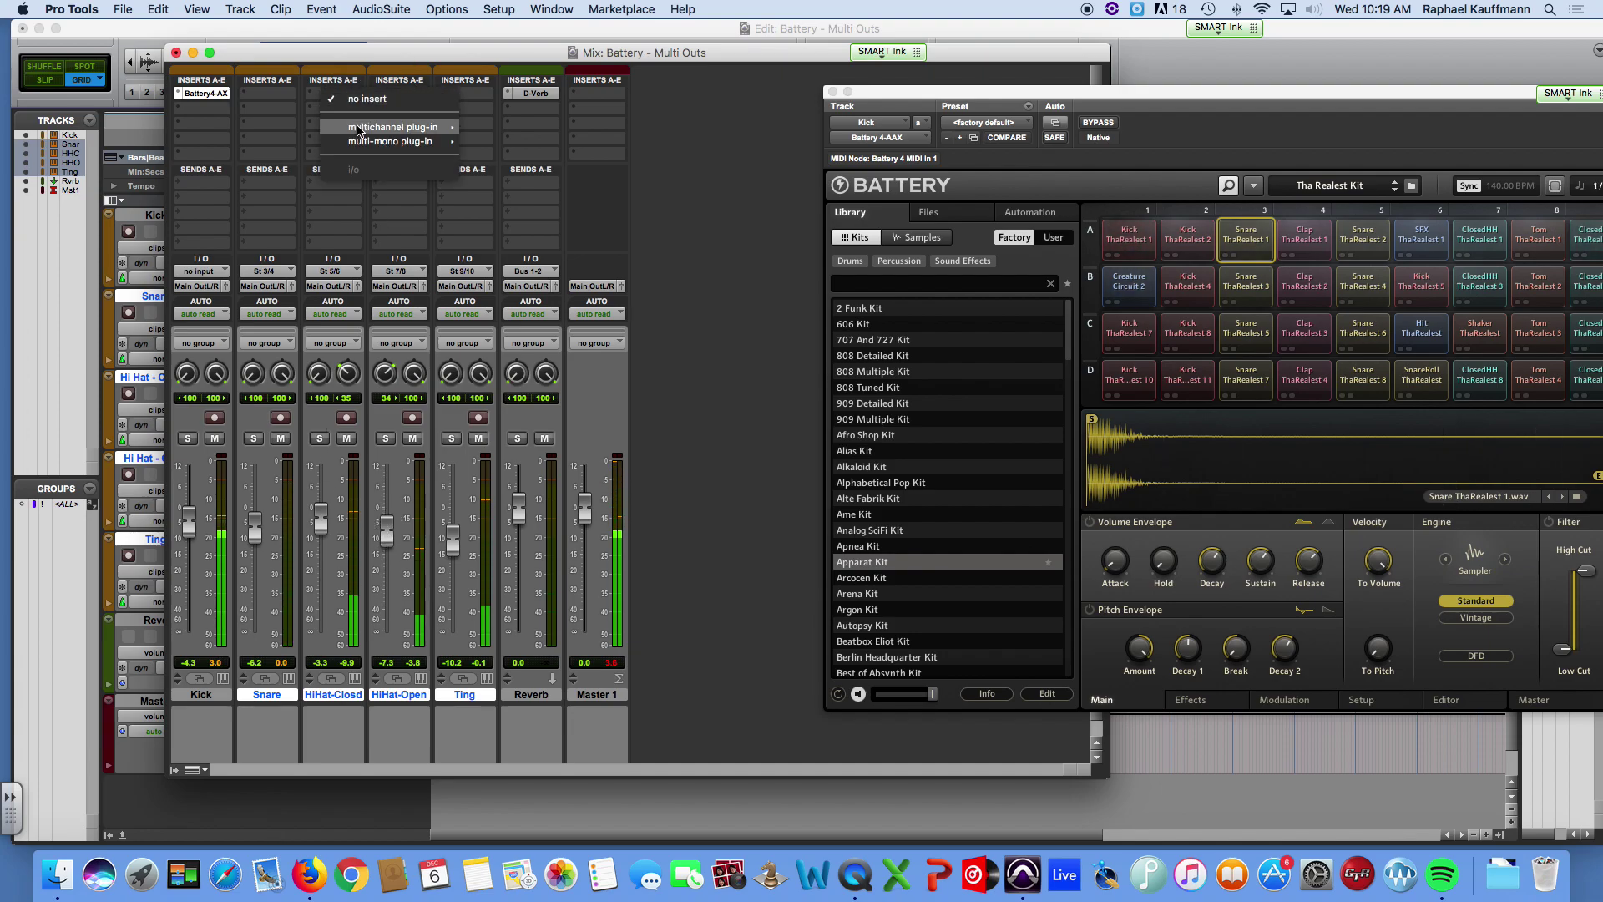
mouse_move(358, 131)
mouse_move(501, 131)
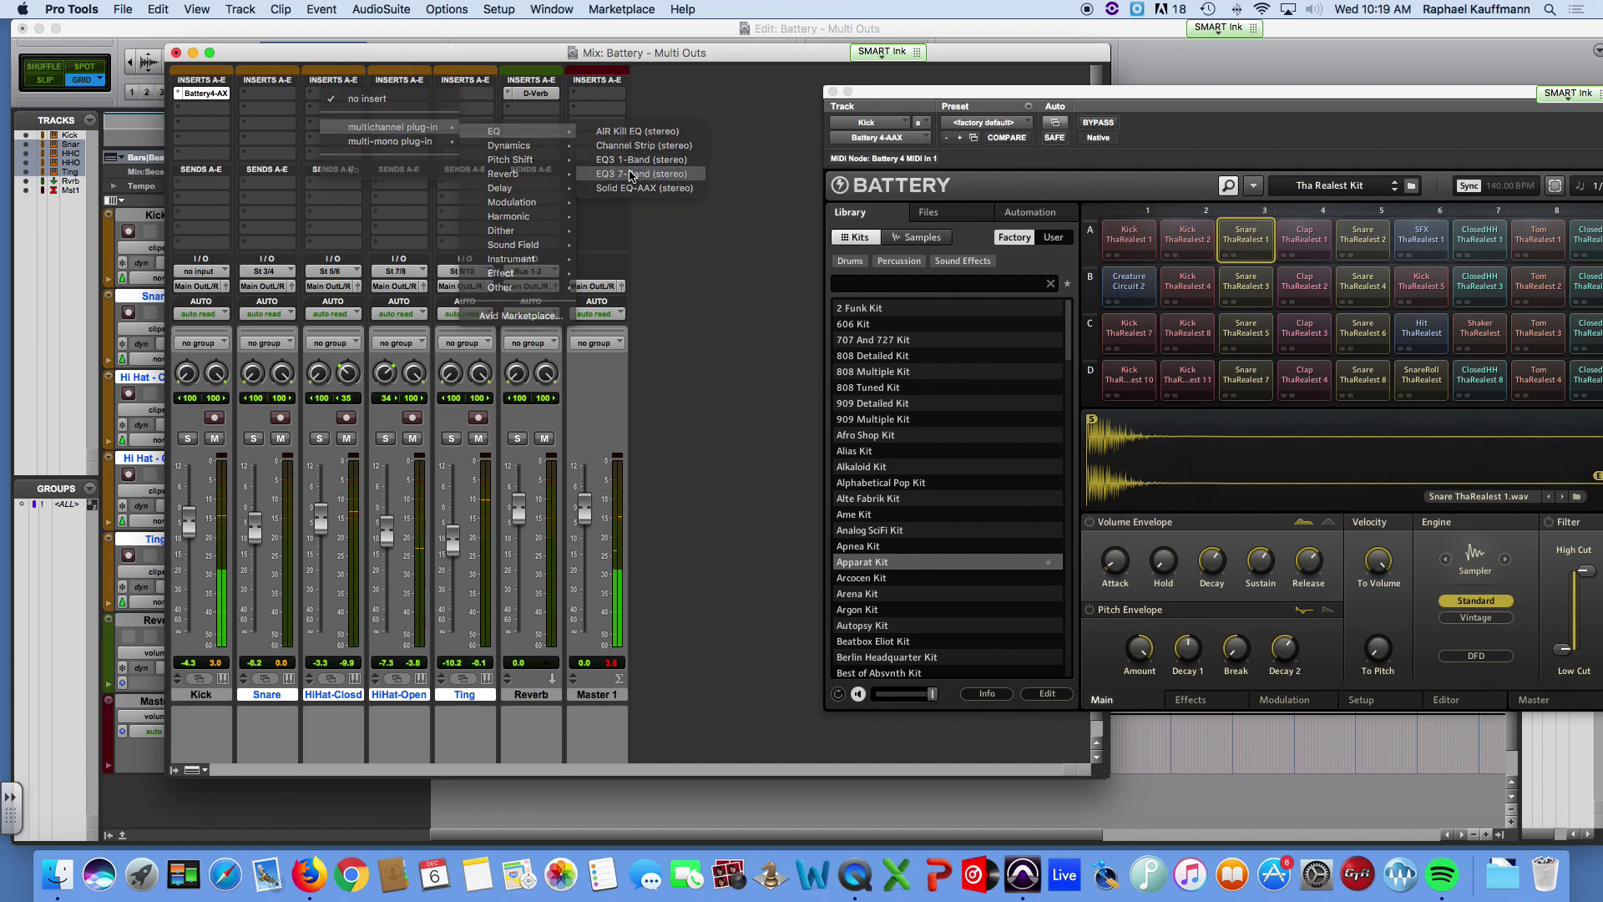
left_click(634, 174)
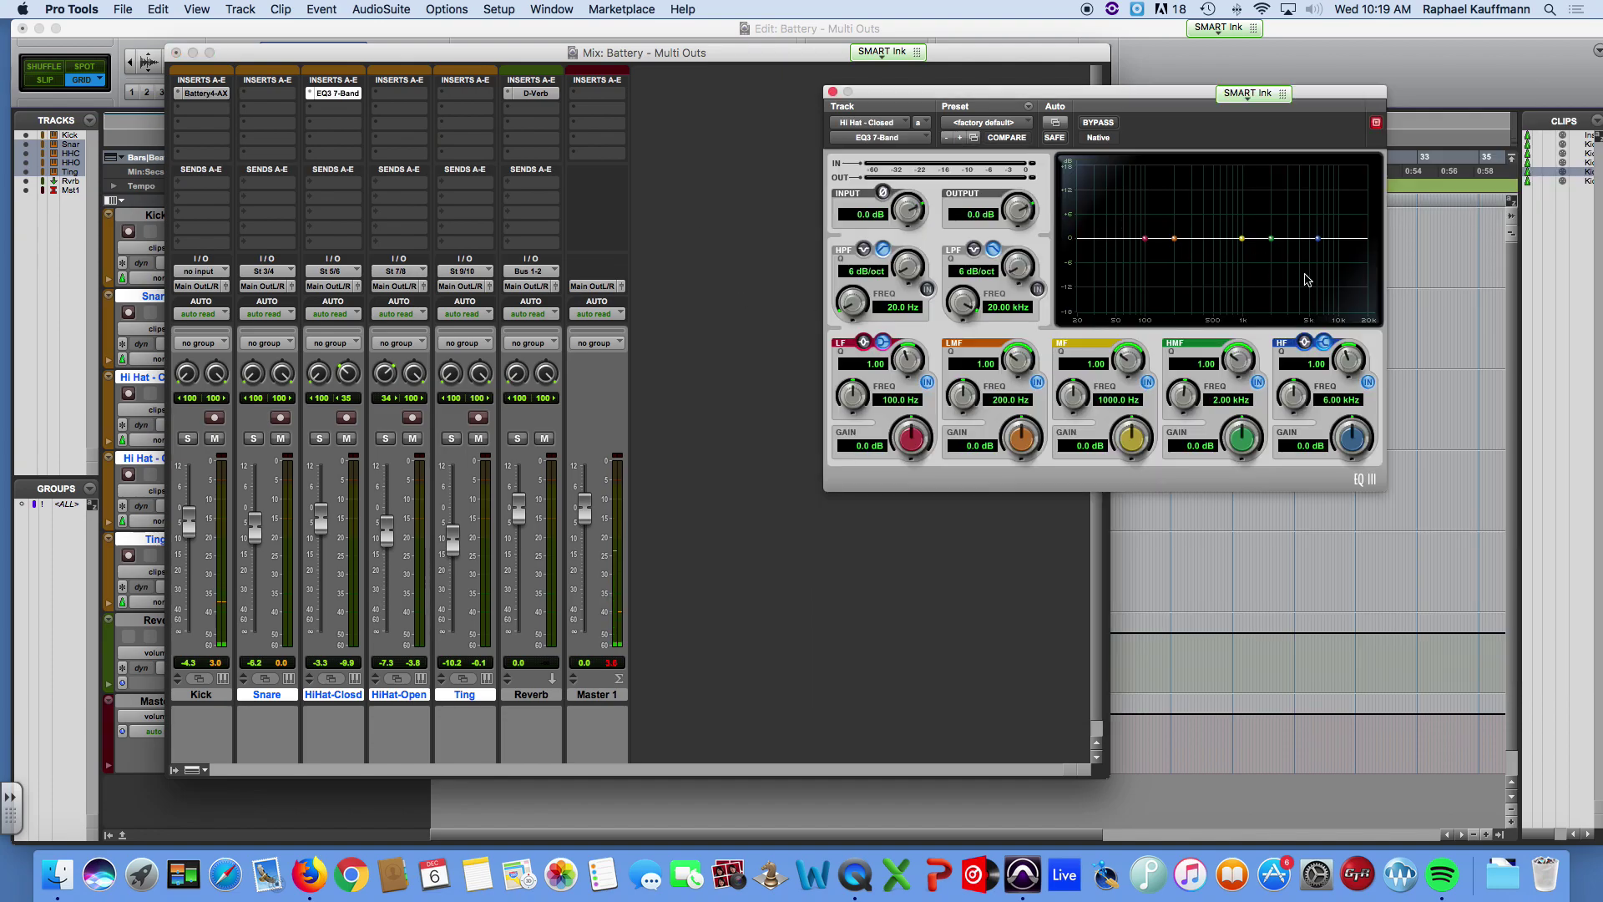
left_click_drag(1317, 242, 1310, 220)
Step: Compare the closed hi-hat with its EQ bypassed and active during playback, and lower its fader to -5.4 dB
key("space")
left_click(1107, 123)
left_click(1107, 122)
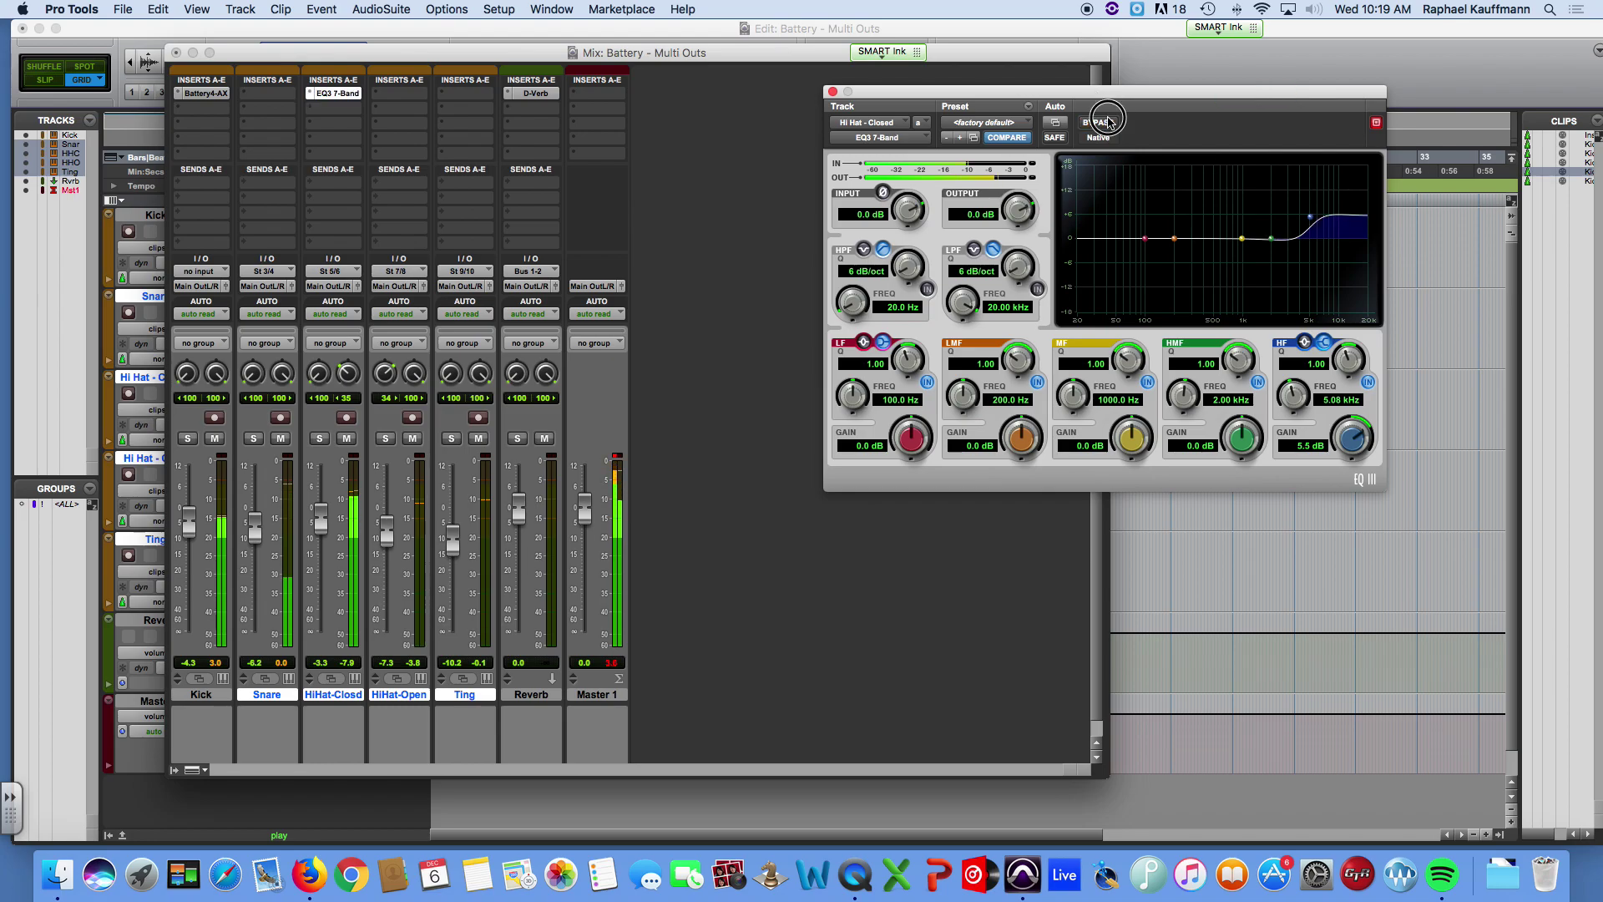
left_click(1107, 123)
left_click(1107, 123)
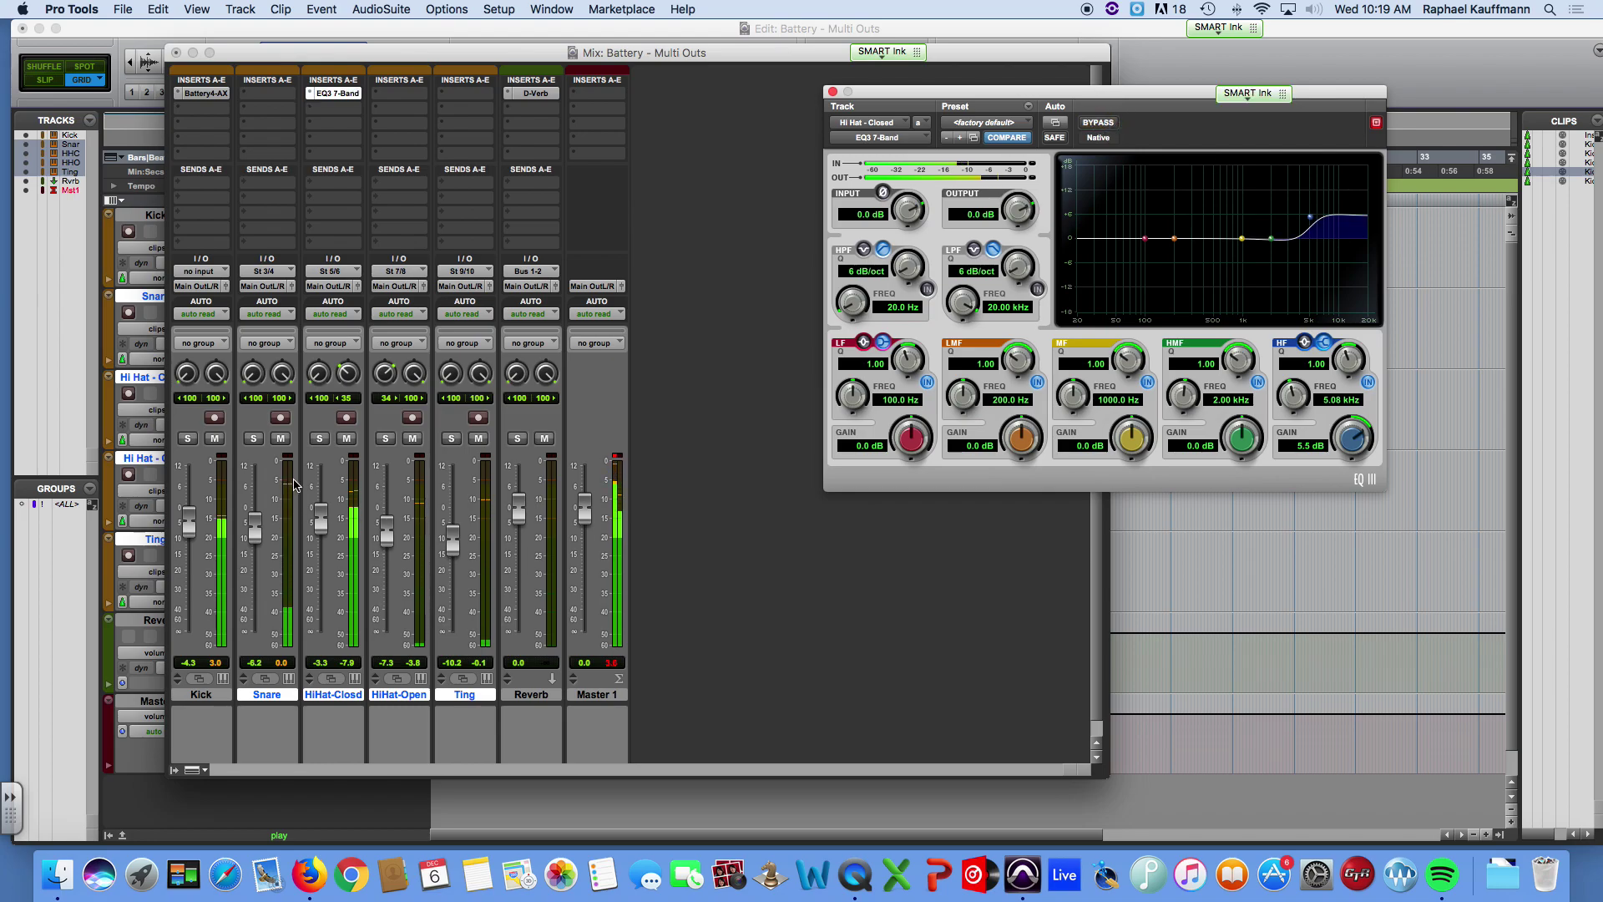
left_click_drag(320, 519, 317, 530)
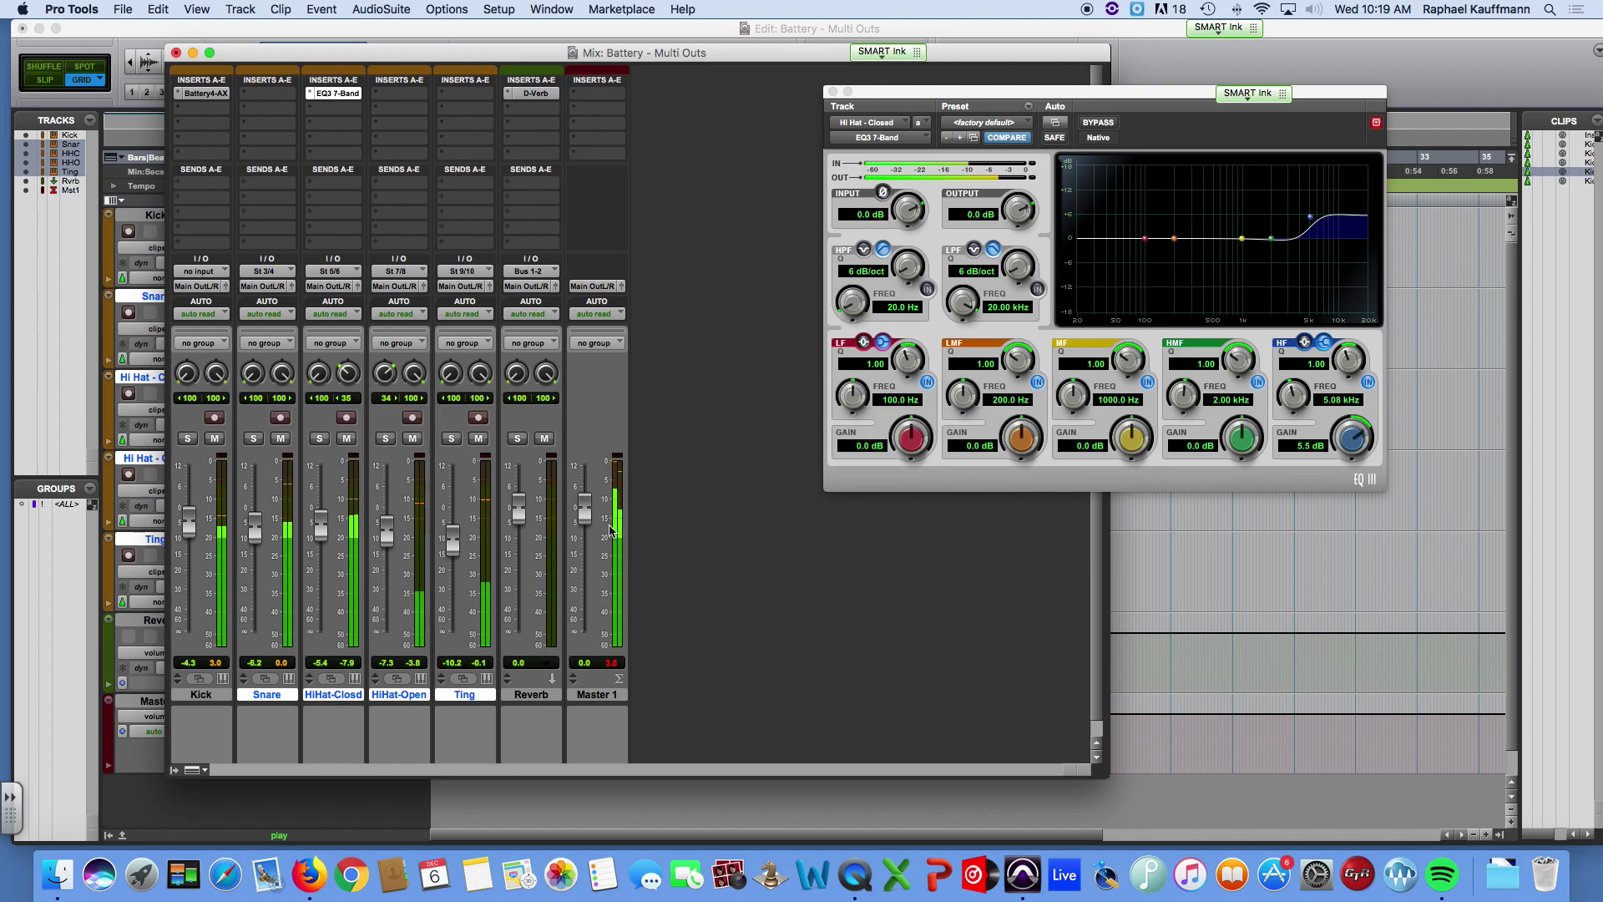
Step: Select the Reverb track, check its bus input assignment and open its D-Verb plug-in
left_click(534, 704)
left_click(533, 702)
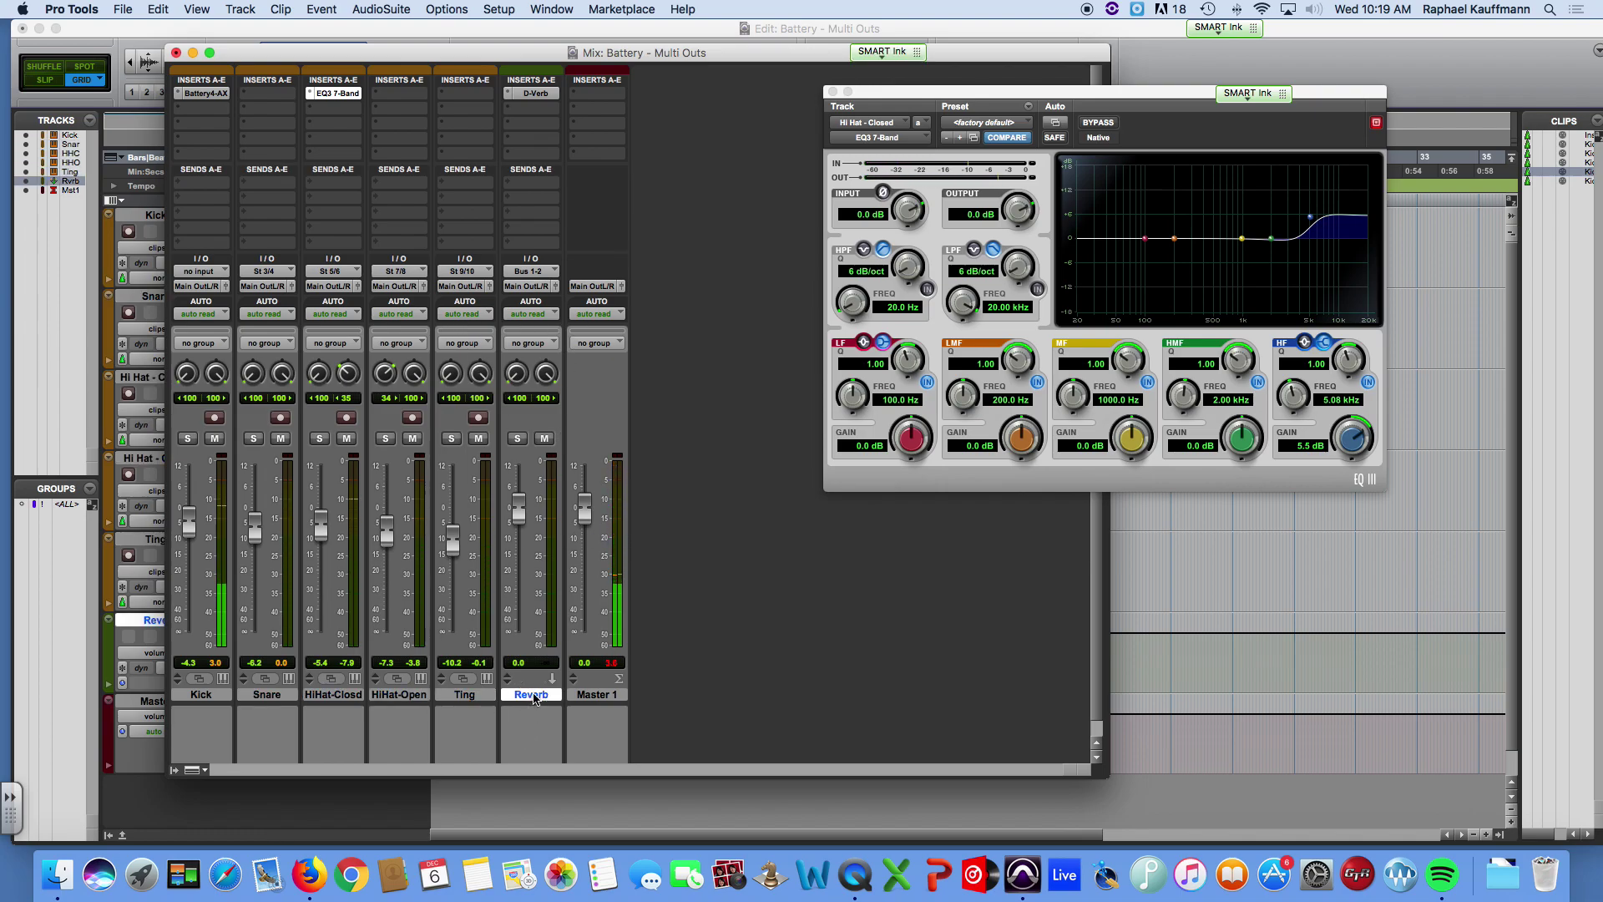
left_click(530, 268)
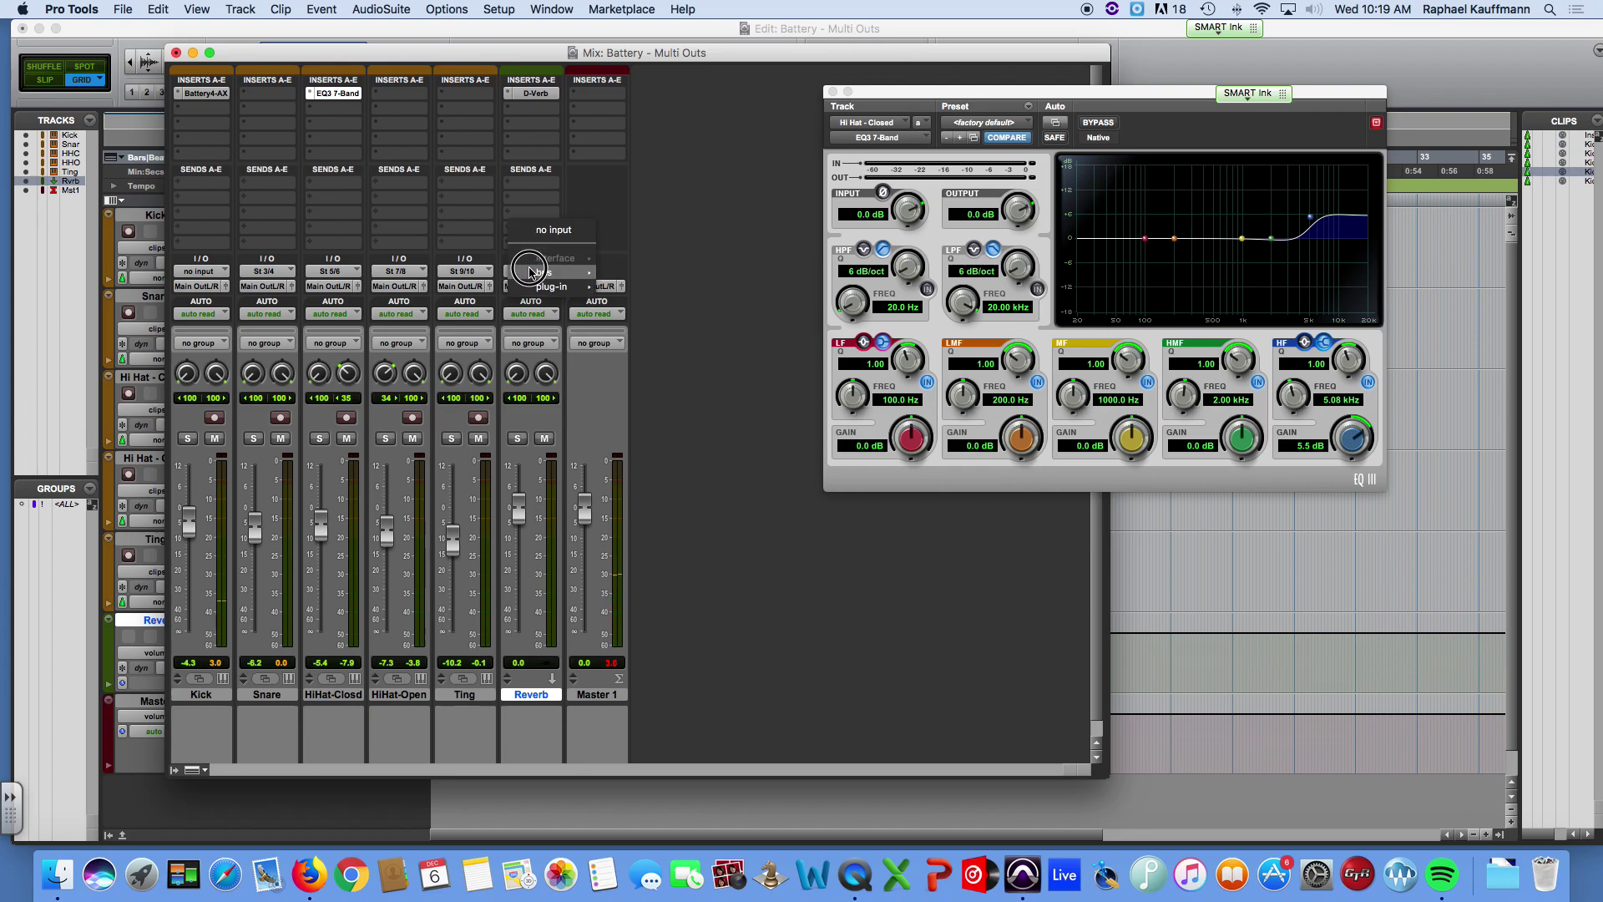
mouse_move(539, 273)
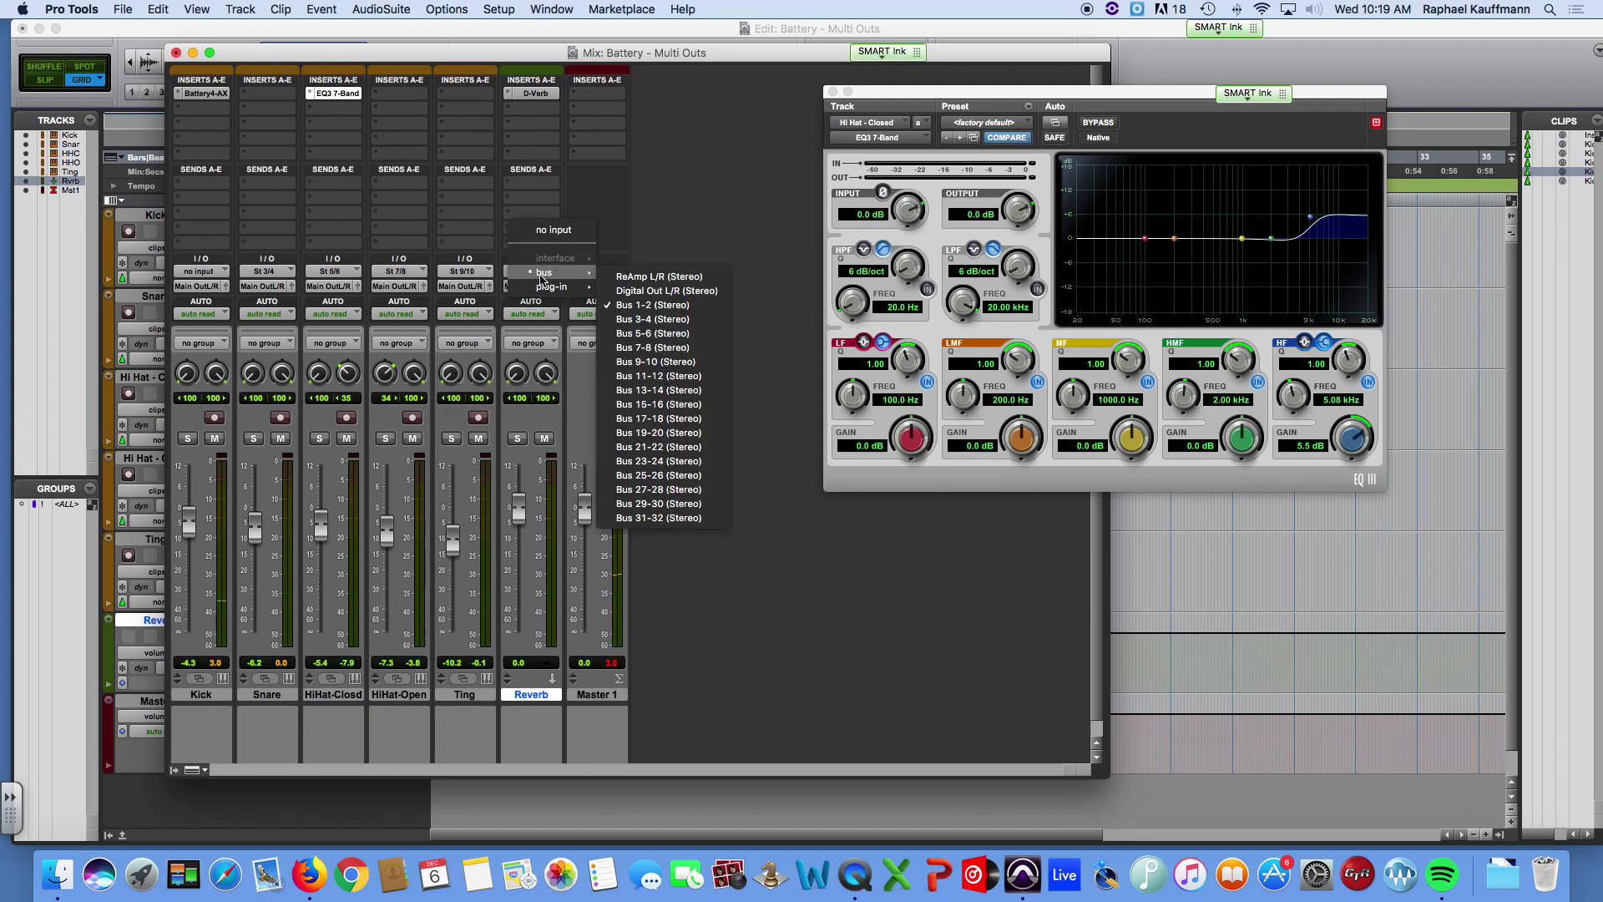
left_click(689, 225)
left_click(535, 93)
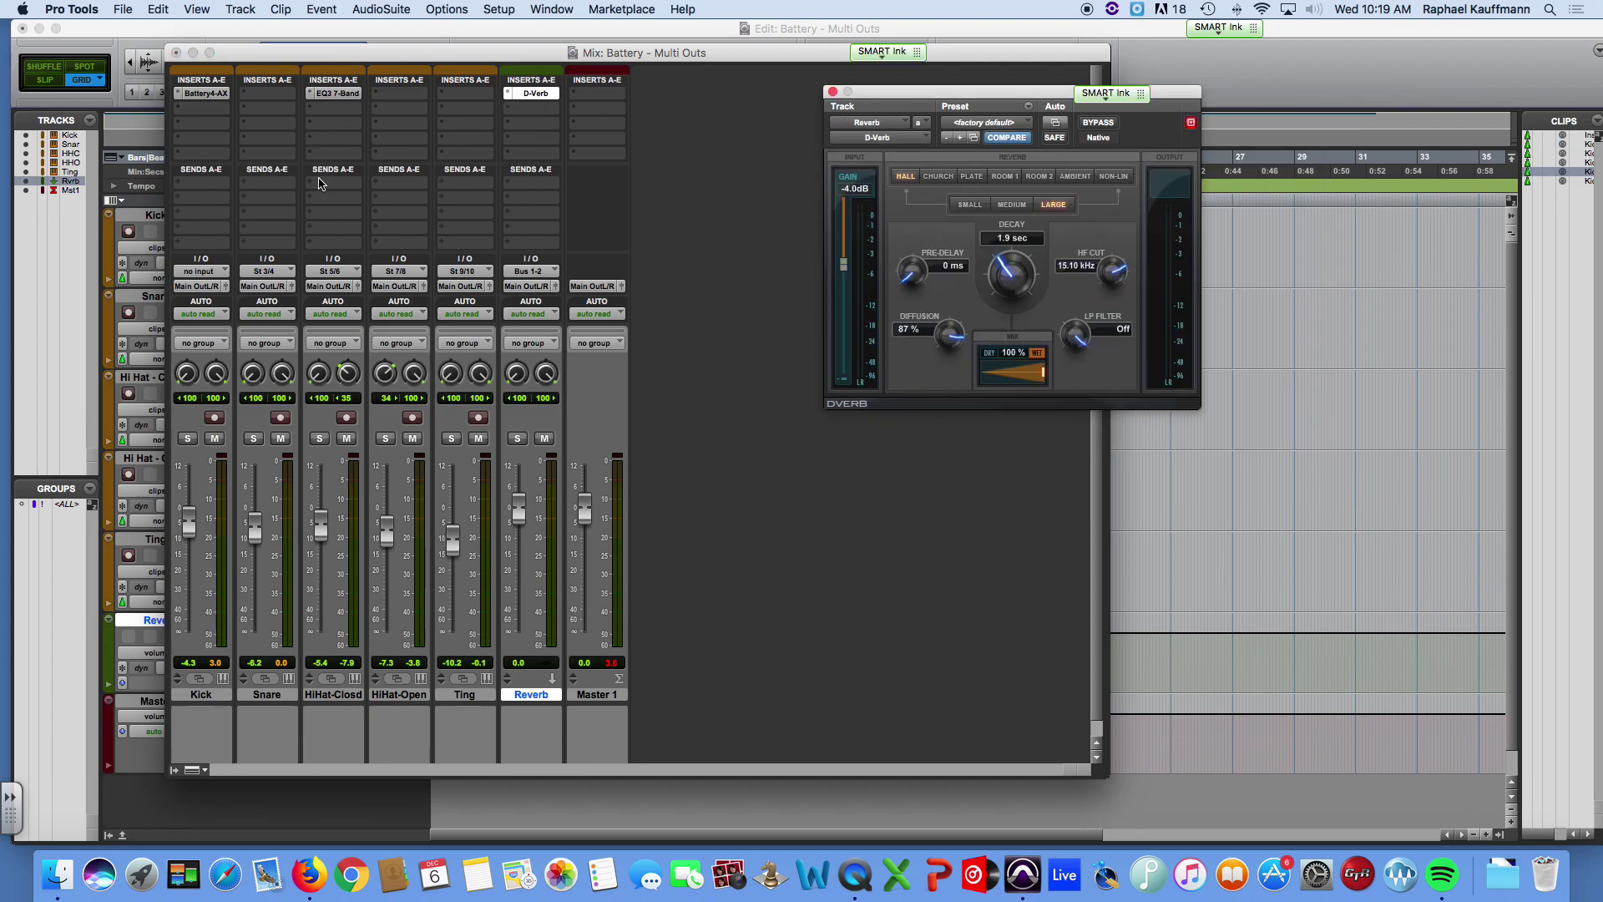
Step: Add a Bus 1-2 send to the Snare track and set its level to -11.8 dB during playback
left_click(259, 187)
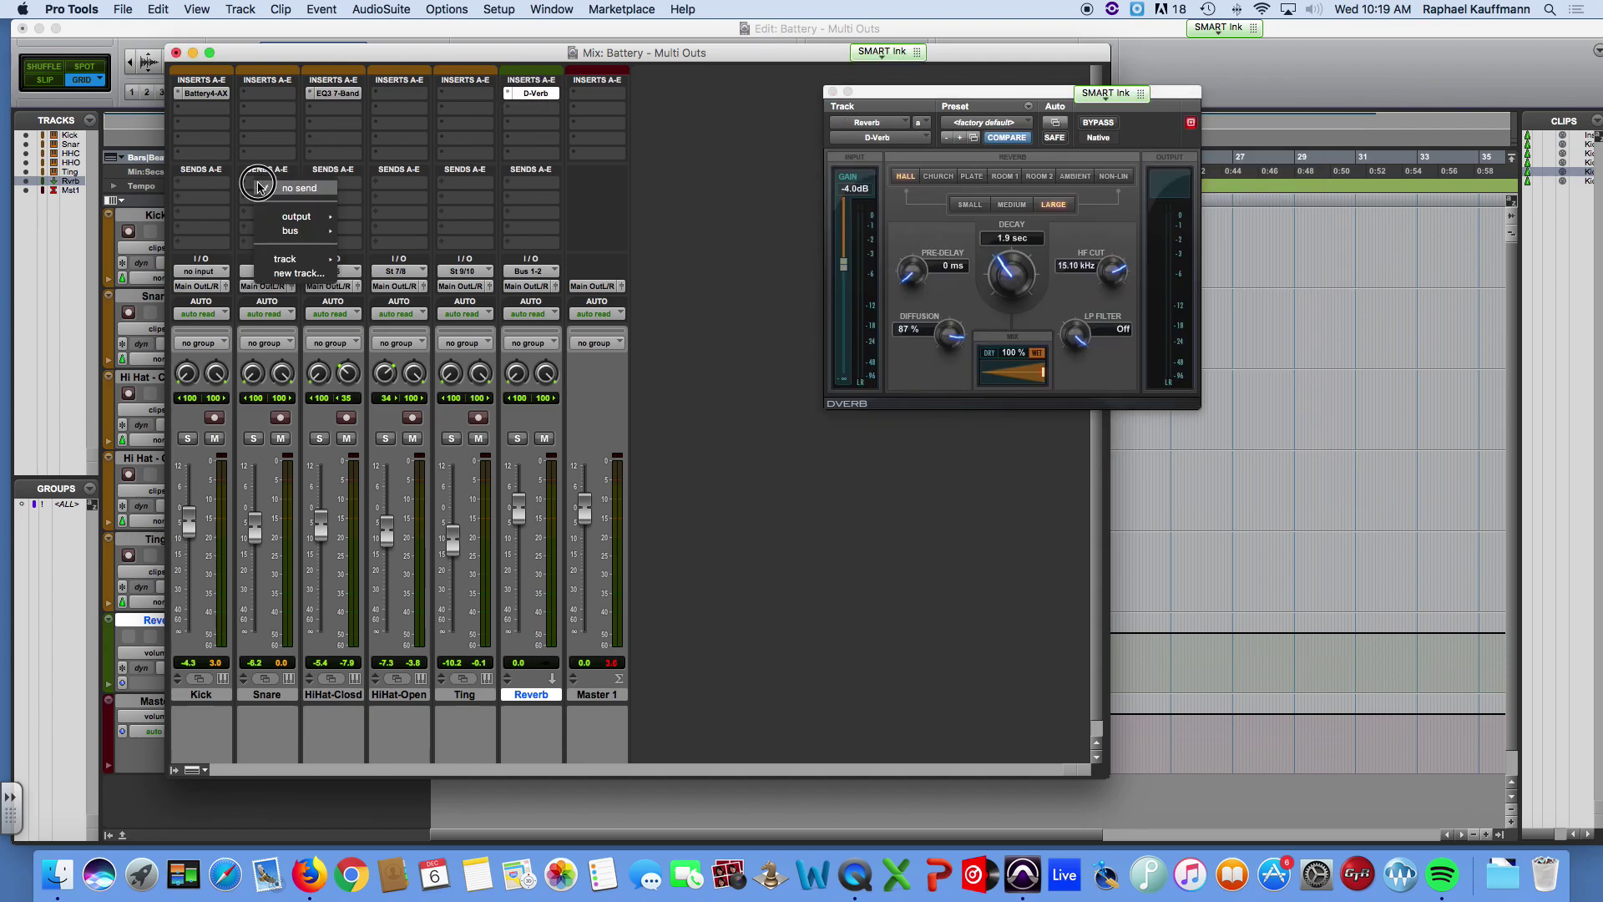
mouse_move(323, 232)
left_click(393, 167)
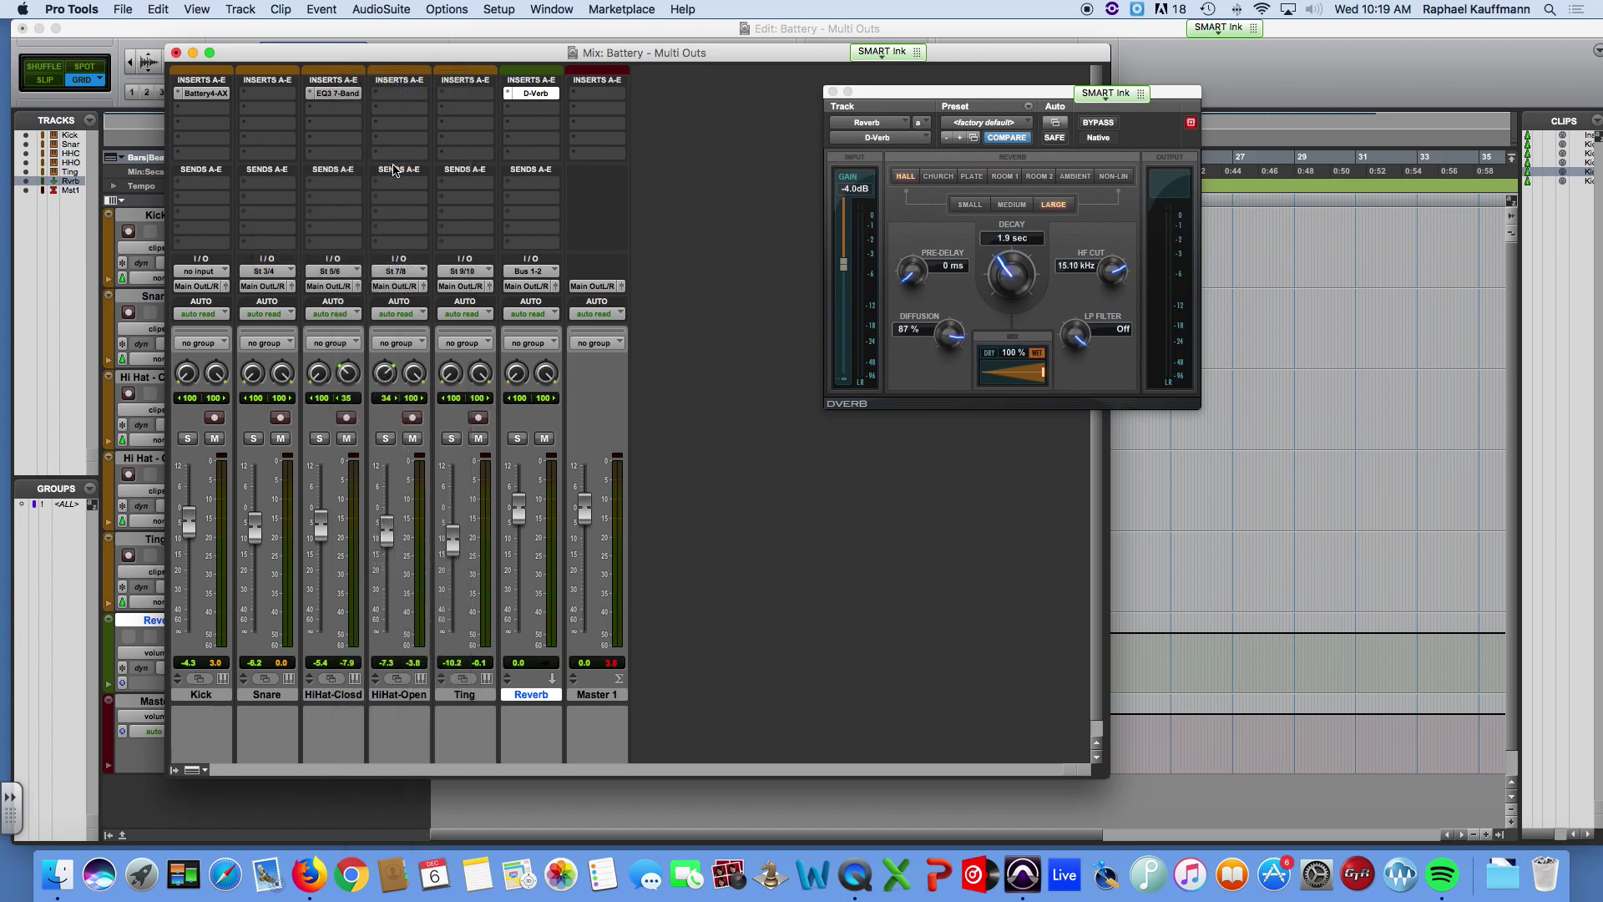
key("space")
left_click_drag(282, 389, 288, 306)
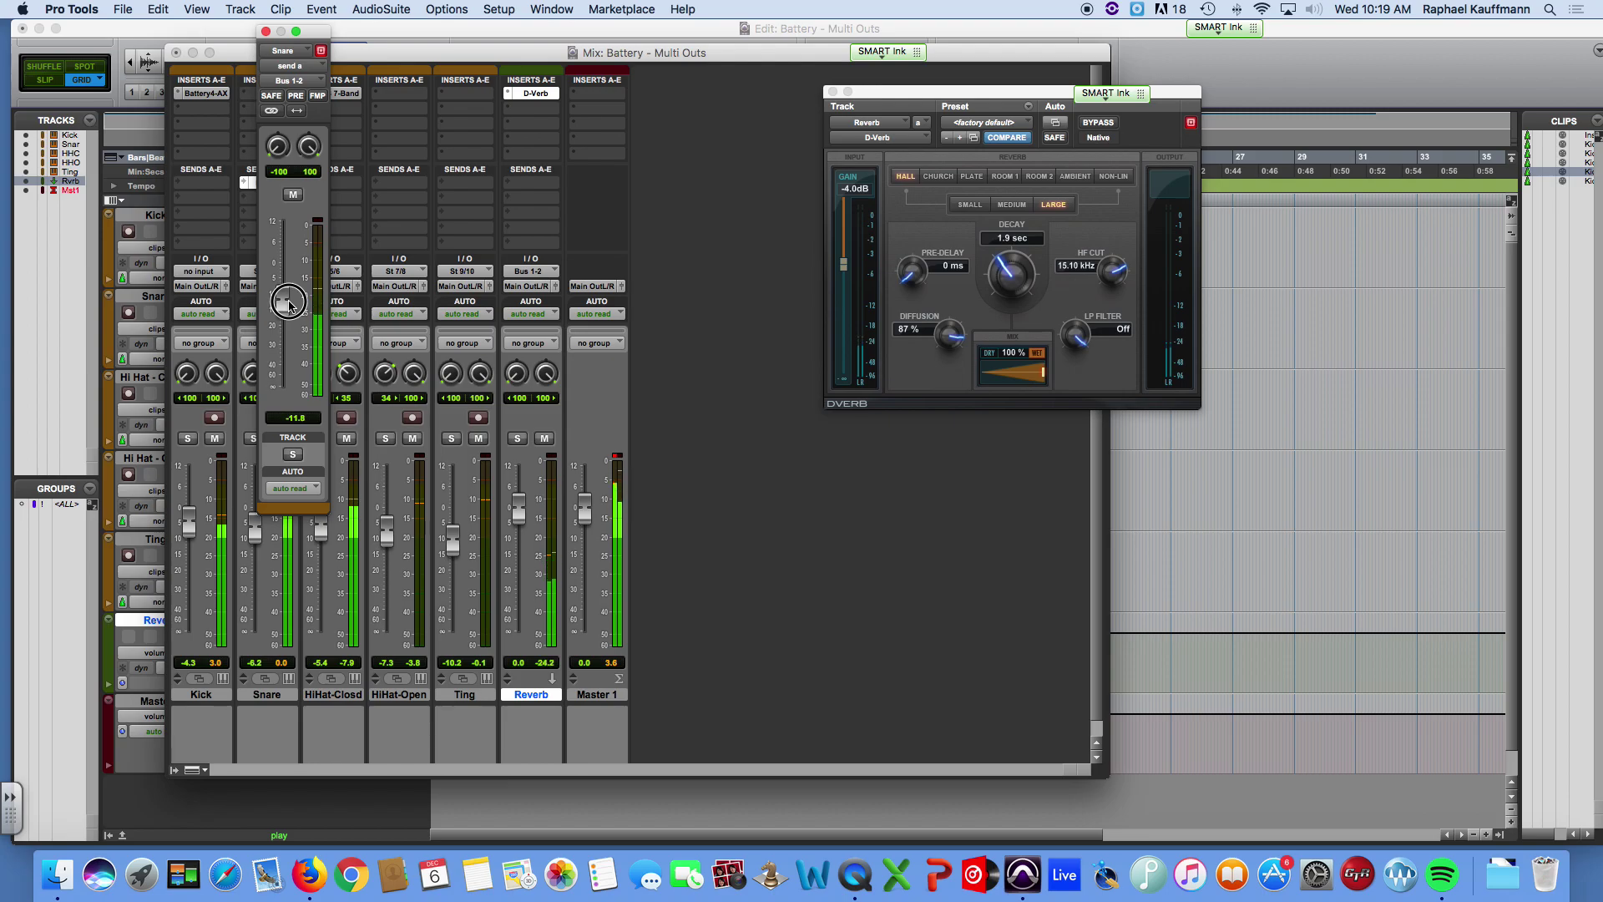
left_click(267, 31)
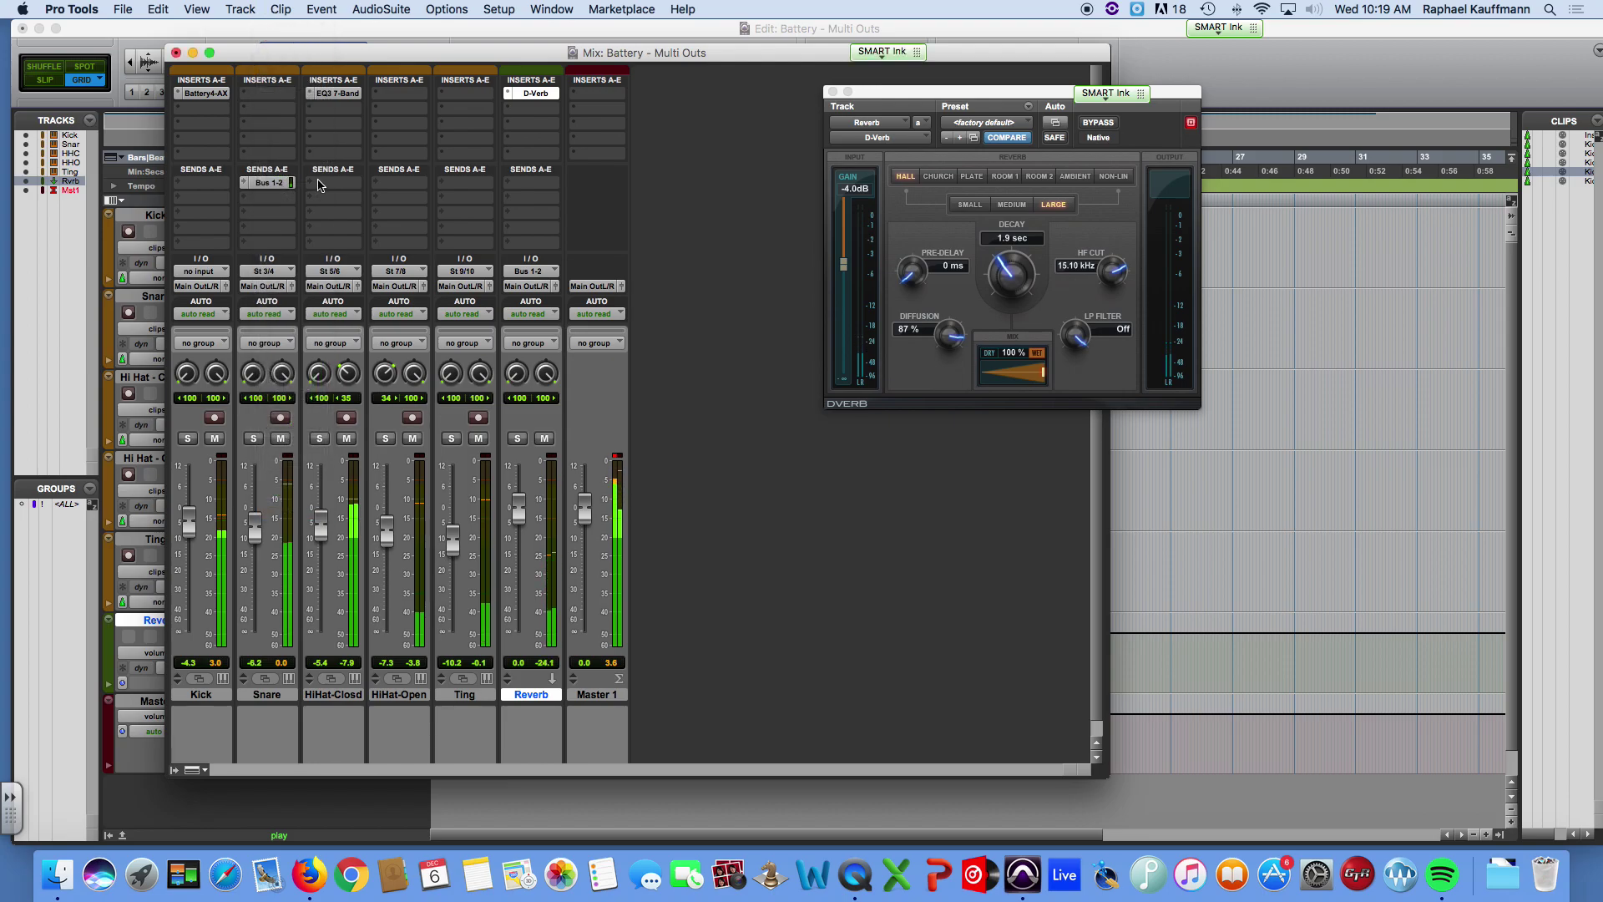
Step: Add a stereo Bus 1-2 send to the HiHat-Closd track and set its level to -6.8 dB
left_click(333, 182)
mouse_move(333, 231)
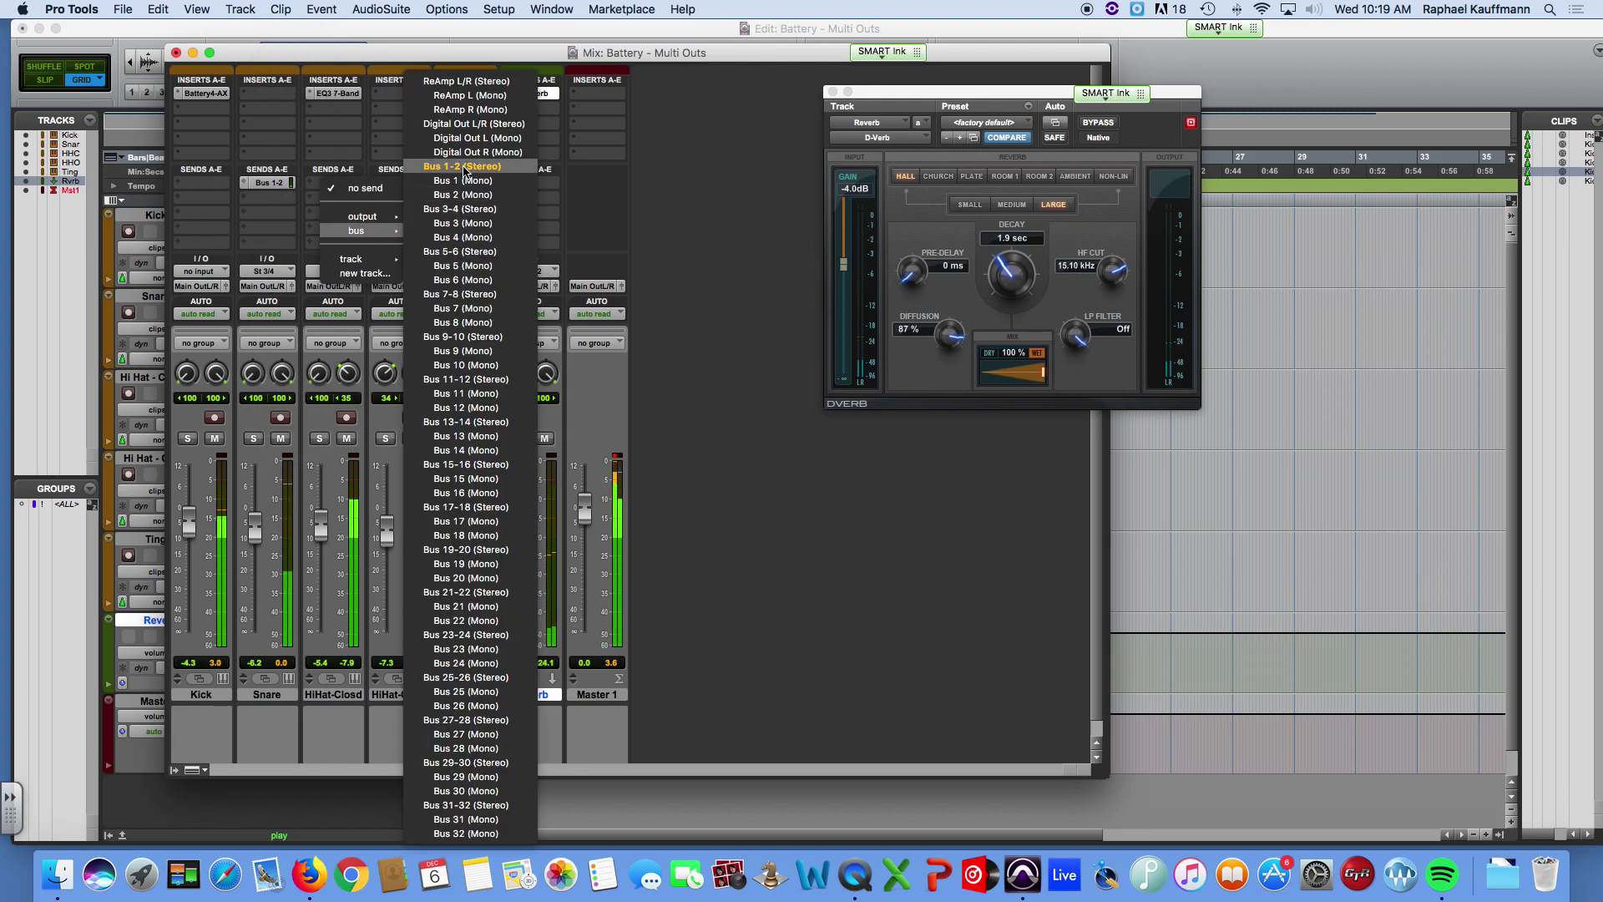
left_click(467, 160)
left_click_drag(282, 385, 287, 283)
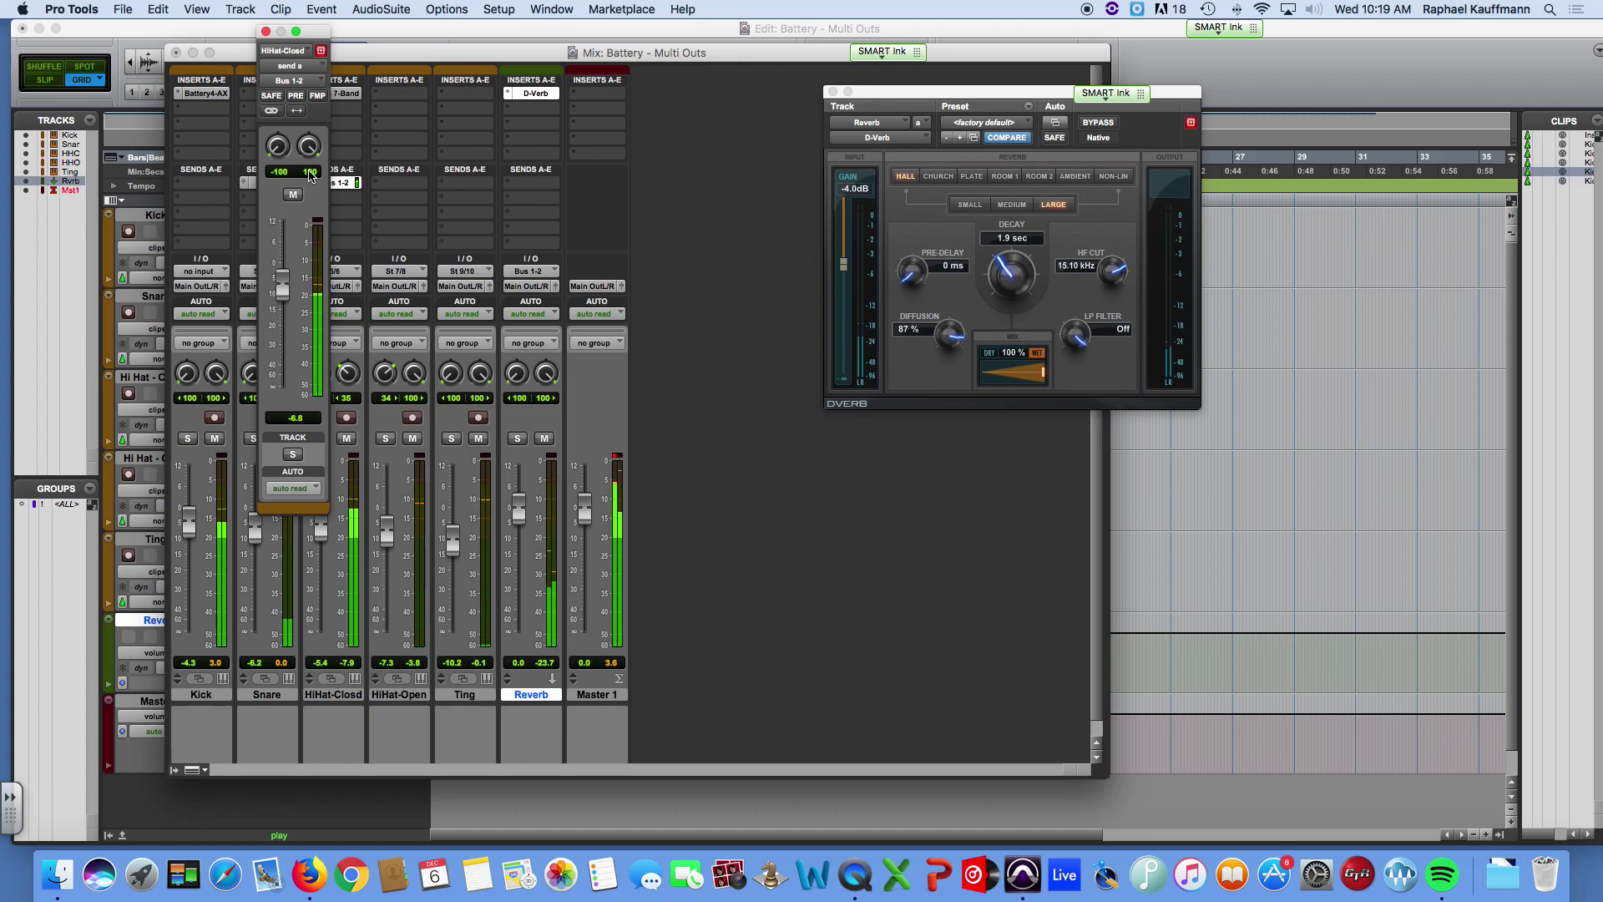
left_click(266, 31)
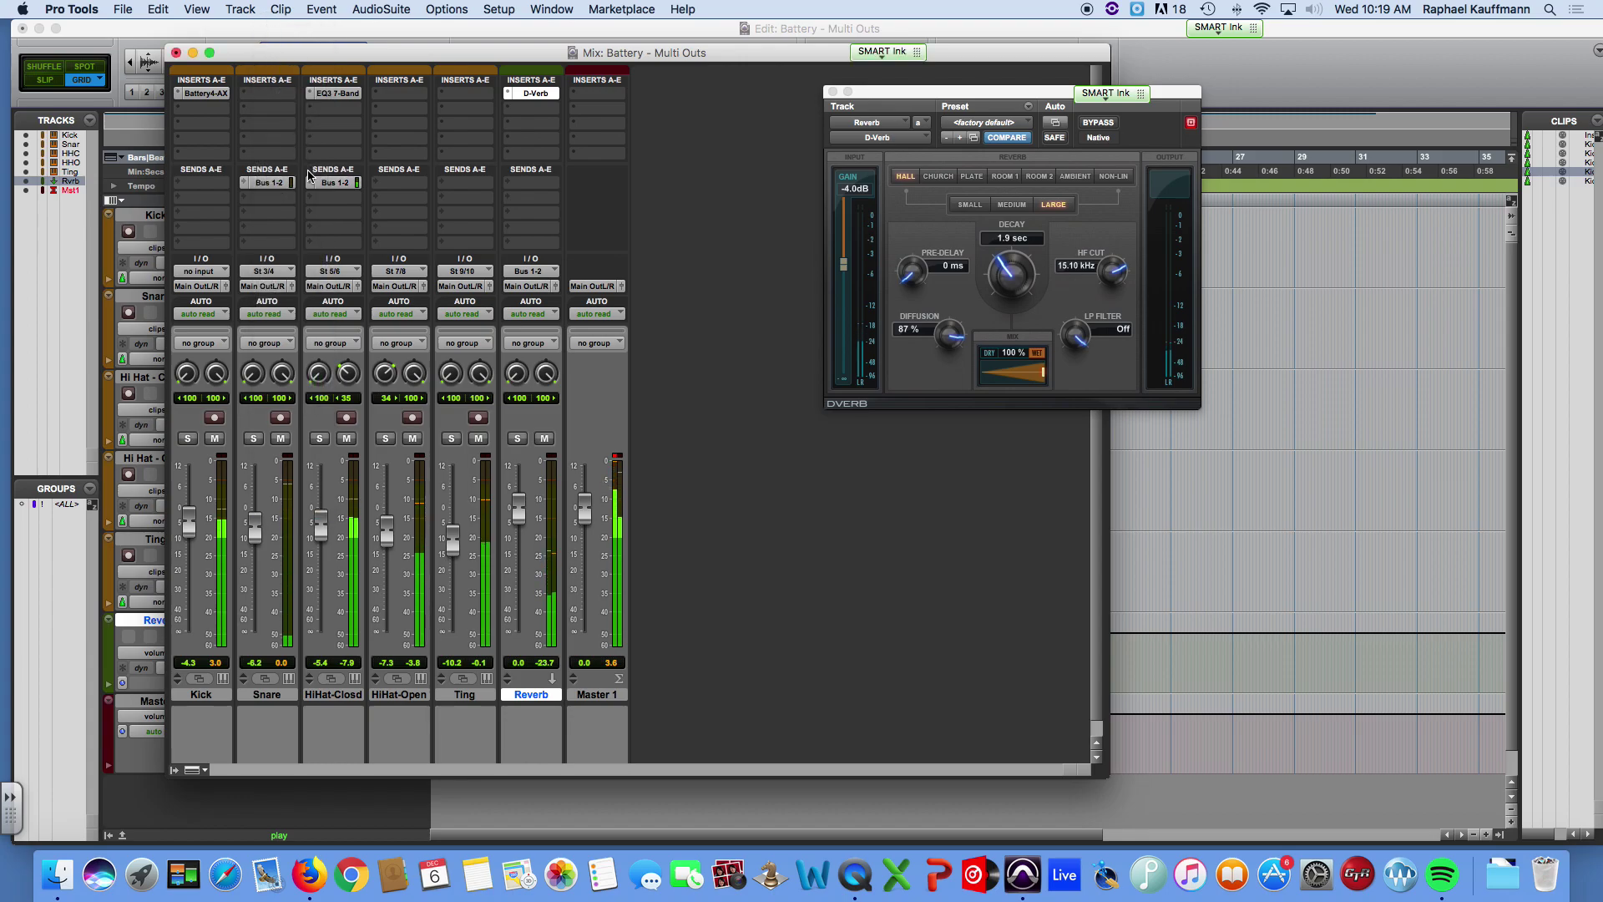
Step: Copy the closed hi-hat's Bus 1-2 send to the HiHat-Open track and check its send level
left_click_drag(391, 188, 402, 212)
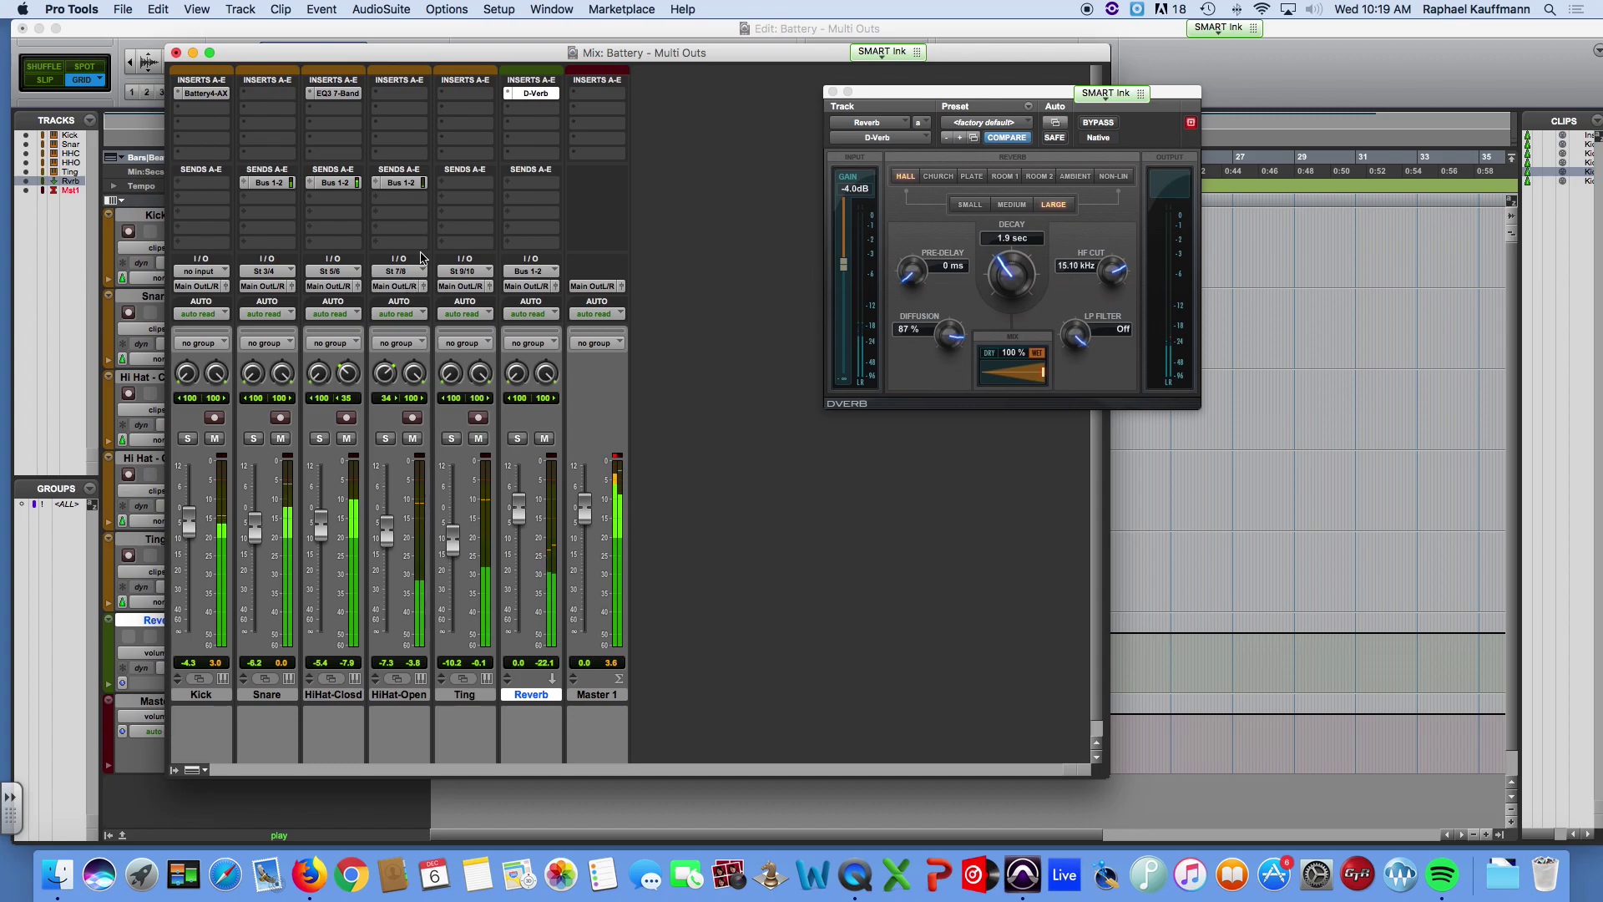
left_click(394, 185)
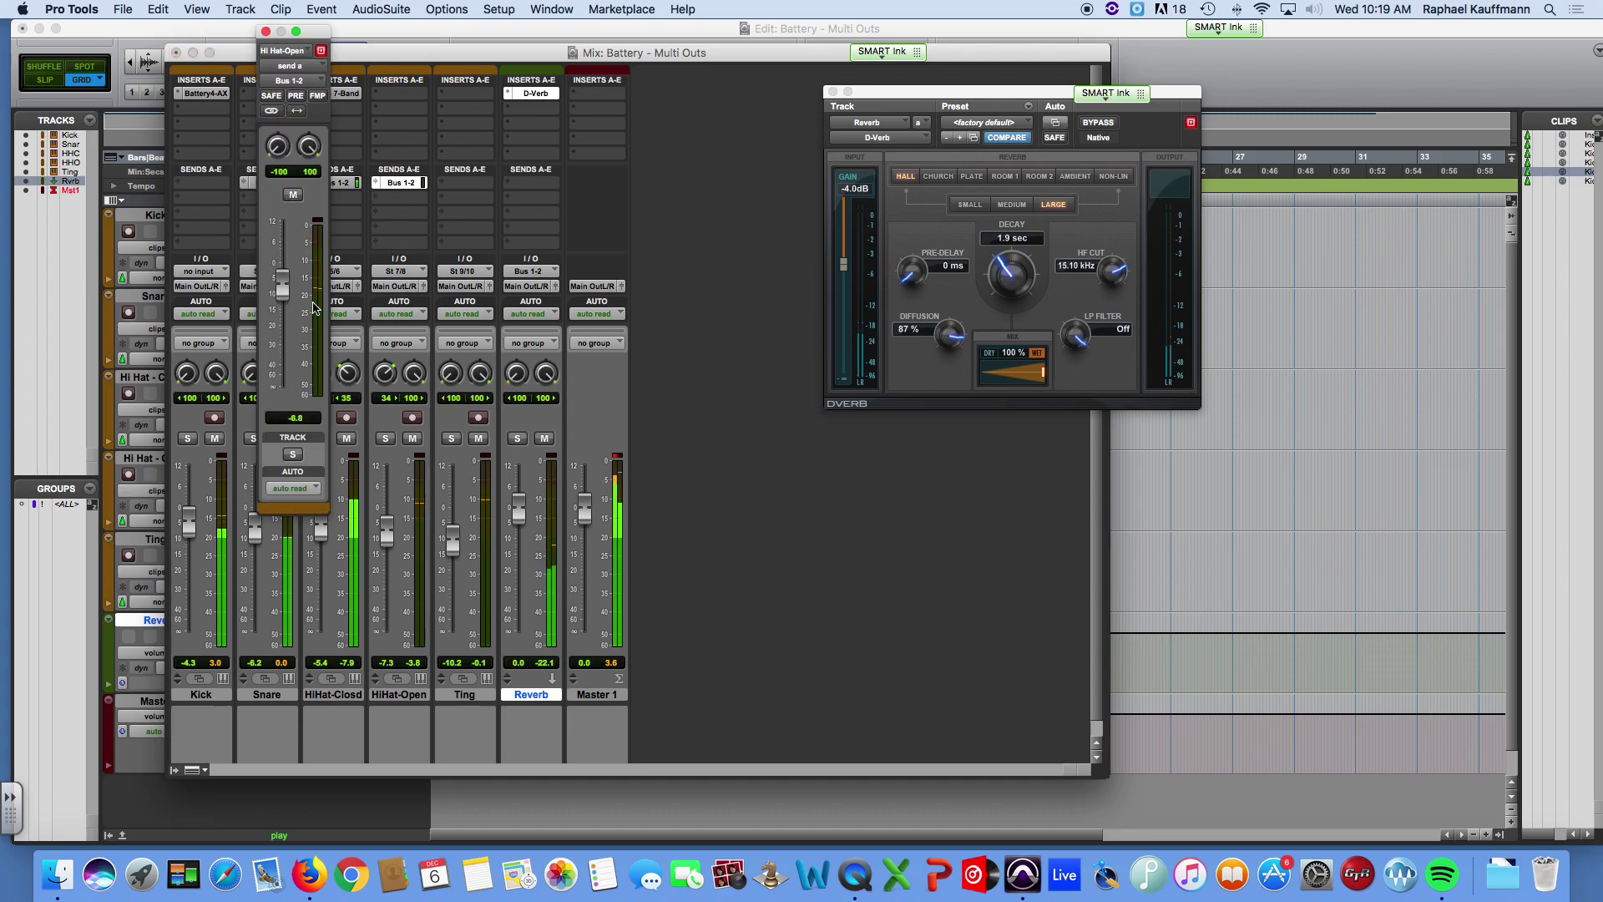
left_click(265, 32)
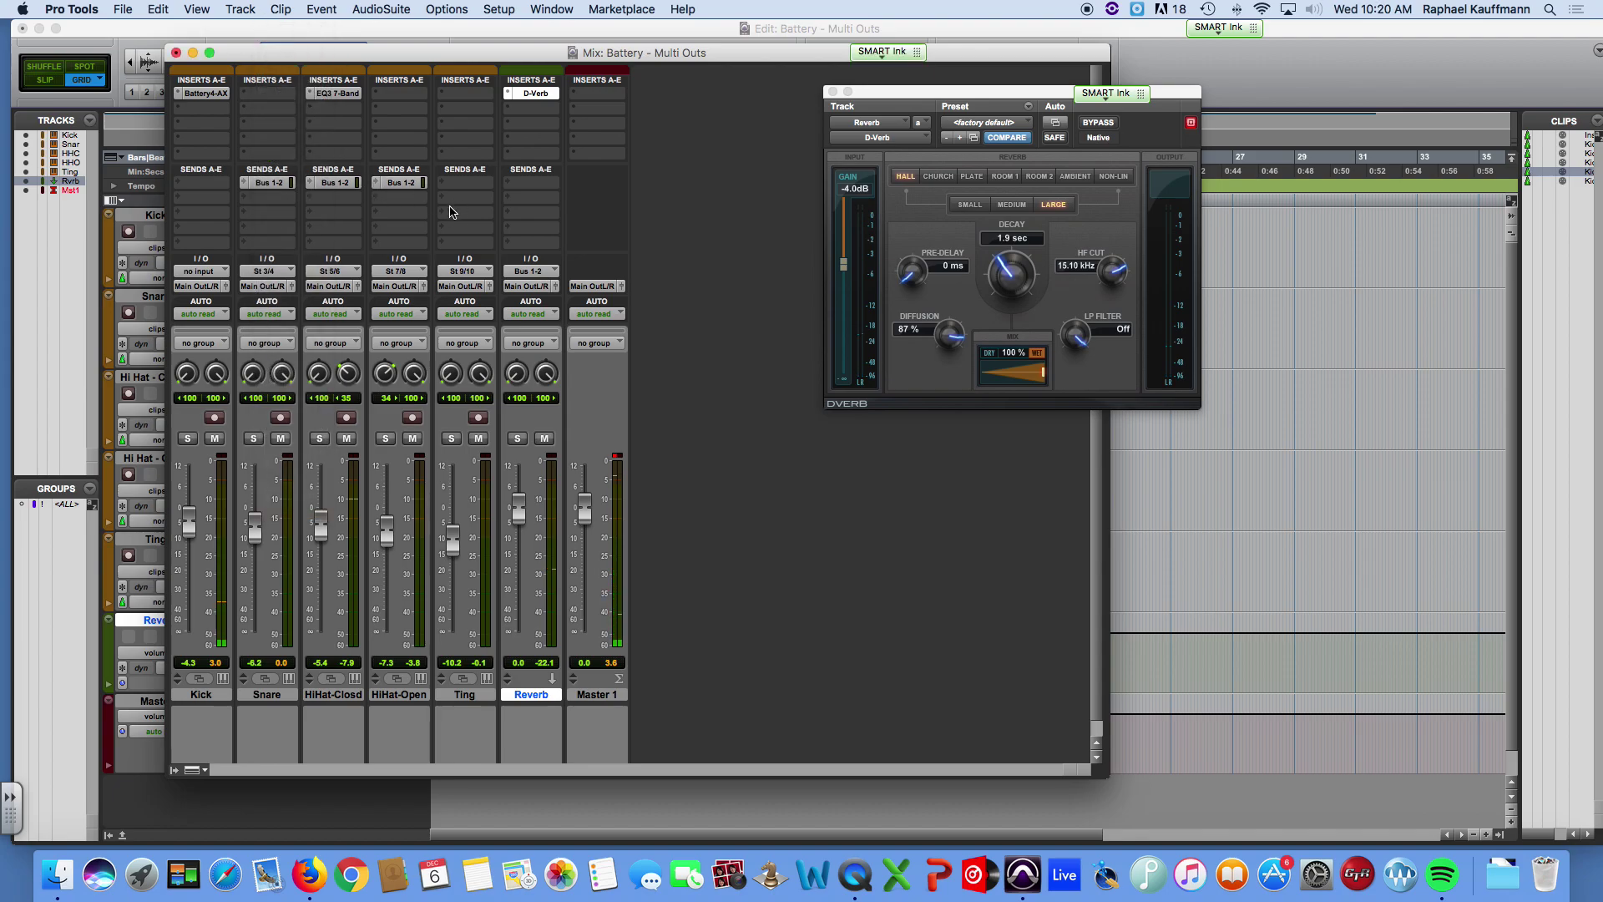
Step: Start playback and copy the HiHat-Open track's Bus 1-2 send to the Ting track
key("space")
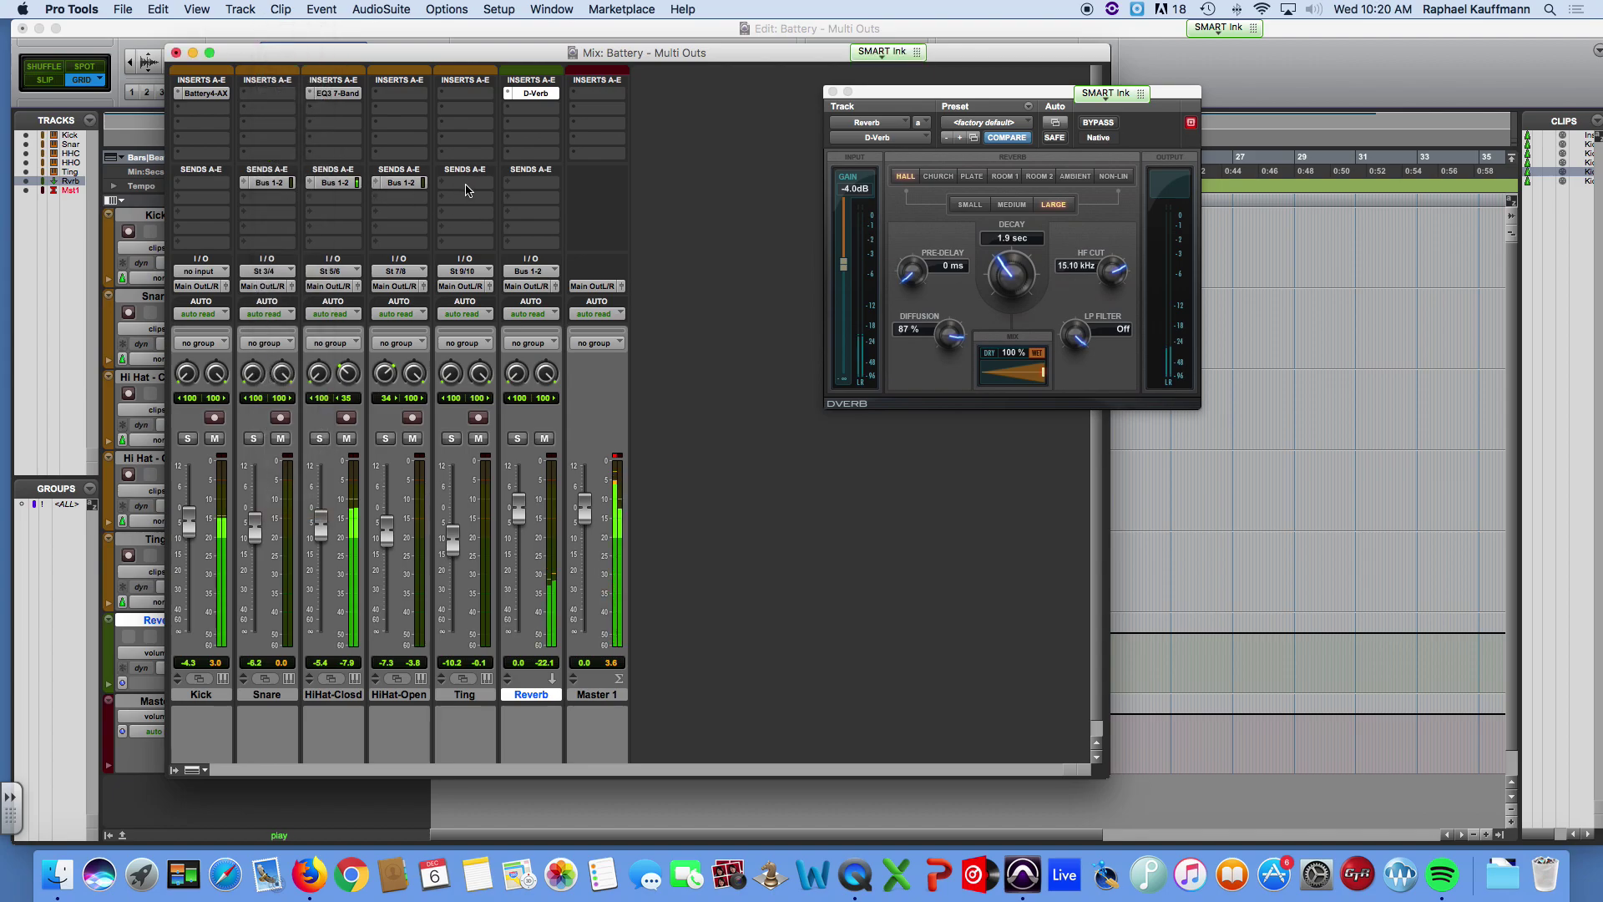
left_click(404, 186)
left_click_drag(403, 185, 455, 184)
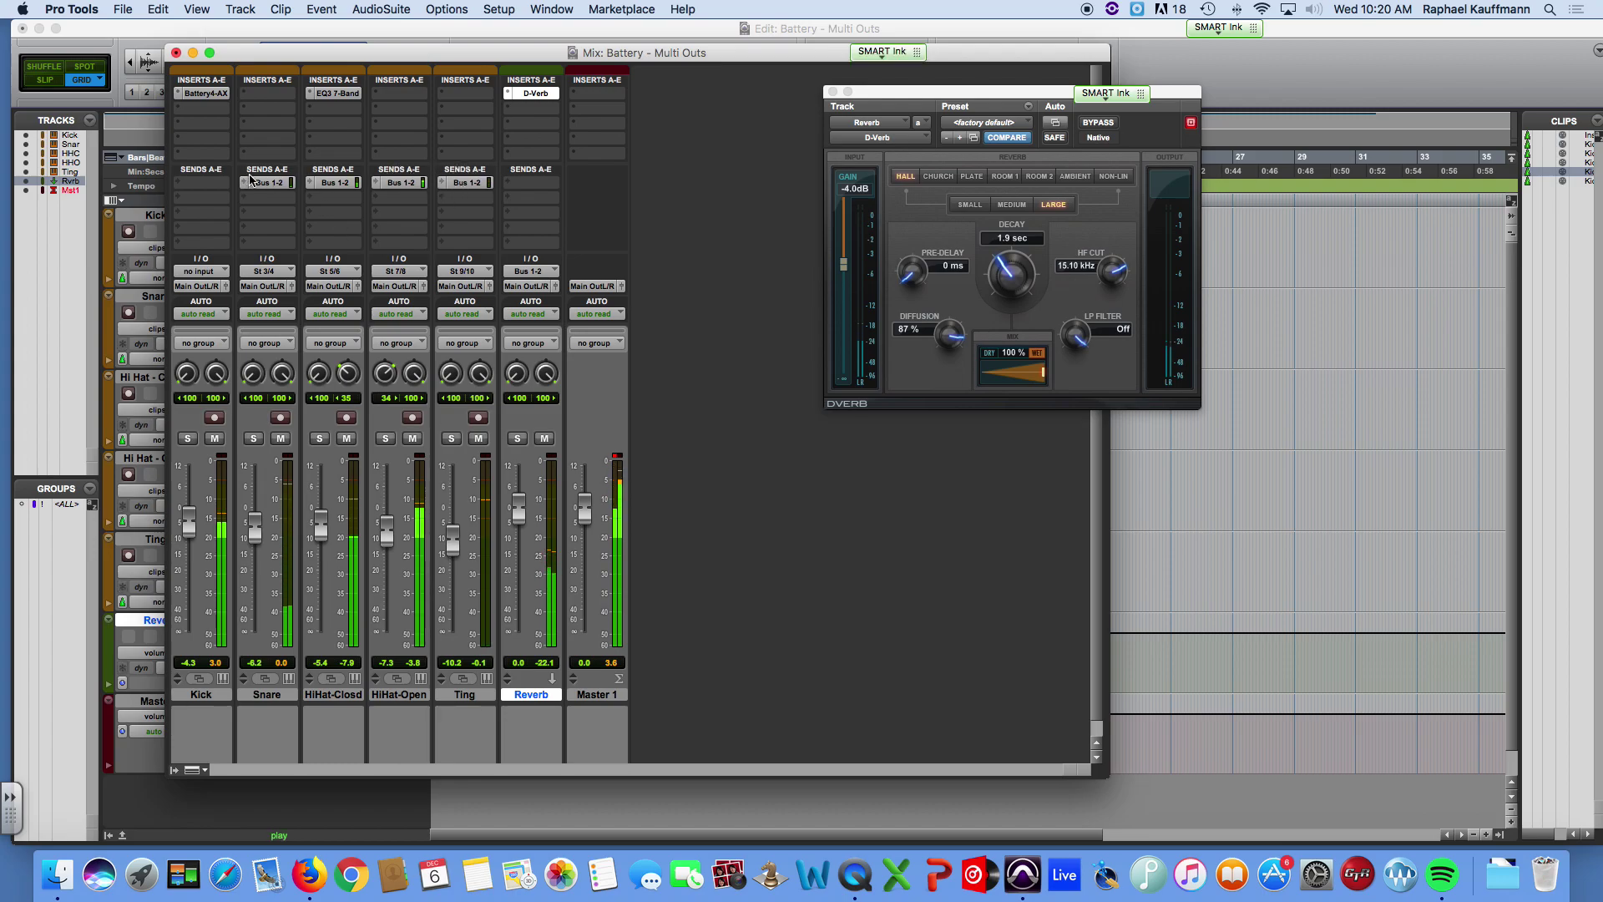
Step: Copy the Snare's Bus 1-2 send to the Kick track and set its level to -30.8 dB during playback
left_click_drag(248, 182, 209, 183)
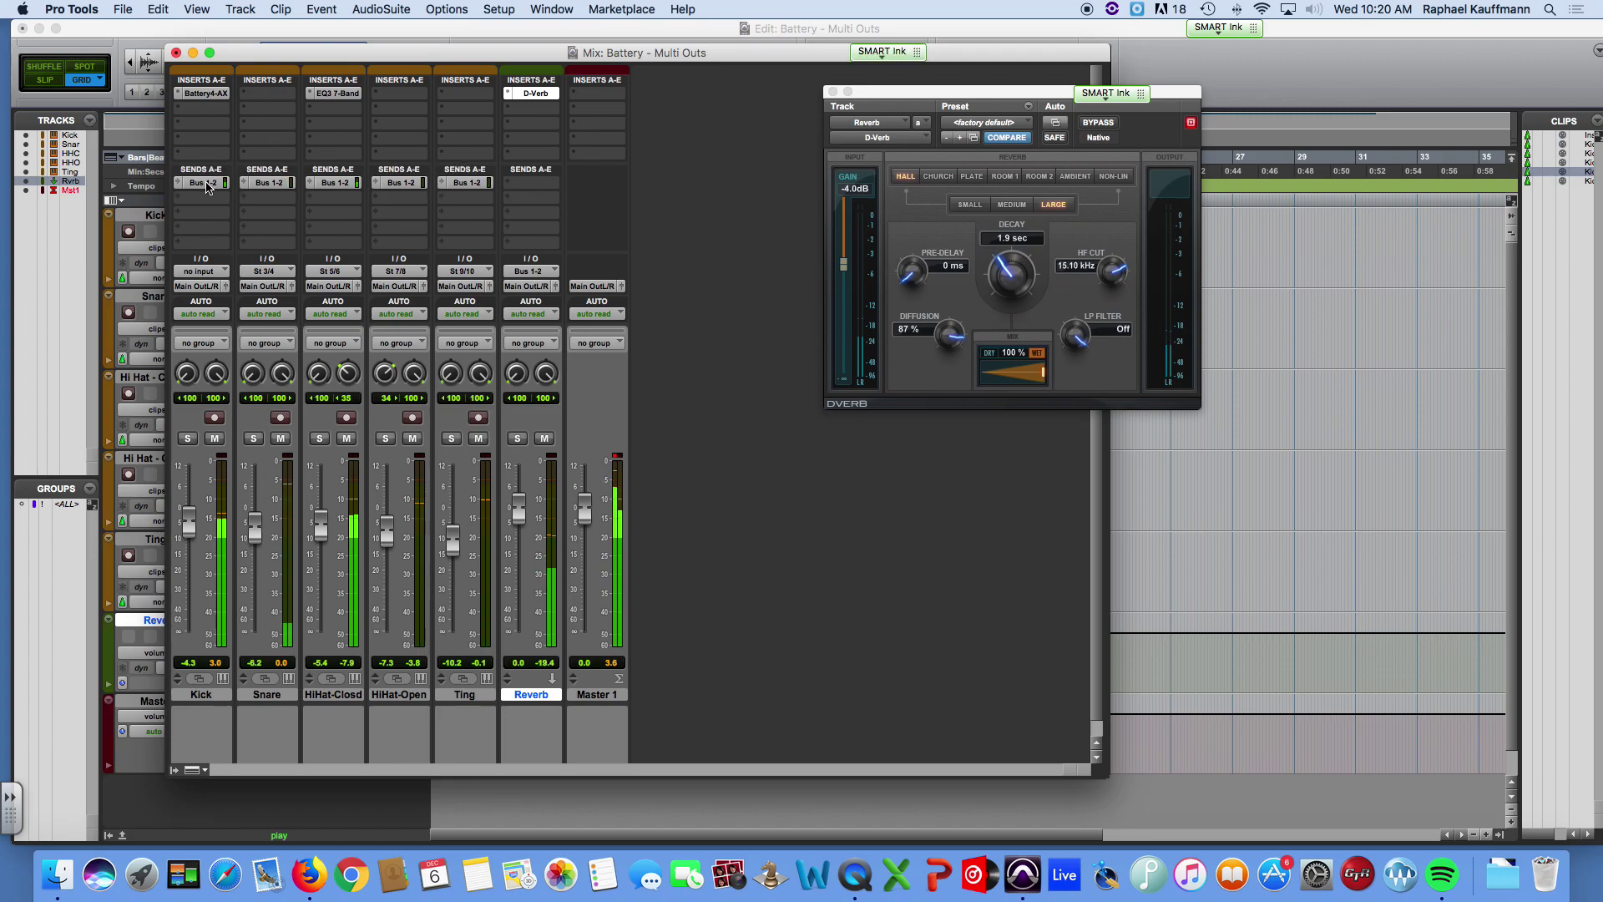
left_click(201, 182)
left_click_drag(284, 299, 284, 351)
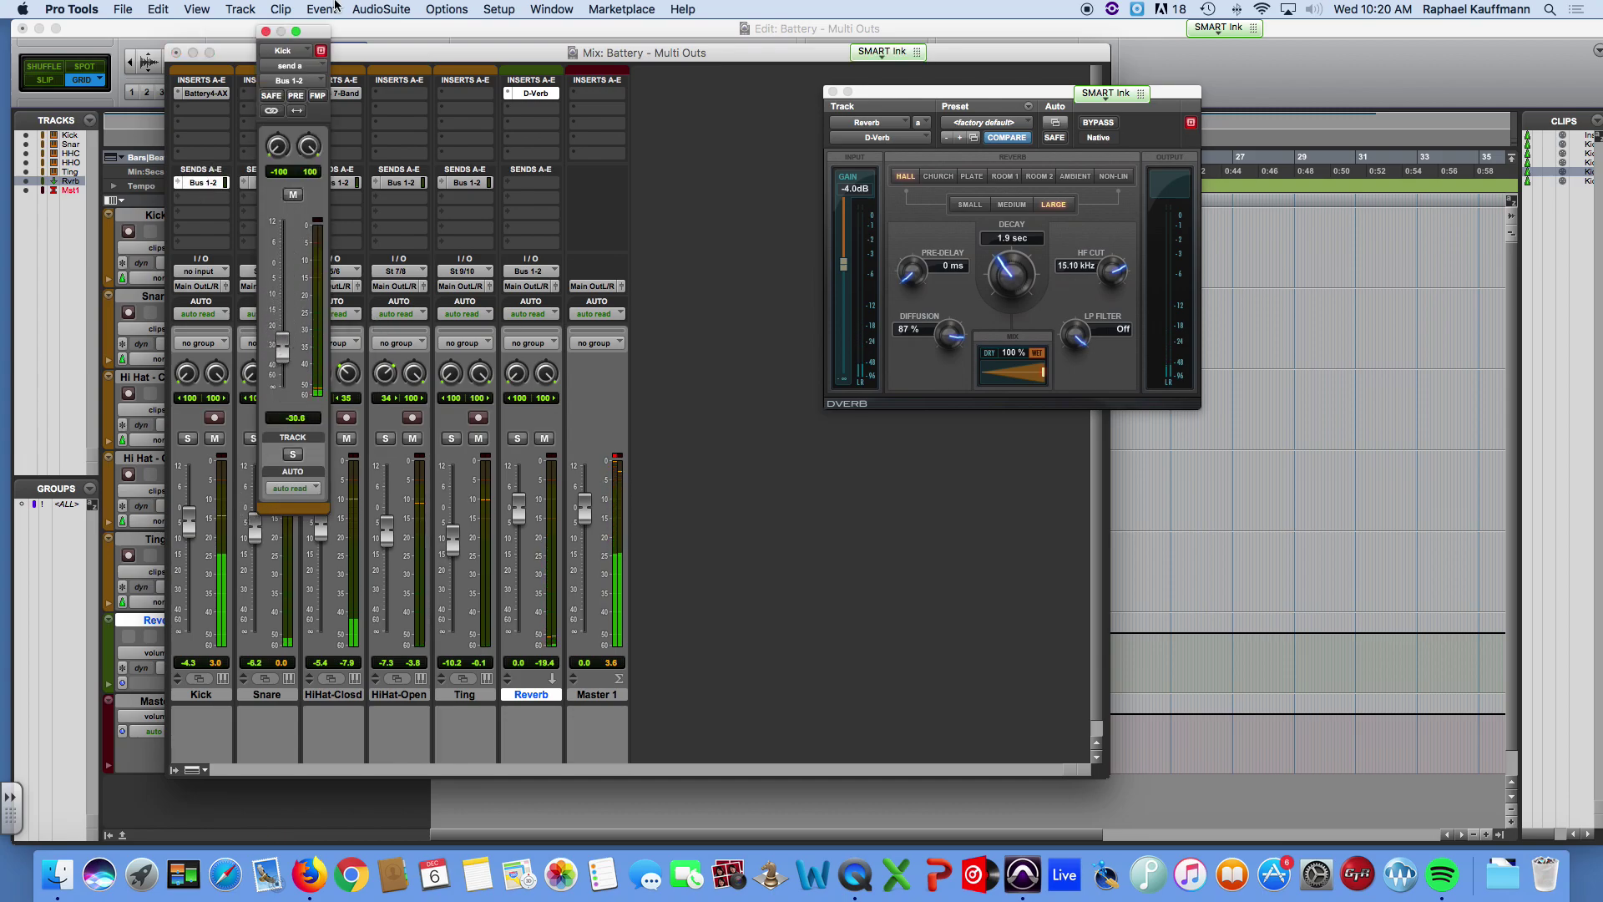
left_click(265, 31)
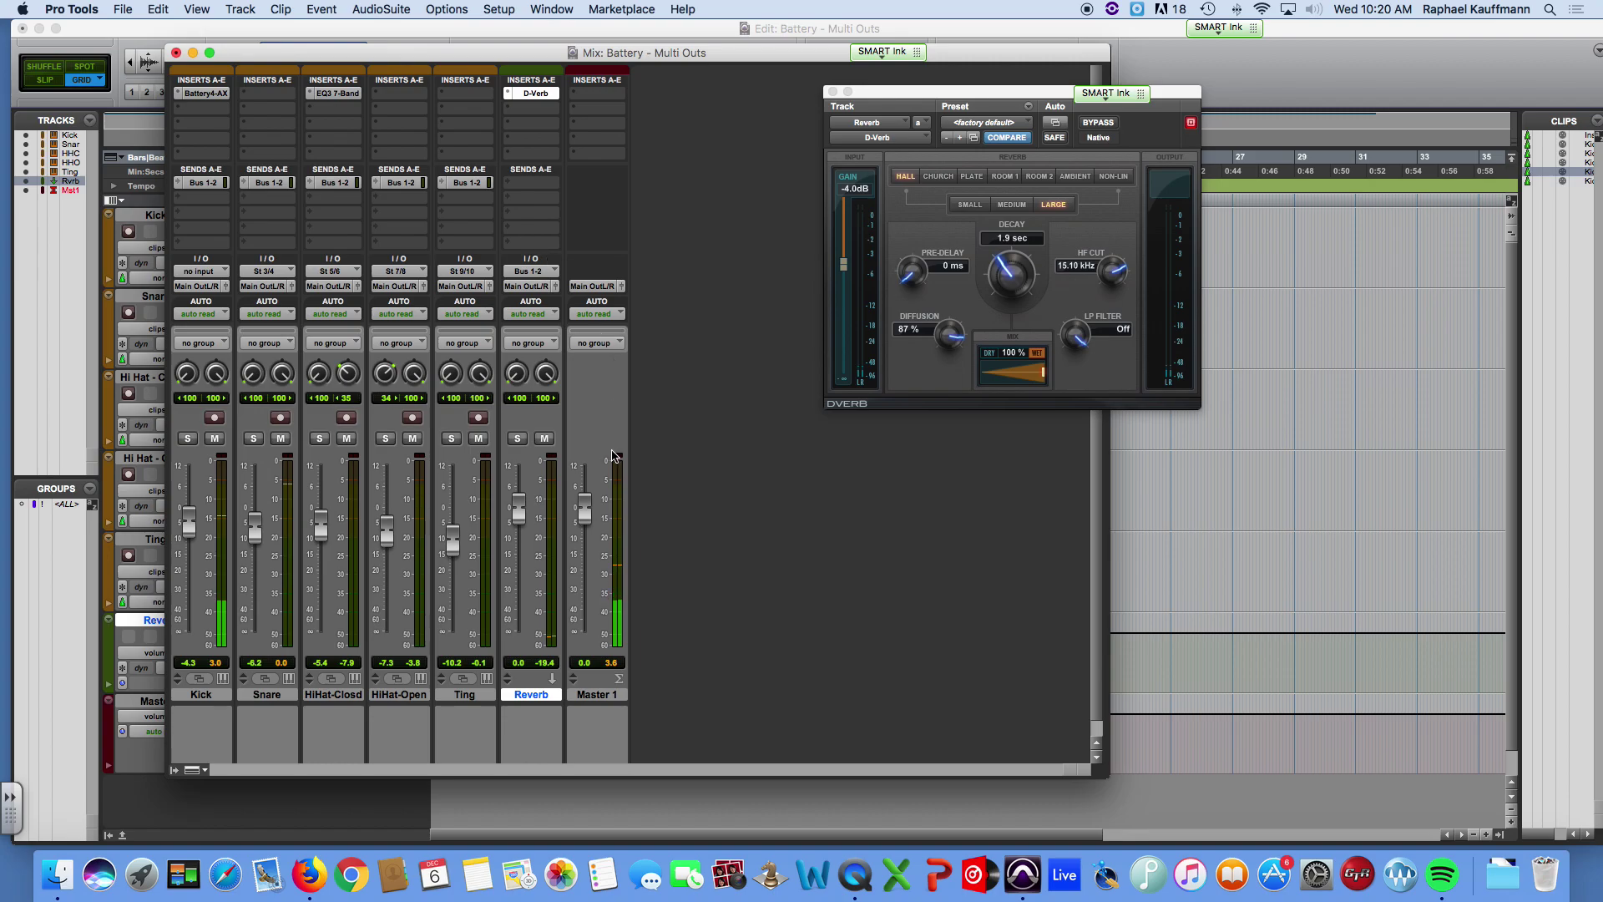
key("space")
Step: Open the Kick track's Battery 4 plug-in and move the Mix window aside to uncover the Edit window's track controls
left_click(223, 94)
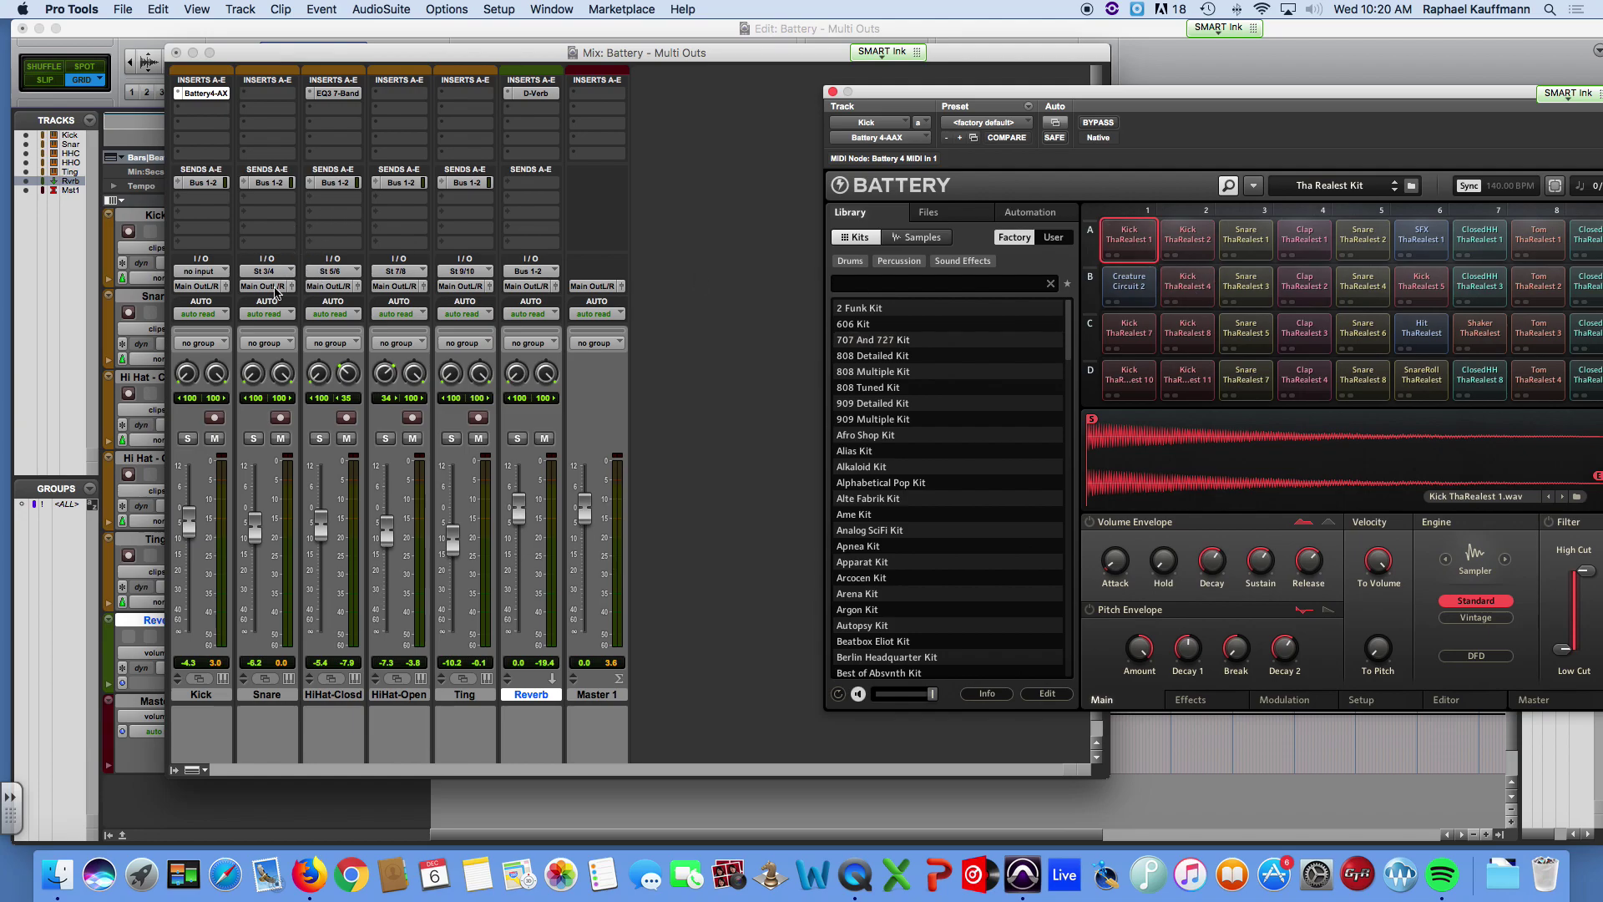
left_click_drag(245, 56, 365, 54)
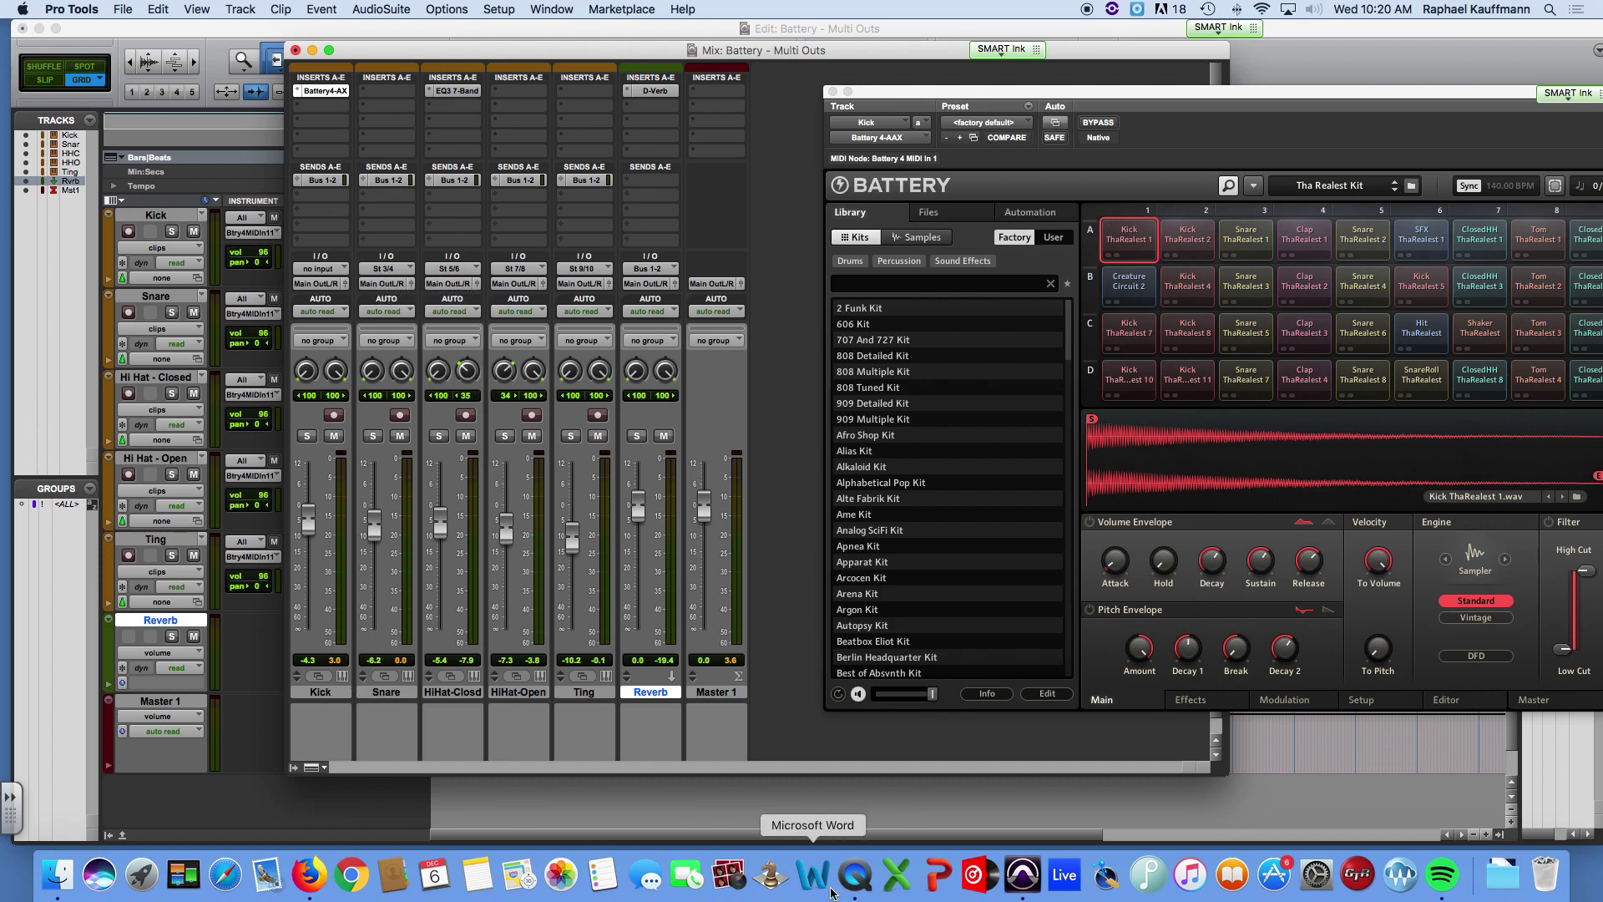
Step: Switch to QuickTime Player and close the screen recording, naming it "Battery - Multiple Outputs" with Desktop as the save location
left_click(856, 876)
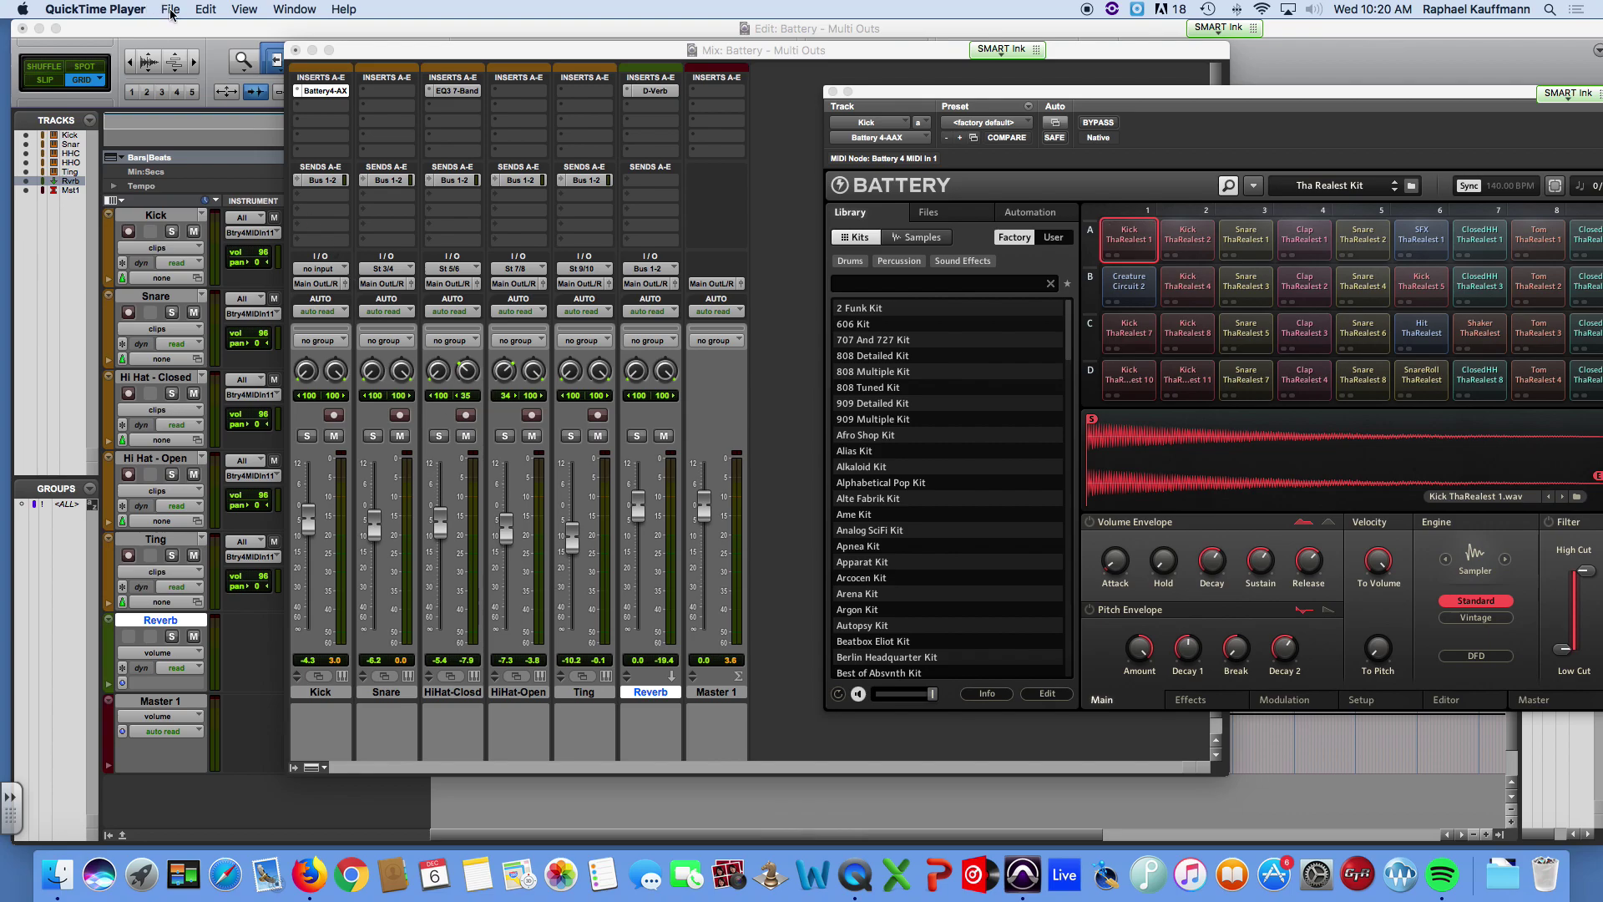
key("super+w")
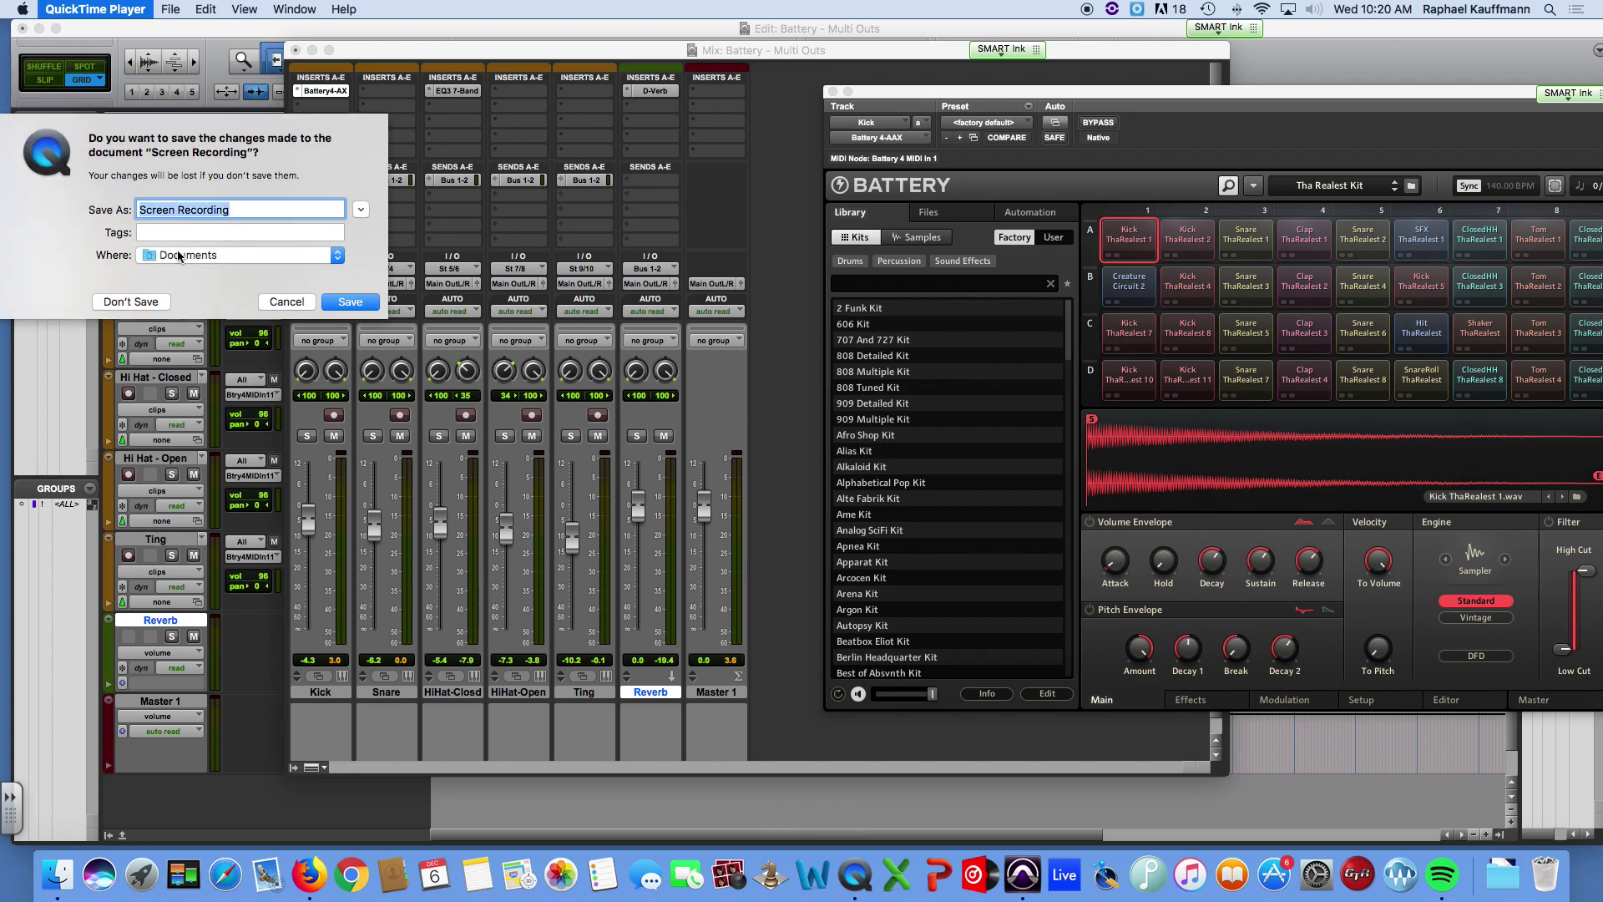
type("Battery - Multiple Outputs")
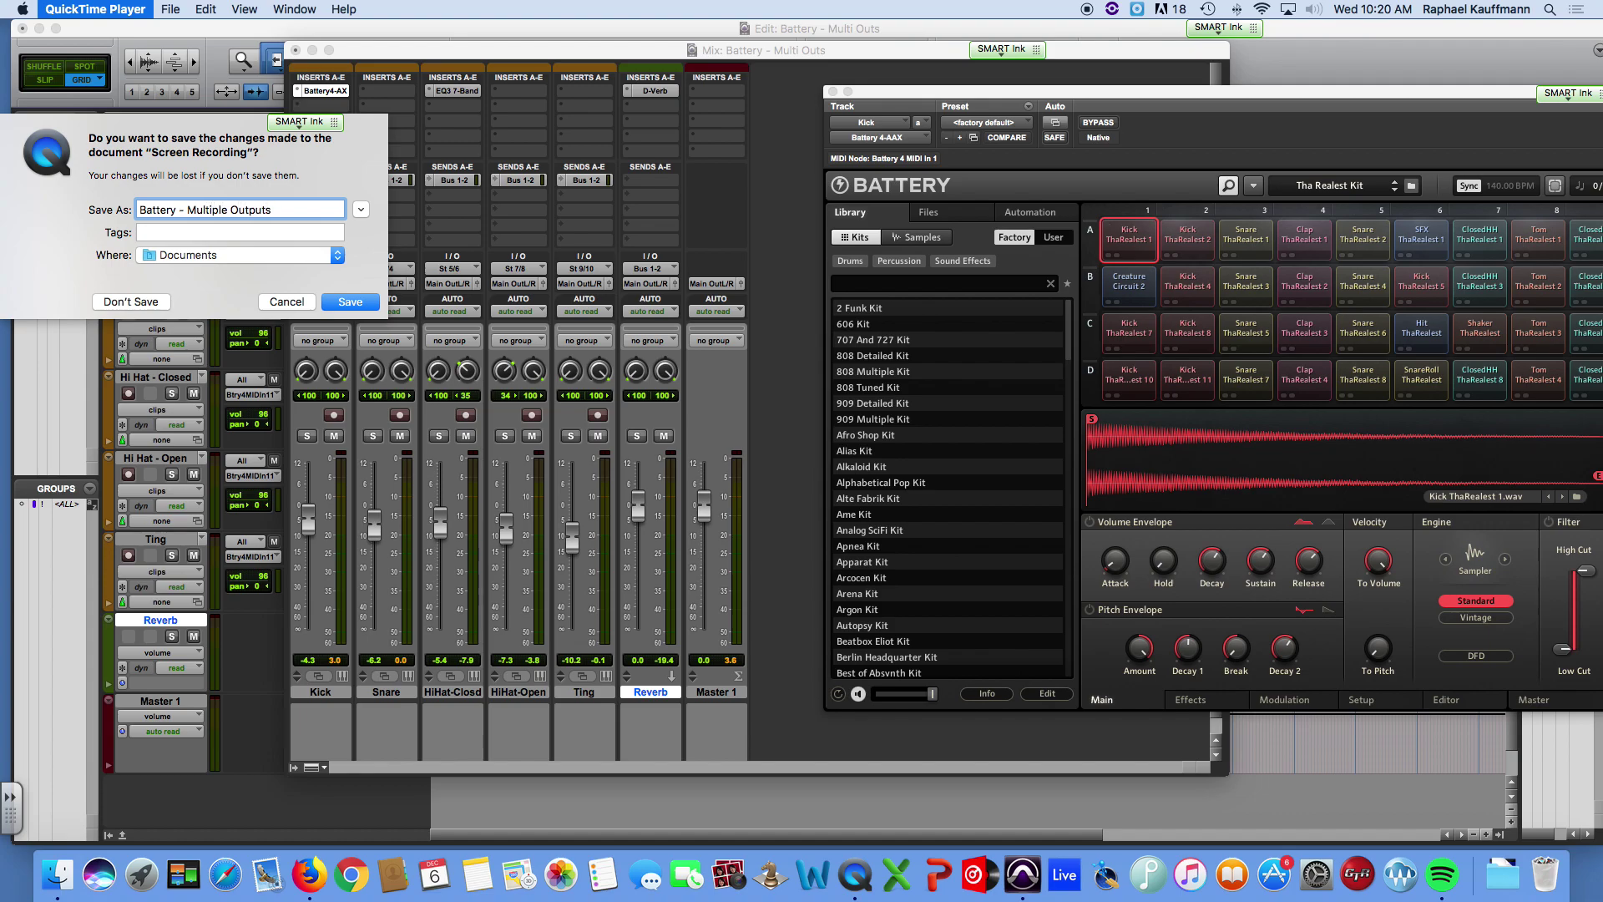
left_click(277, 266)
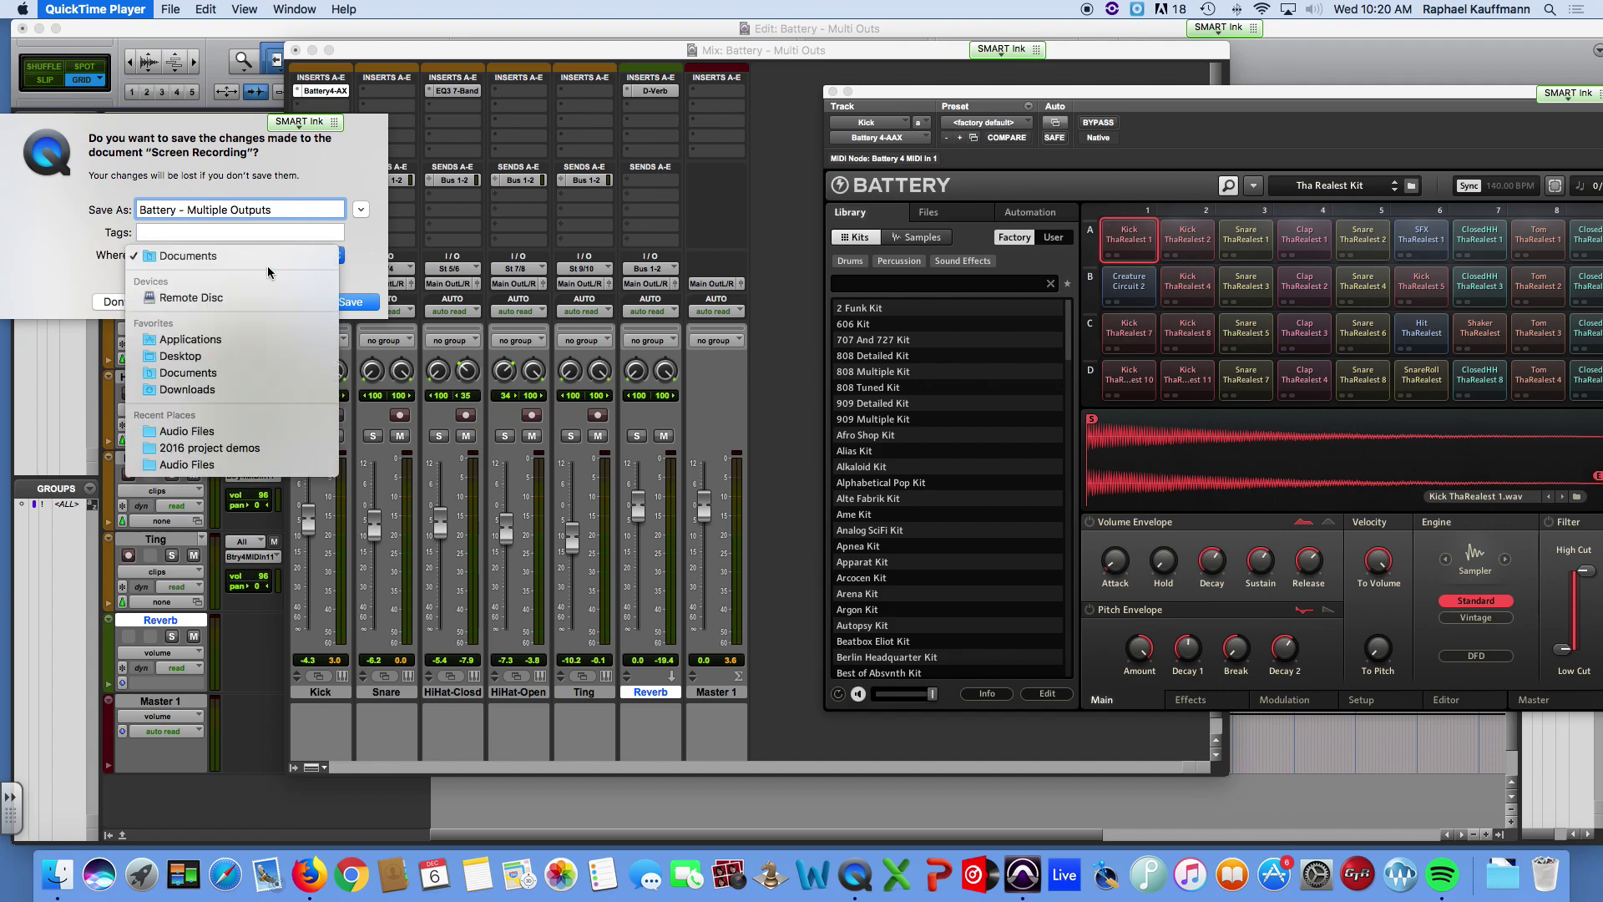
left_click(259, 357)
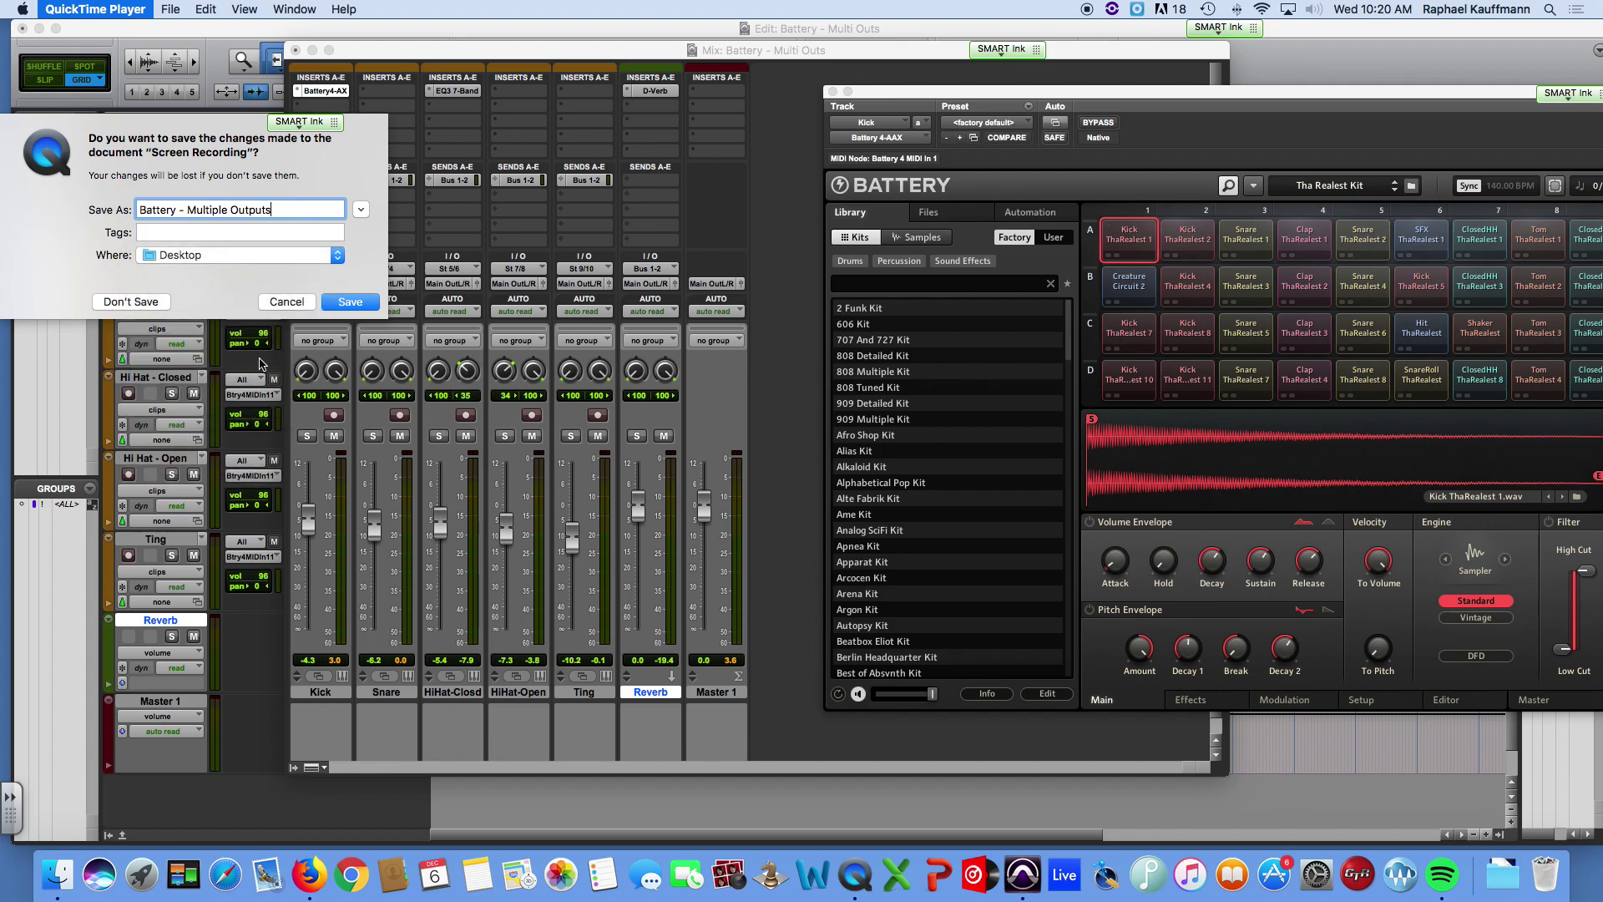